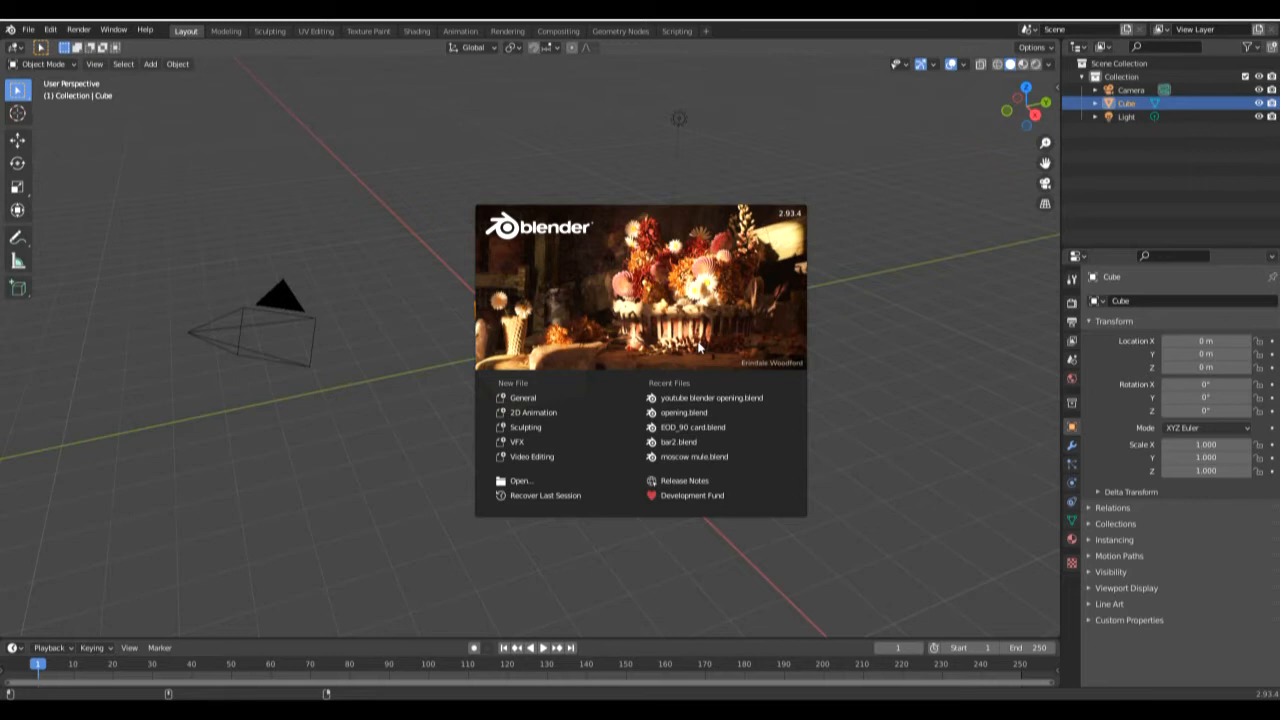
Delete the default camera, cube and light so the scene is empty
click(837, 338)
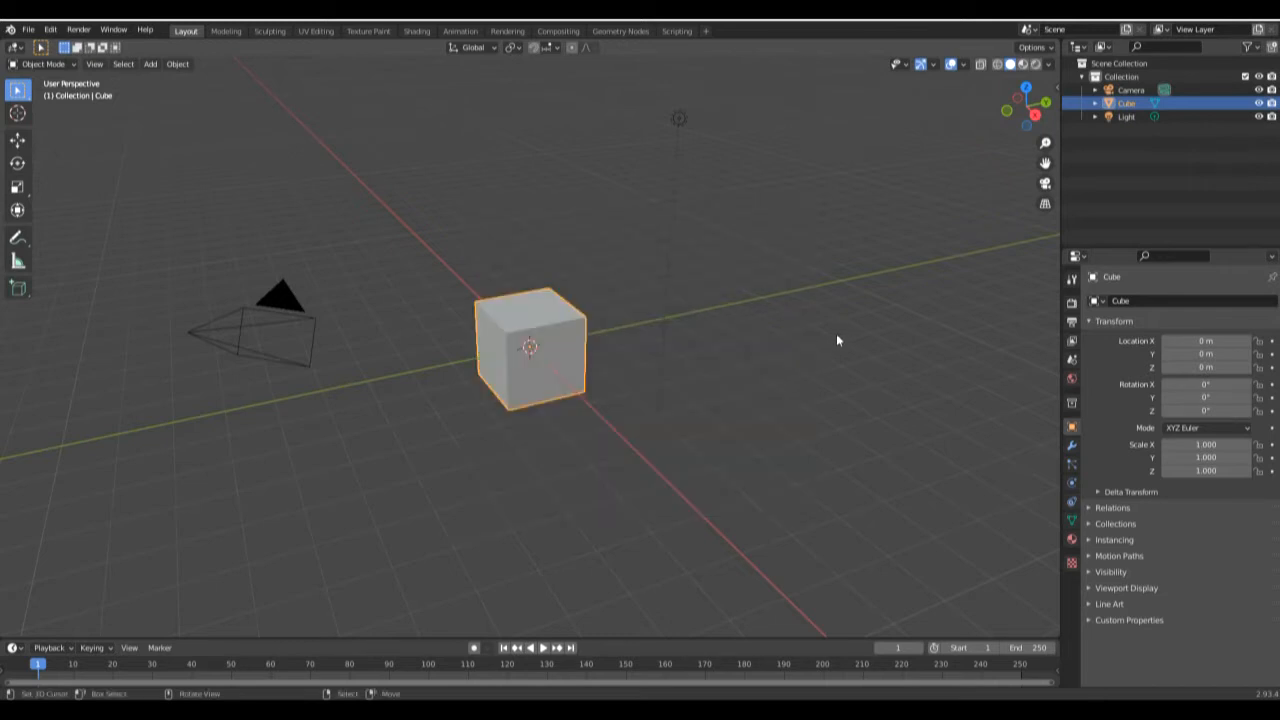
key(a)
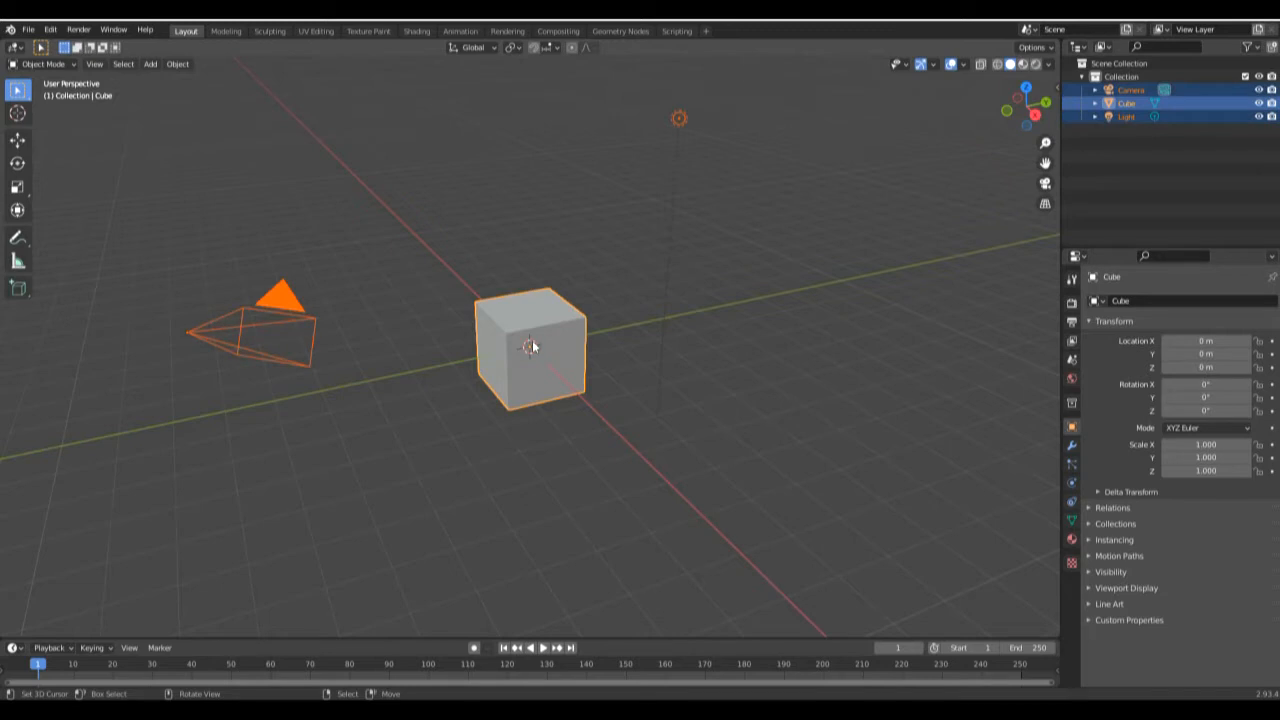
key(Delete)
key(ctrl+z)
key(x)
click(534, 343)
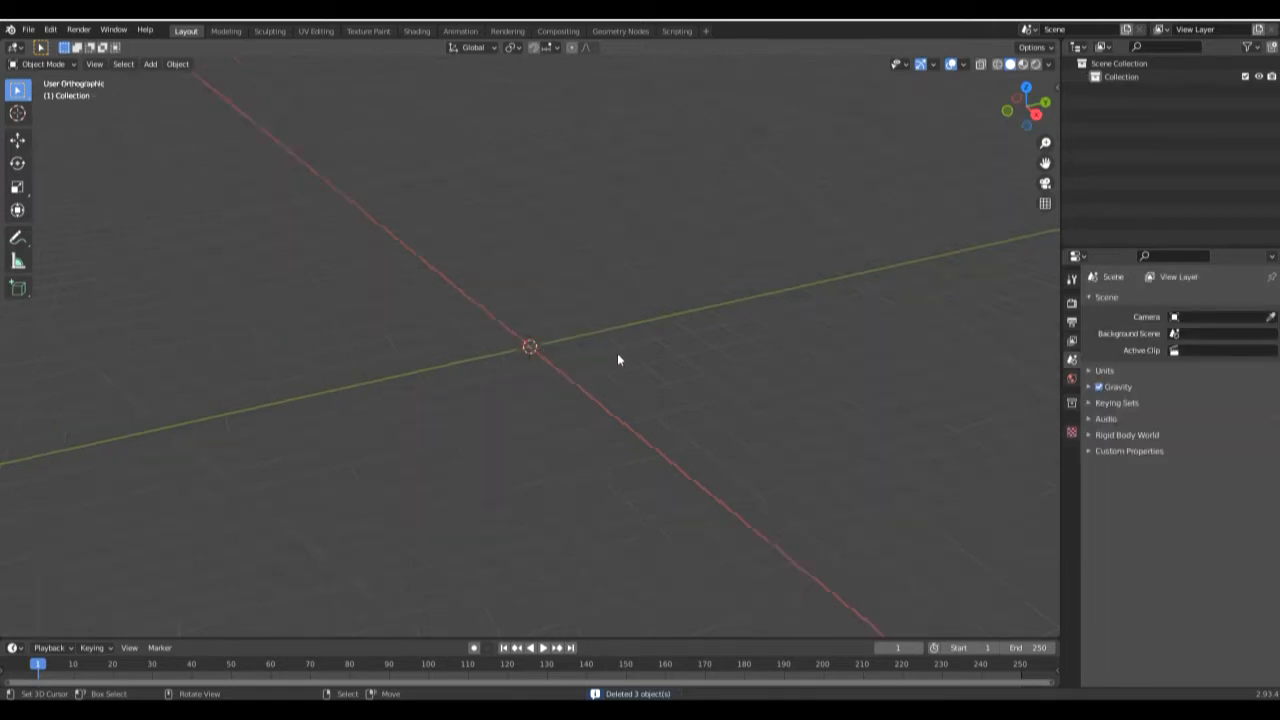
Add a cylinder mesh at the scene origin
key(KP_1)
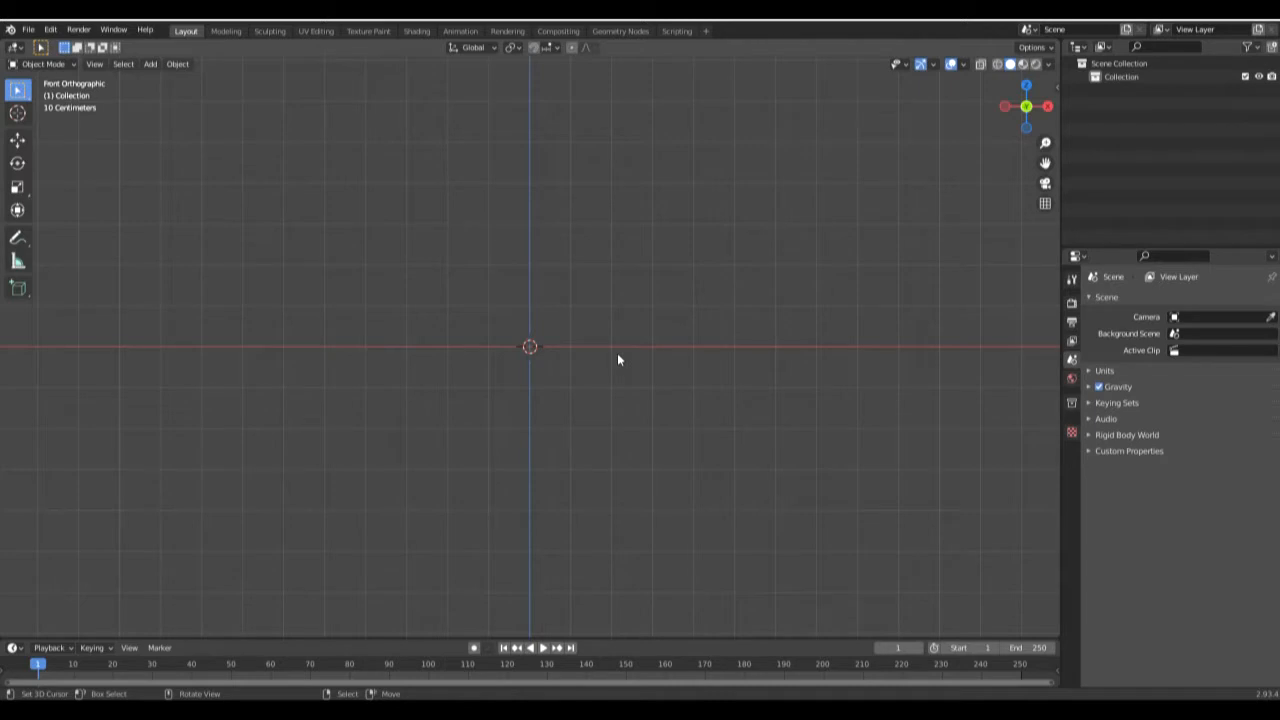
key(shift+a)
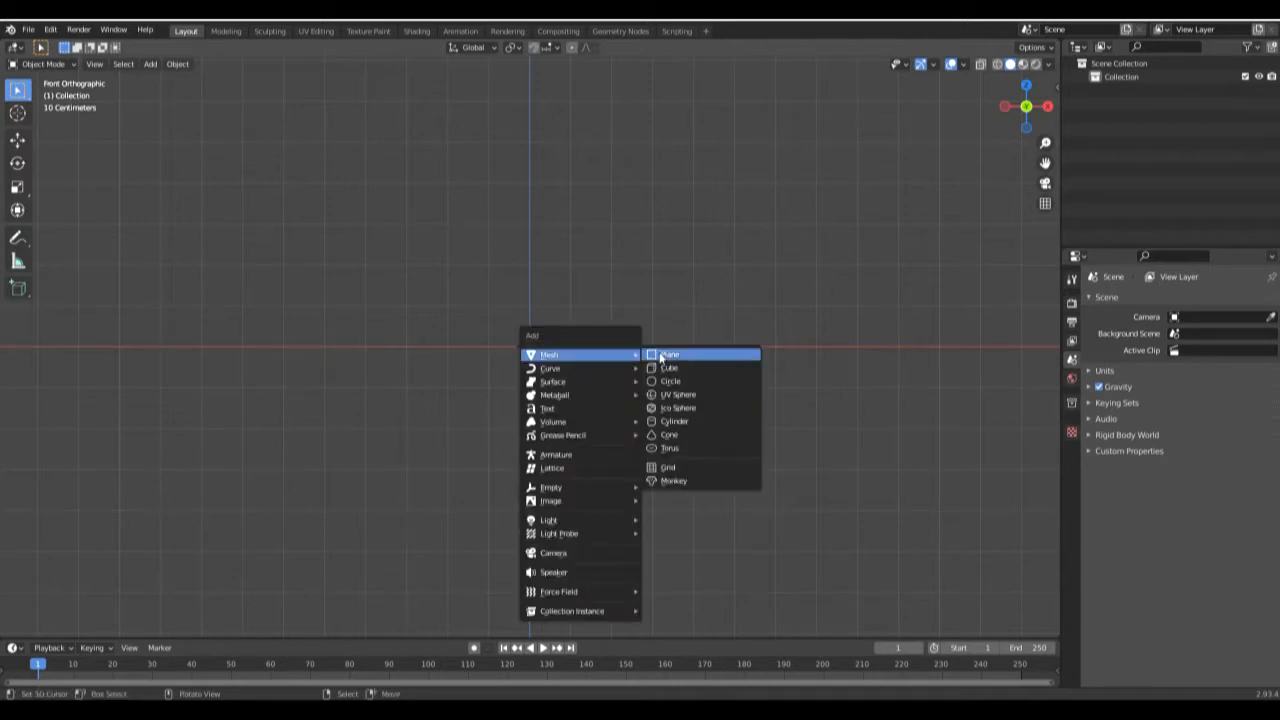
click(701, 421)
middle_drag(623, 370, 531, 371)
scroll(596, 385, up, 4)
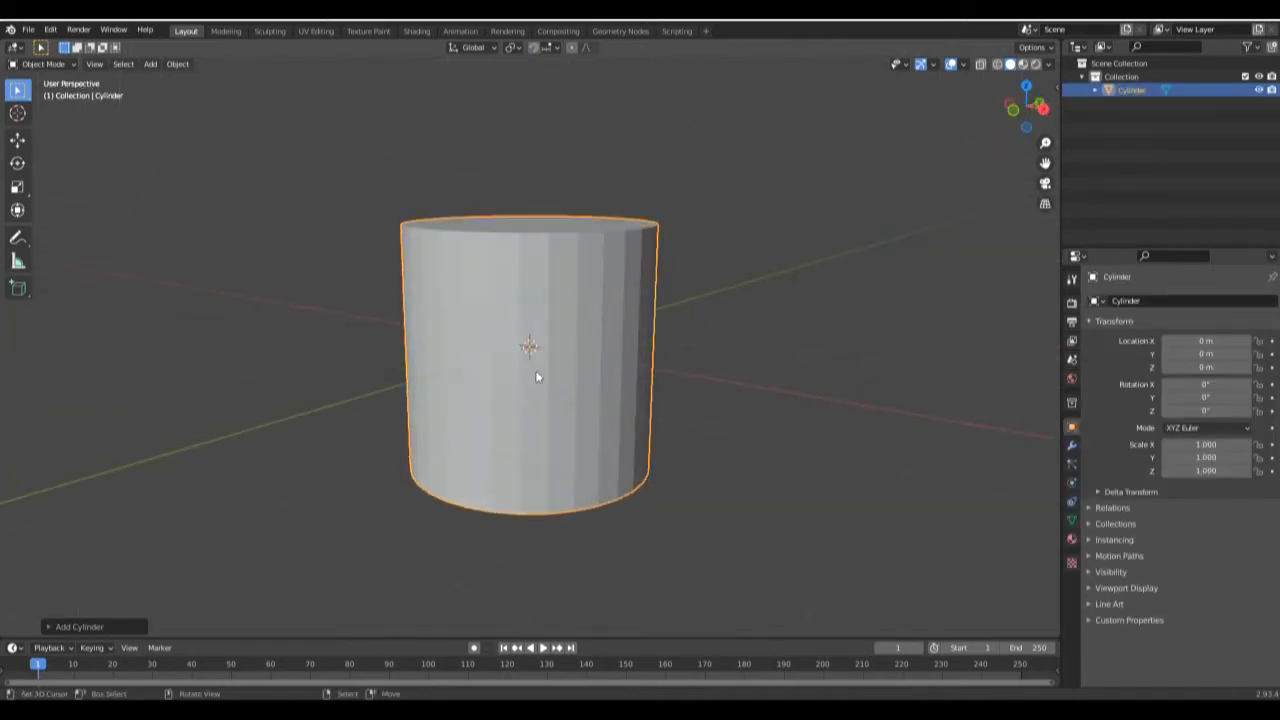
Cut six evenly spaced horizontal edge loops around the cylinder's side in Edit Mode, then return to Object Mode
key(KP_1)
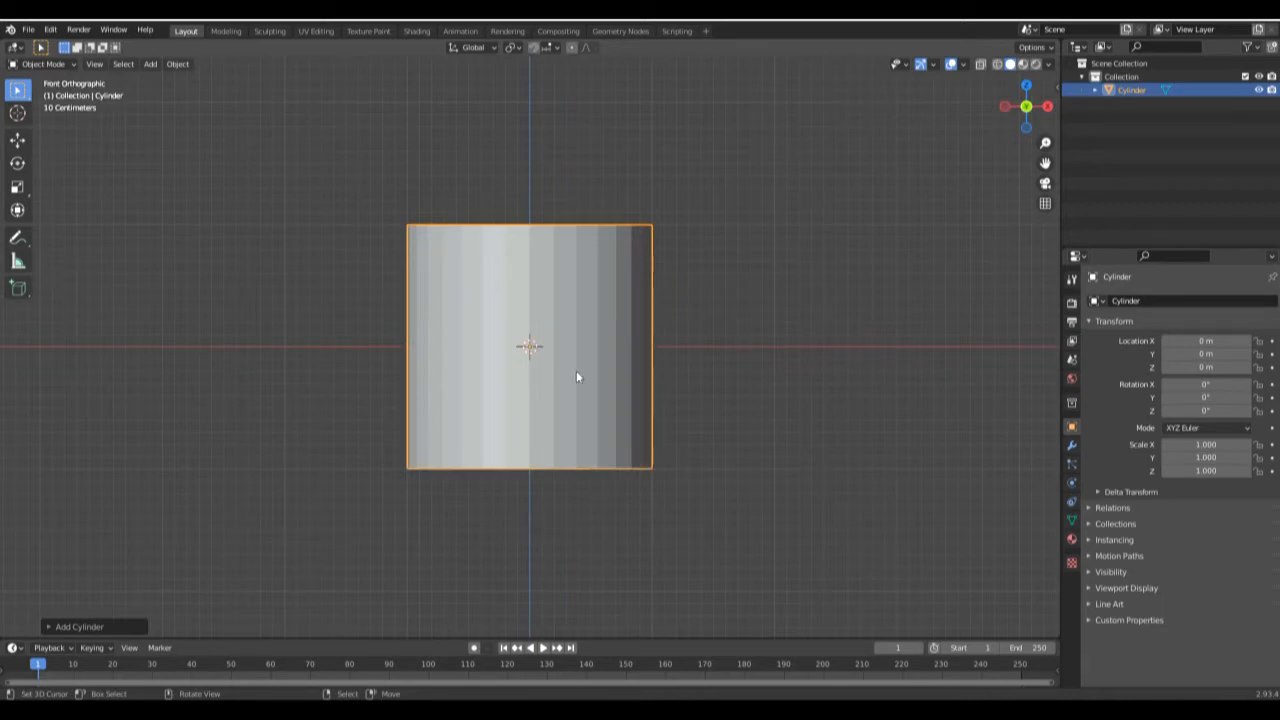
key(Tab)
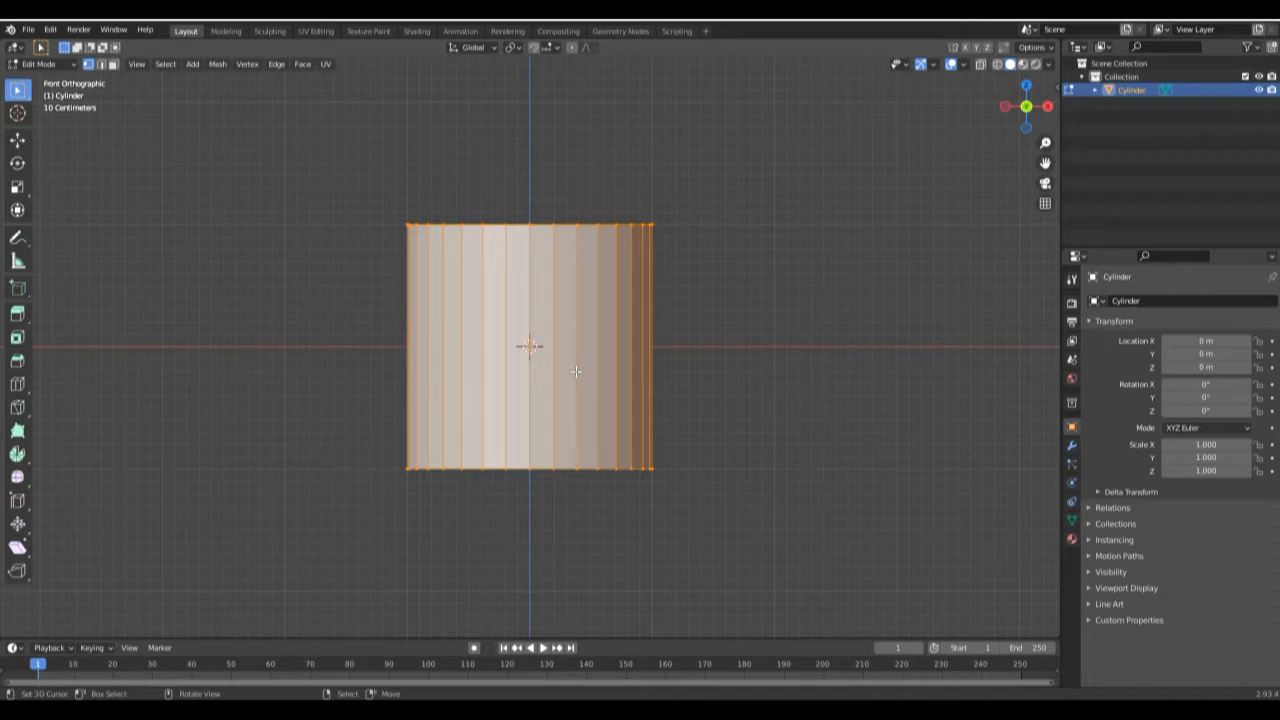
key(ctrl+r)
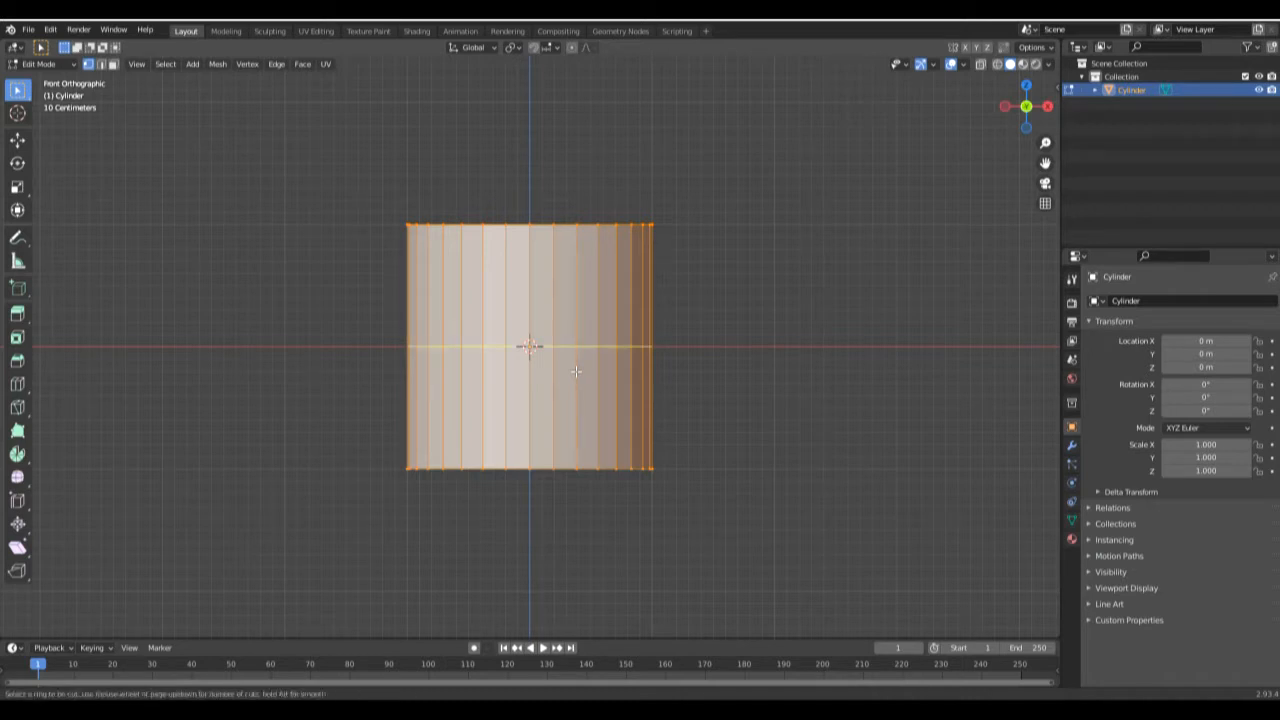
scroll(576, 371, up, 4)
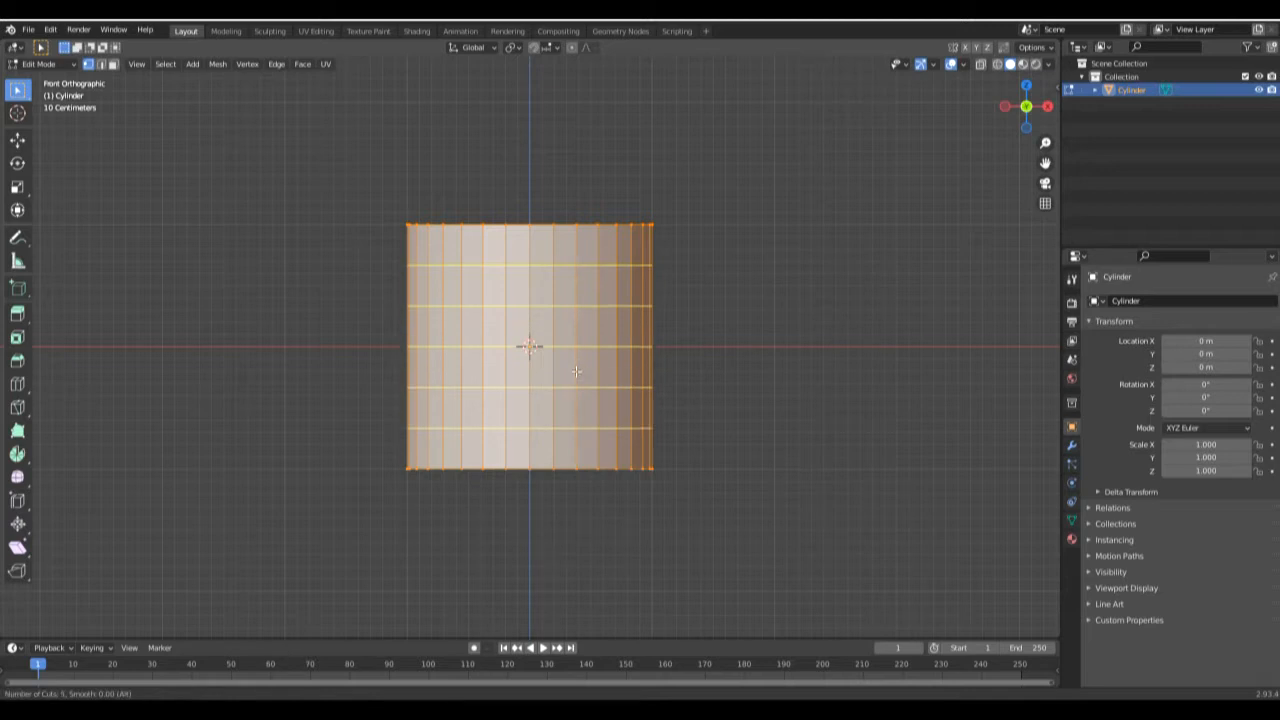
scroll(576, 371, up, 1)
click(576, 371)
right_click(574, 366)
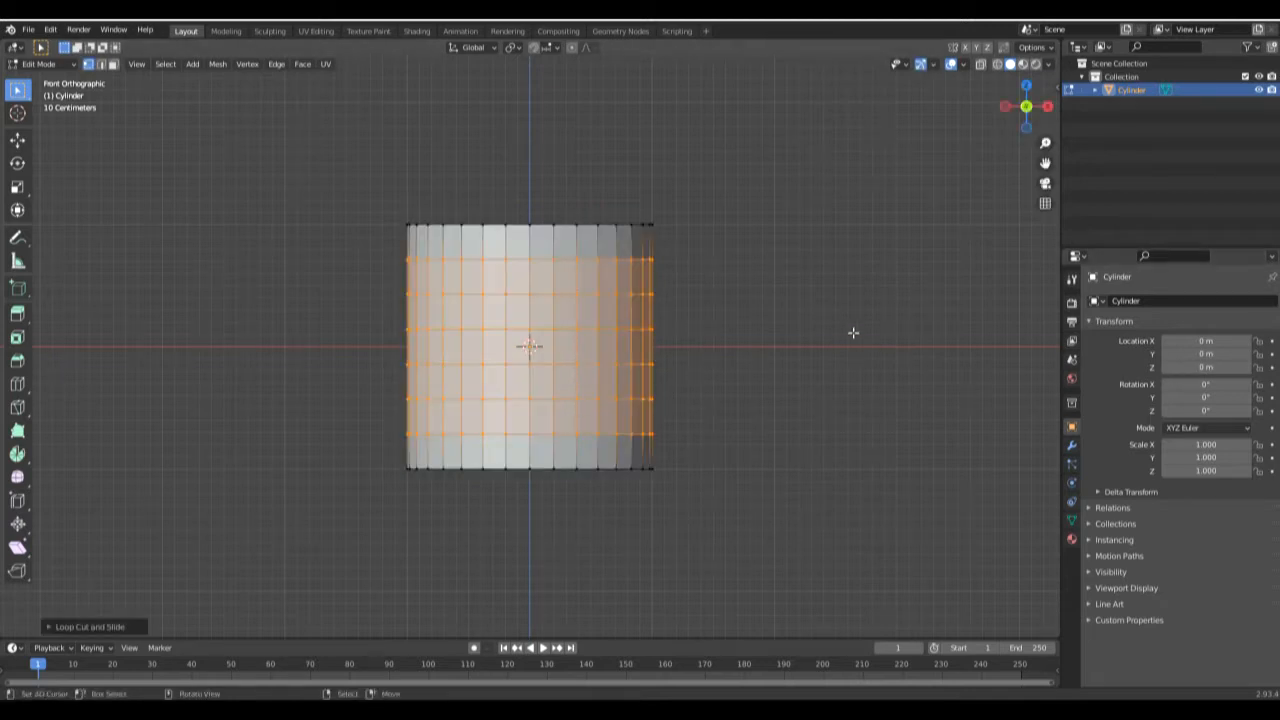
key(Tab)
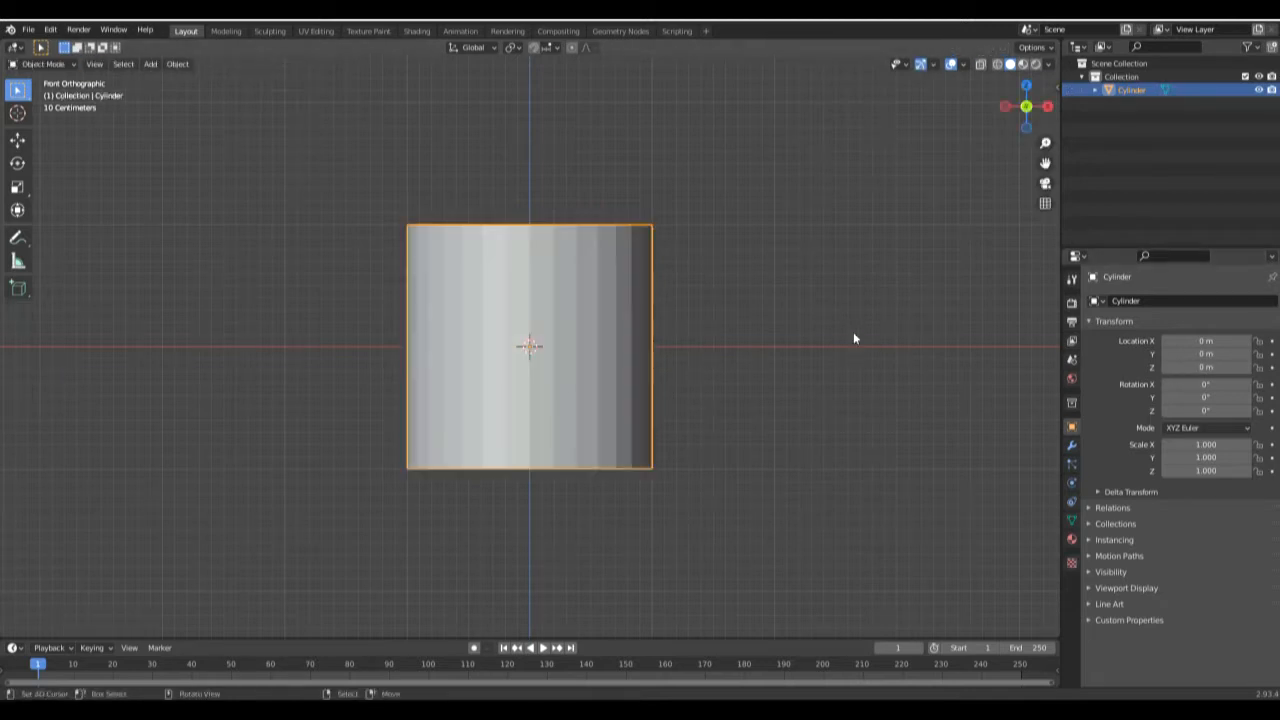
Add a Subdivision Surface modifier to the cylinder with viewport and render levels both set to 3
click(1073, 448)
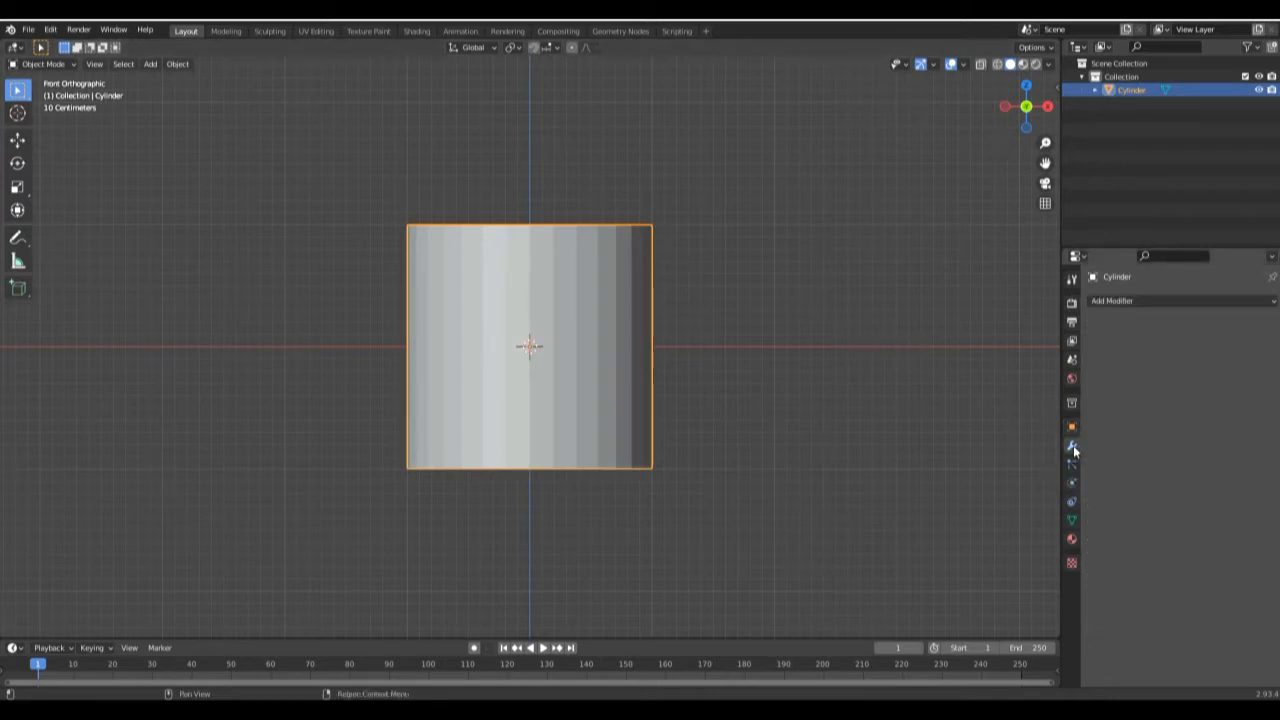
click(1128, 302)
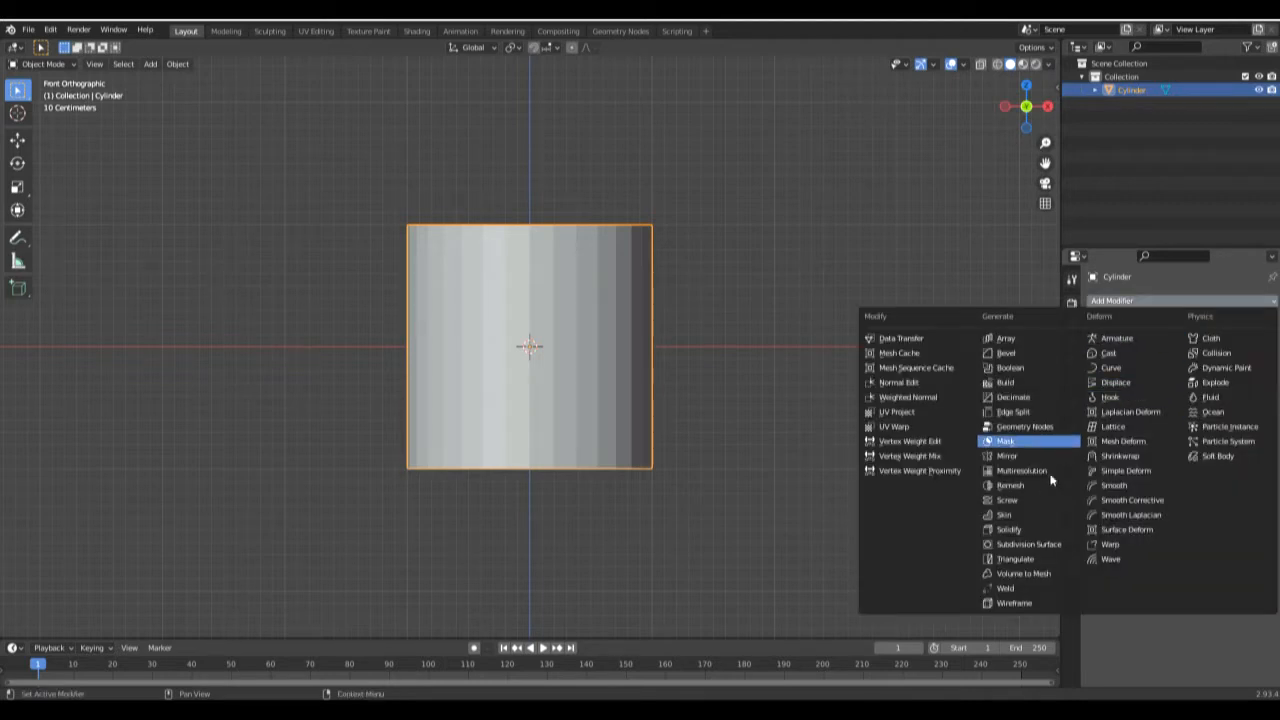
click(1045, 544)
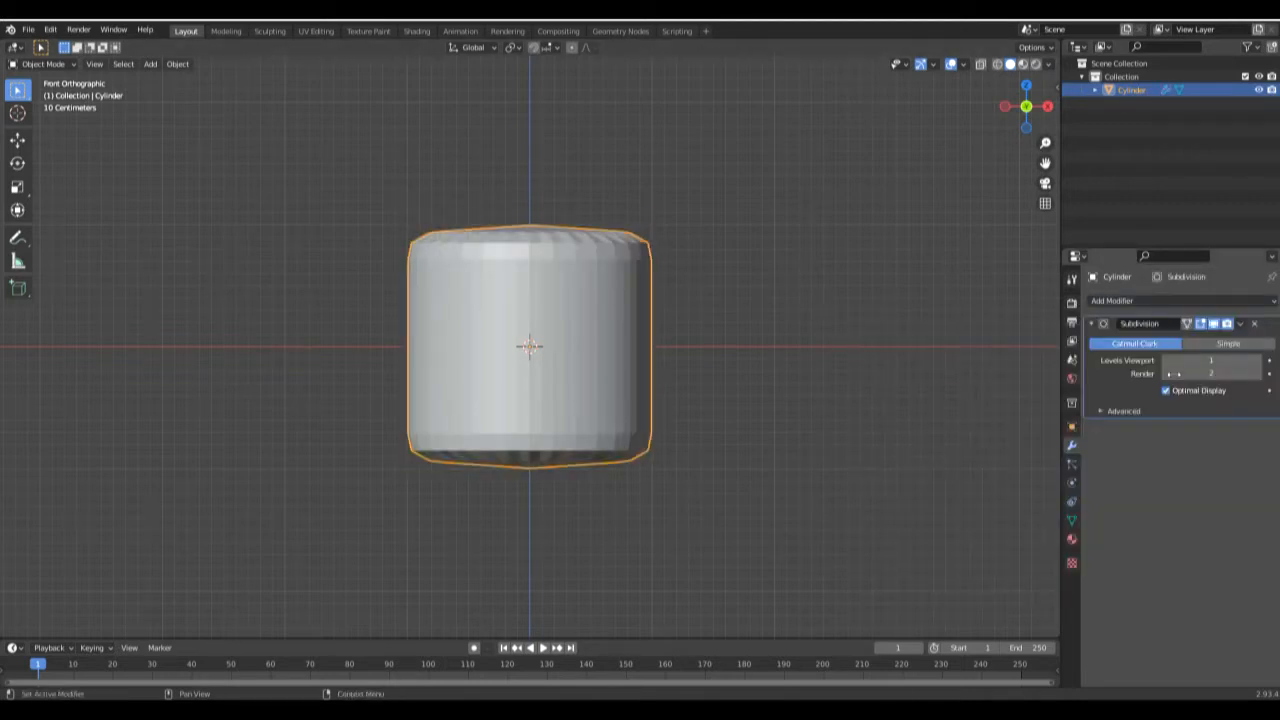
click(1259, 361)
click(1259, 361)
click(1258, 374)
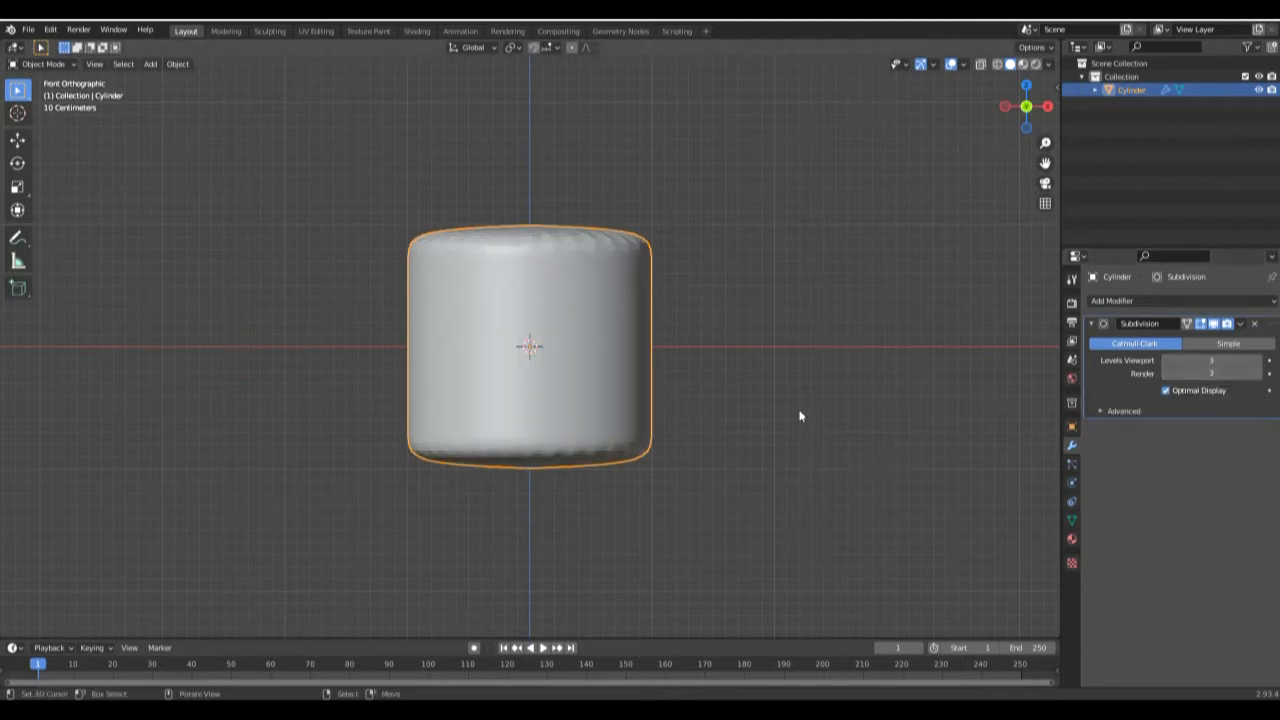
Add an edge loop to the cylinder's side and slide it close to the top rim to sharpen that edge
middle_drag(563, 286, 669, 356)
key(Tab)
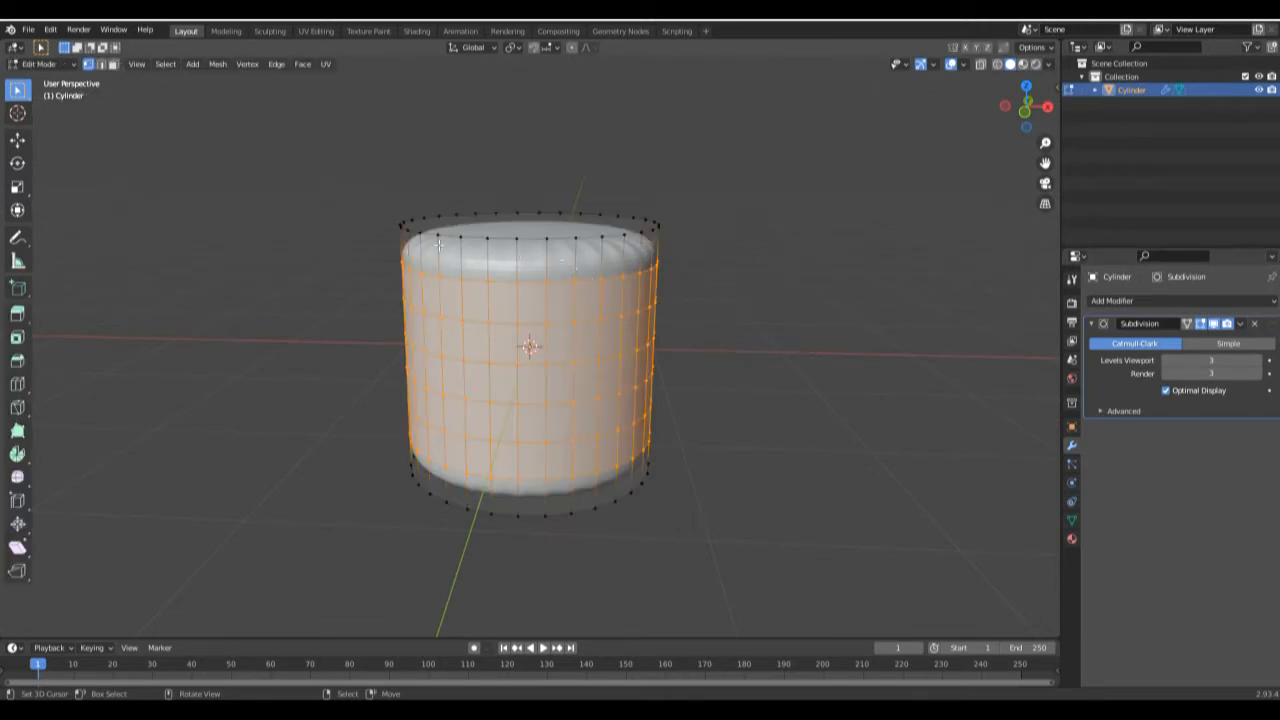
key(ctrl+r)
click(560, 255)
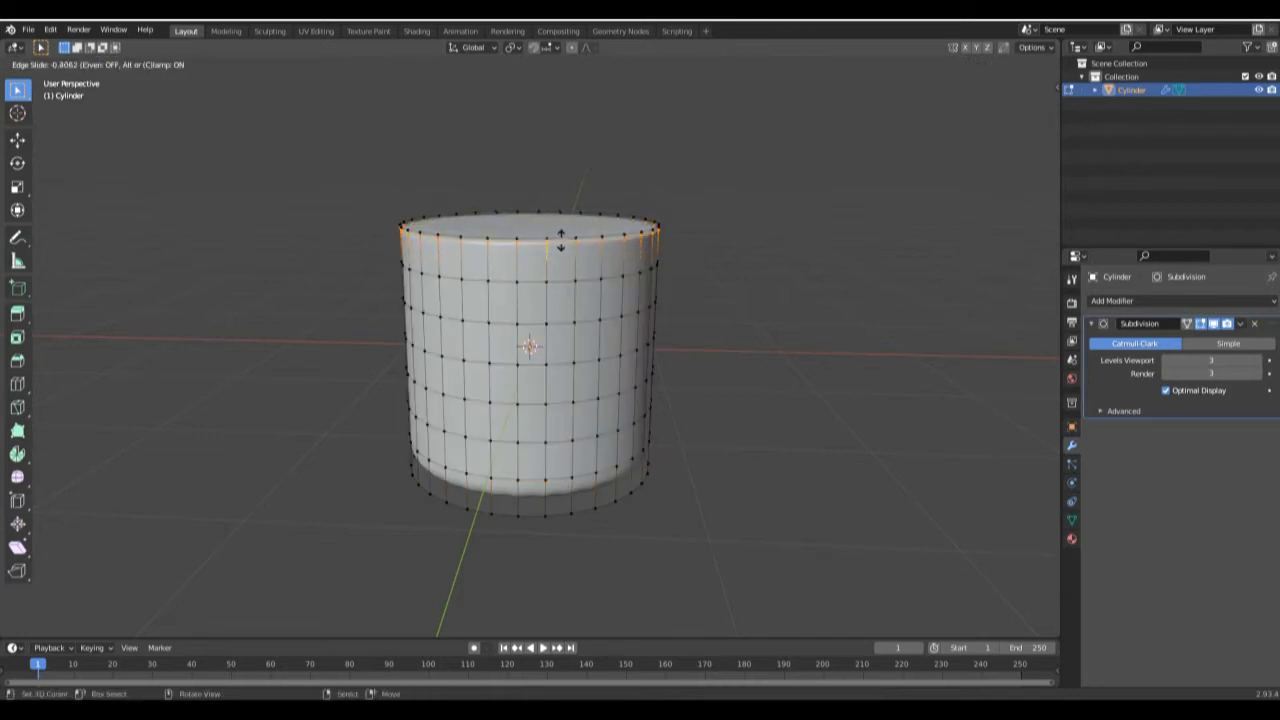
click(563, 244)
Add another edge loop and slide it close to the cylinder's bottom rim to sharpen that edge
middle_drag(568, 244, 604, 322)
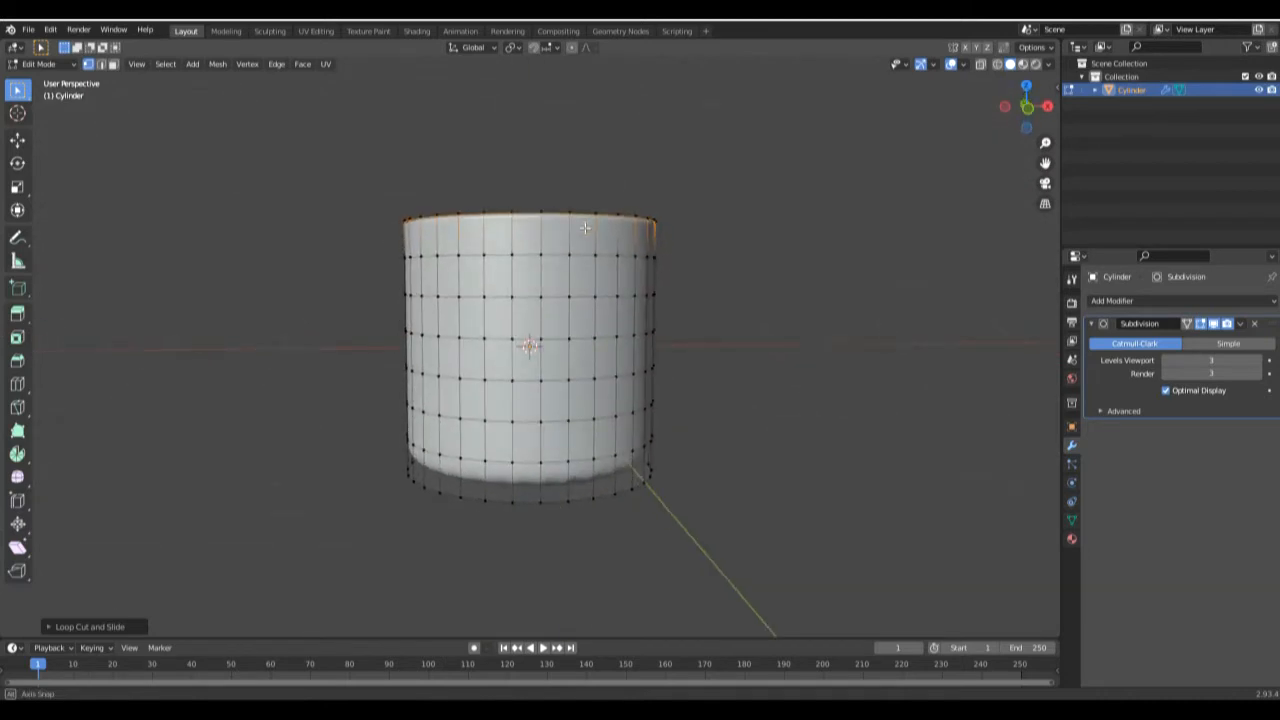
key(ctrl+r)
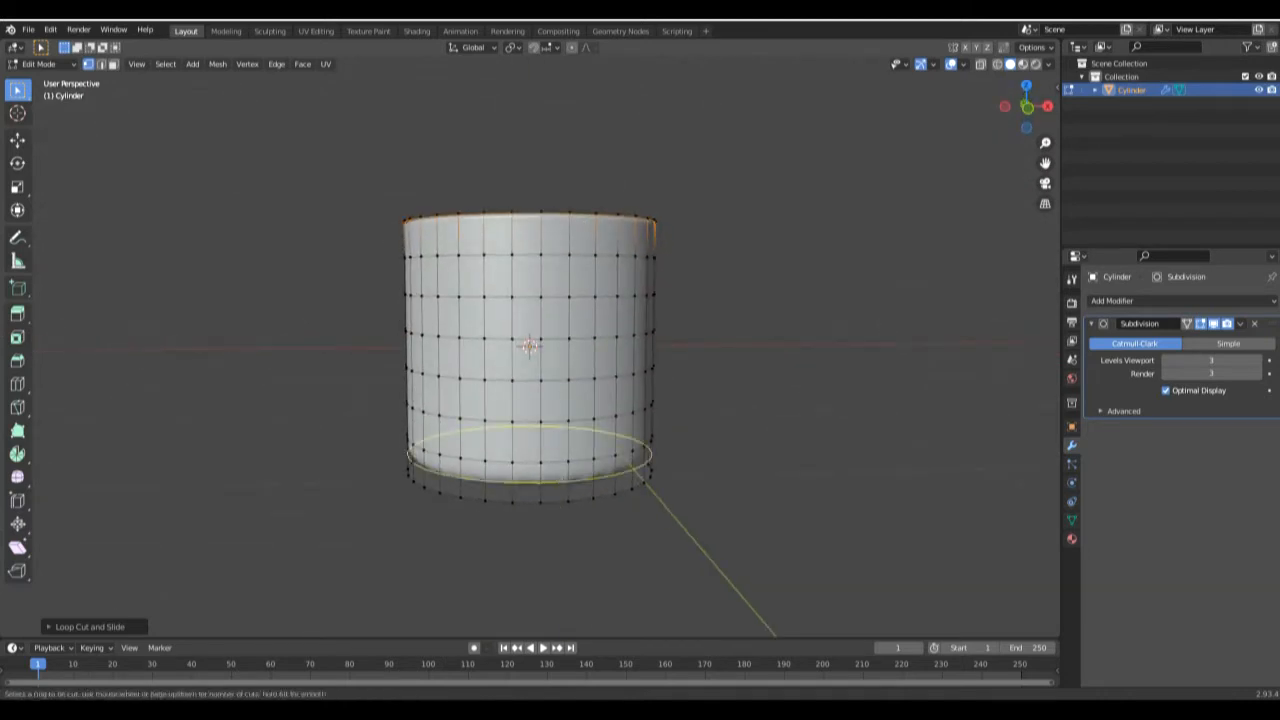
click(563, 482)
click(572, 490)
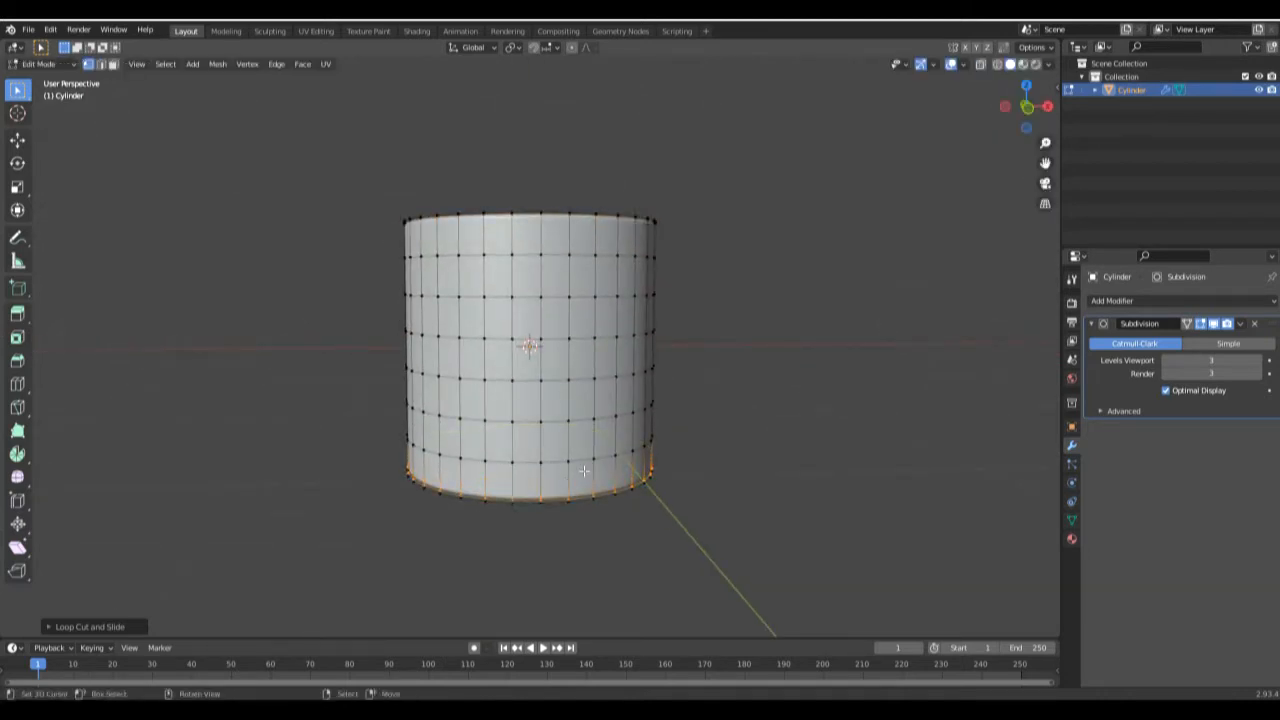
Select the top rim loop, extrude it in place and scale it inward to about 0.97 to form the wall thickness
middle_drag(584, 472, 578, 402)
scroll(575, 320, up, 3)
shift+middle_drag(594, 307, 554, 400)
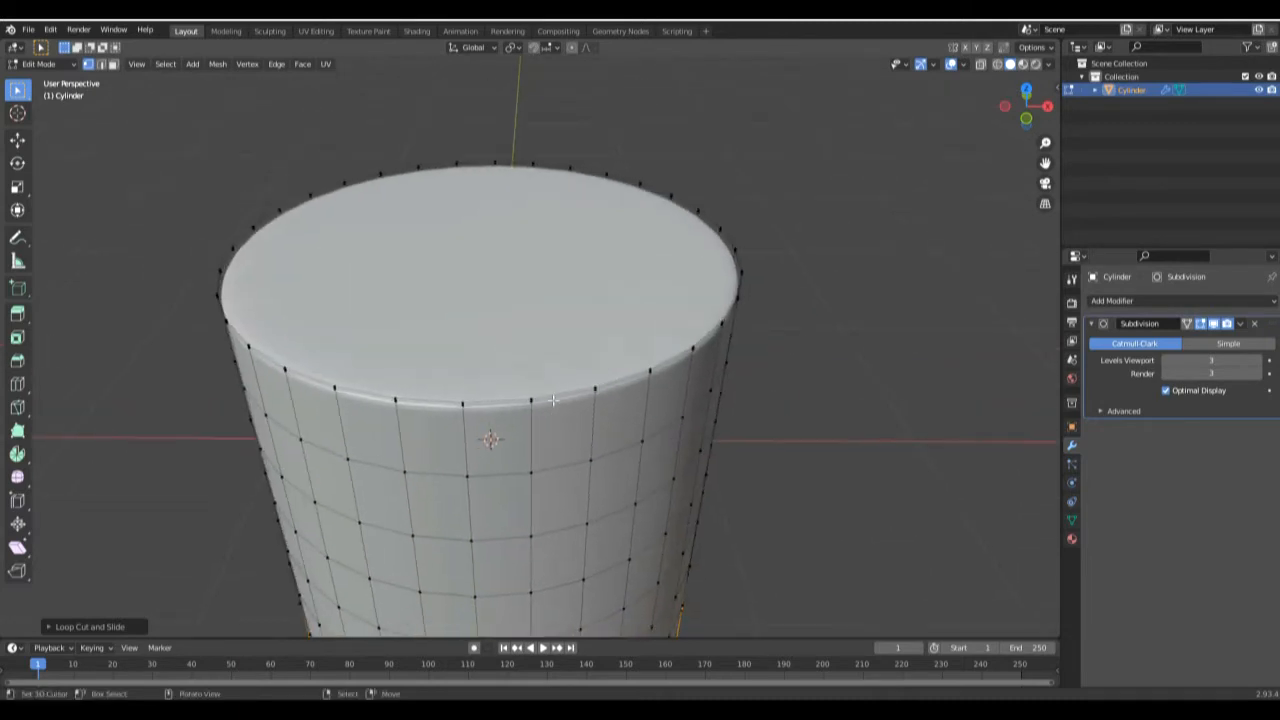
scroll(549, 404, up, 2)
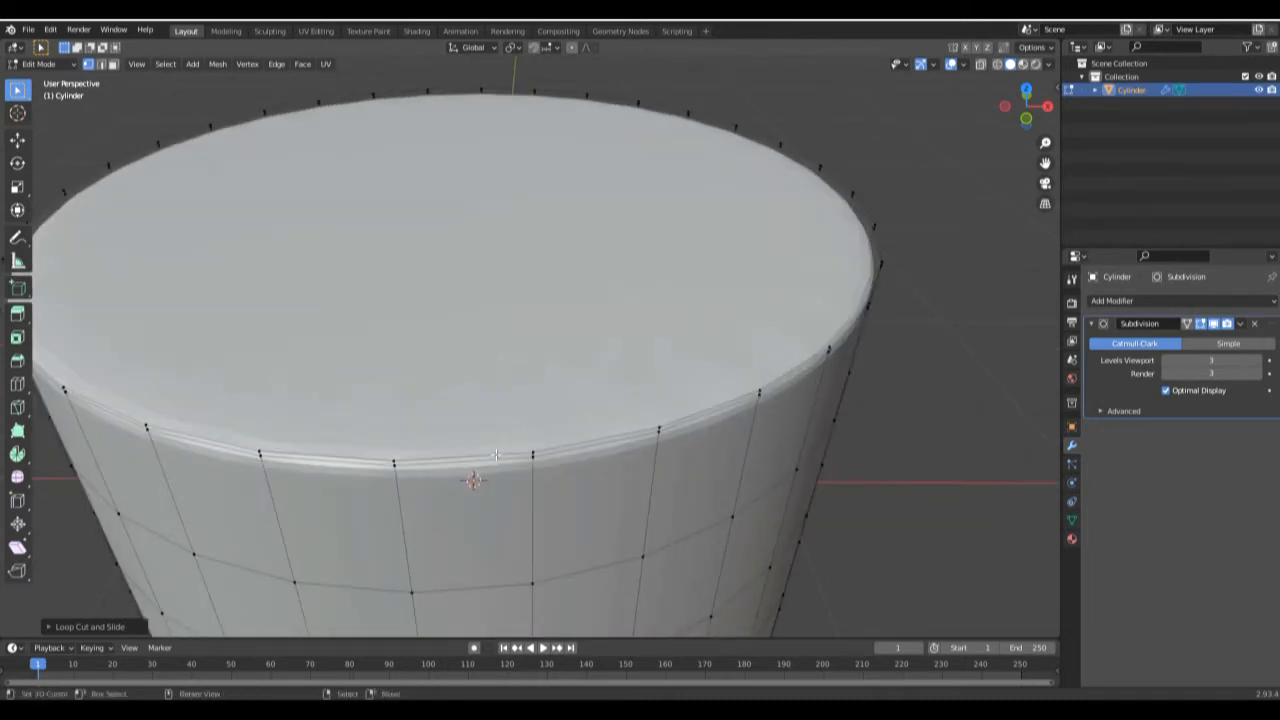
alt+click(496, 454)
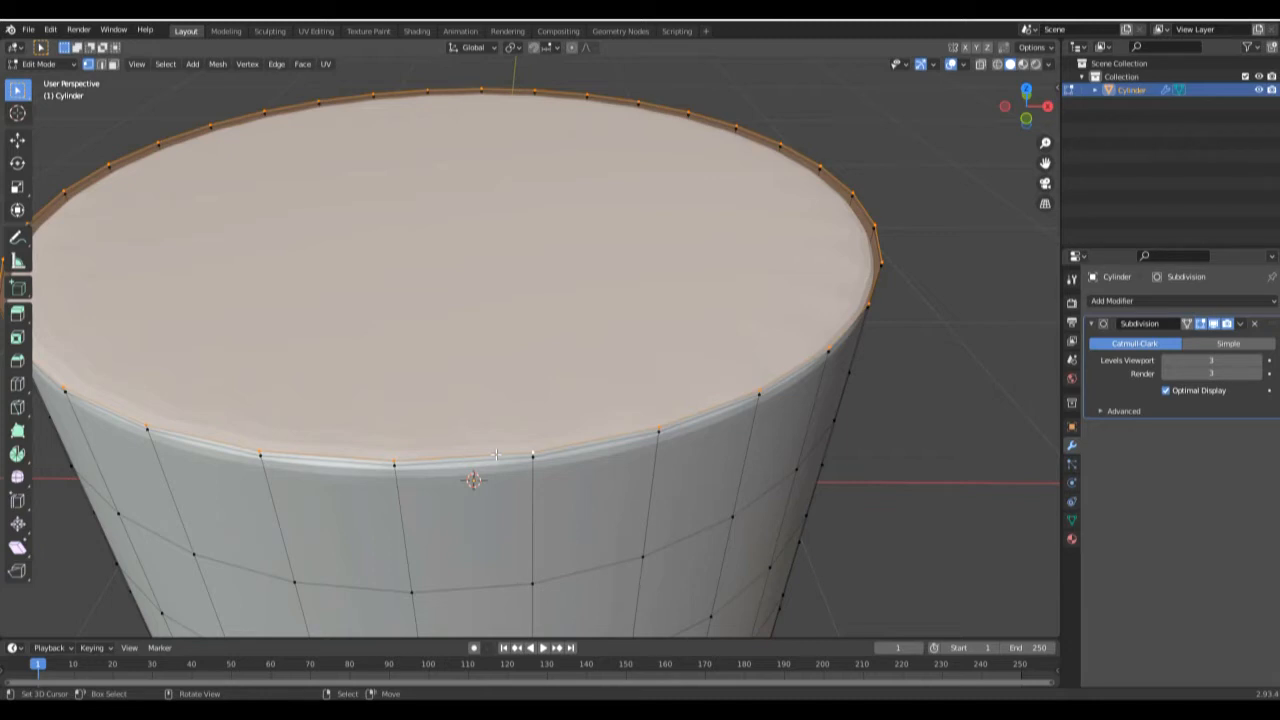
key(e)
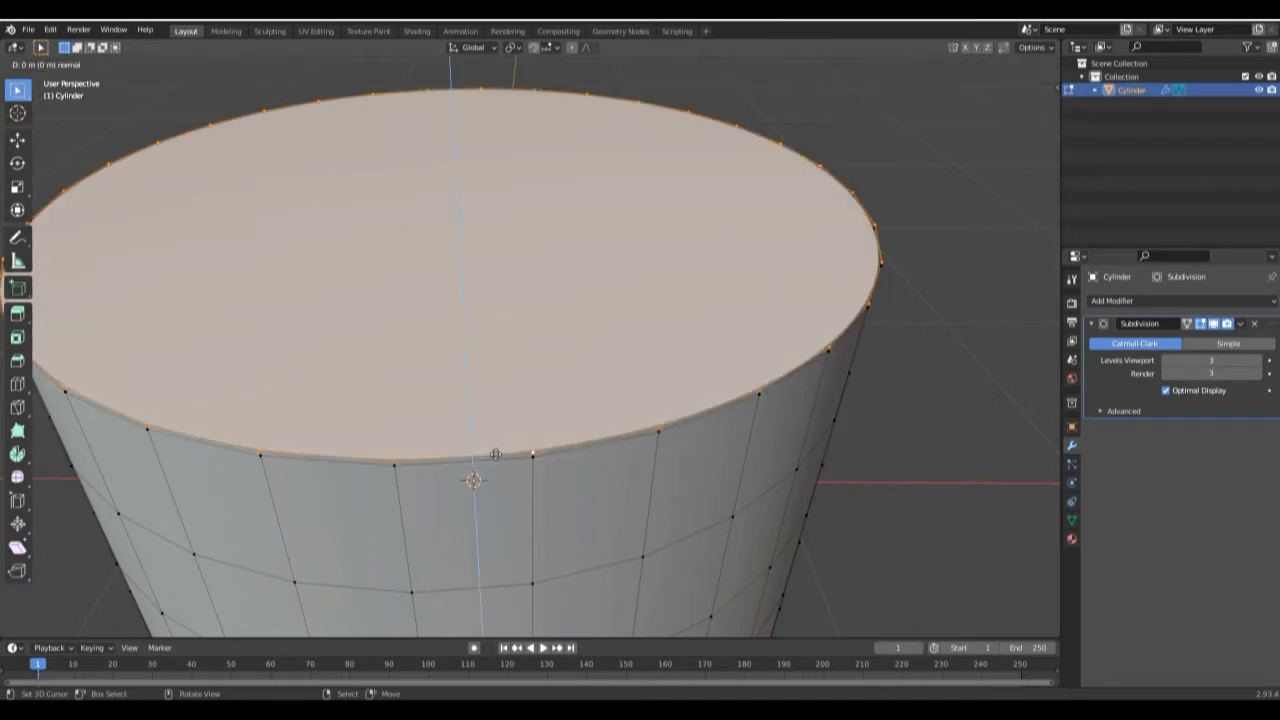
right_click(495, 455)
key(s)
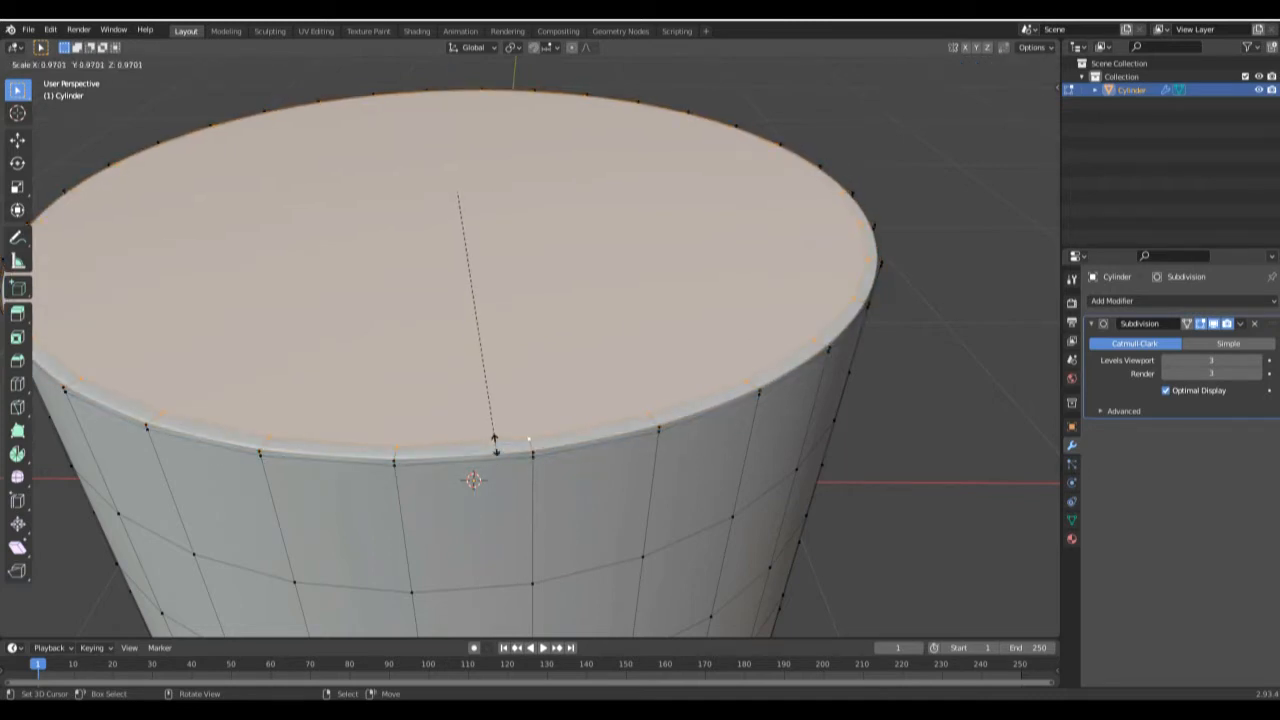
right_click(494, 440)
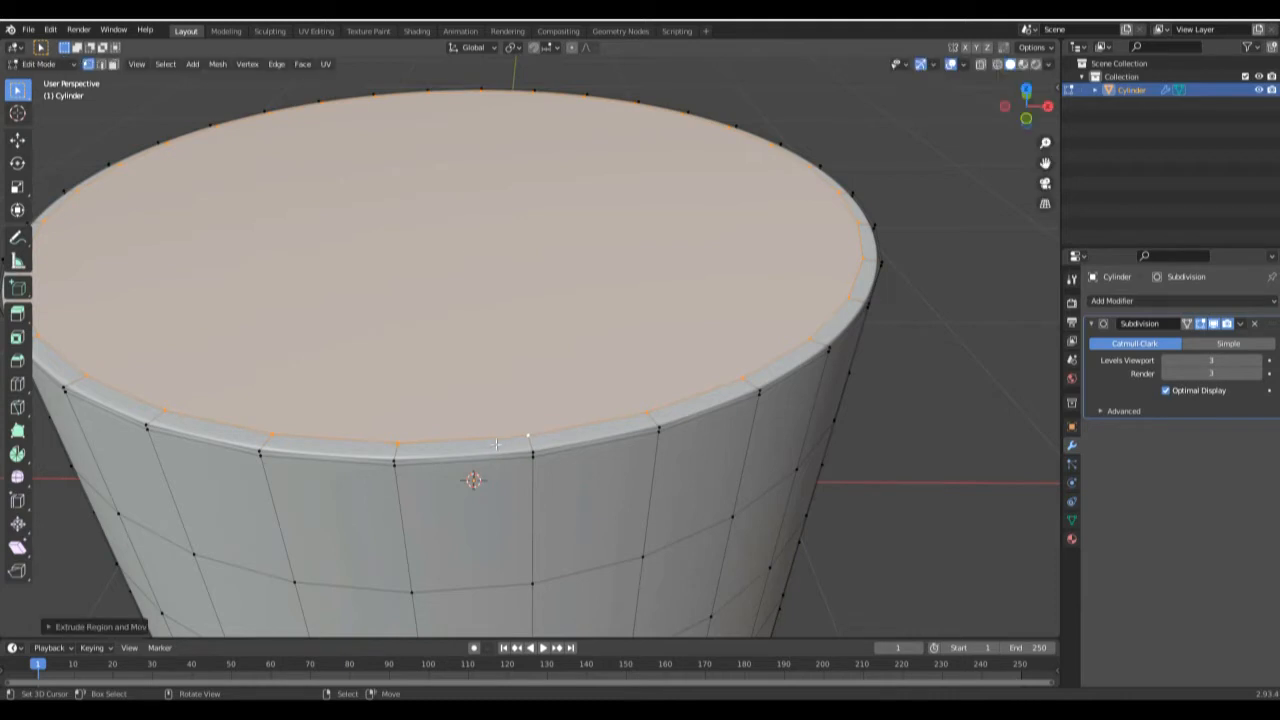
Turn on X-ray in front view and extrude the inner top face straight down to the lowest of the six side loops
scroll(500, 438, down, 3)
middle_drag(508, 435, 432, 426)
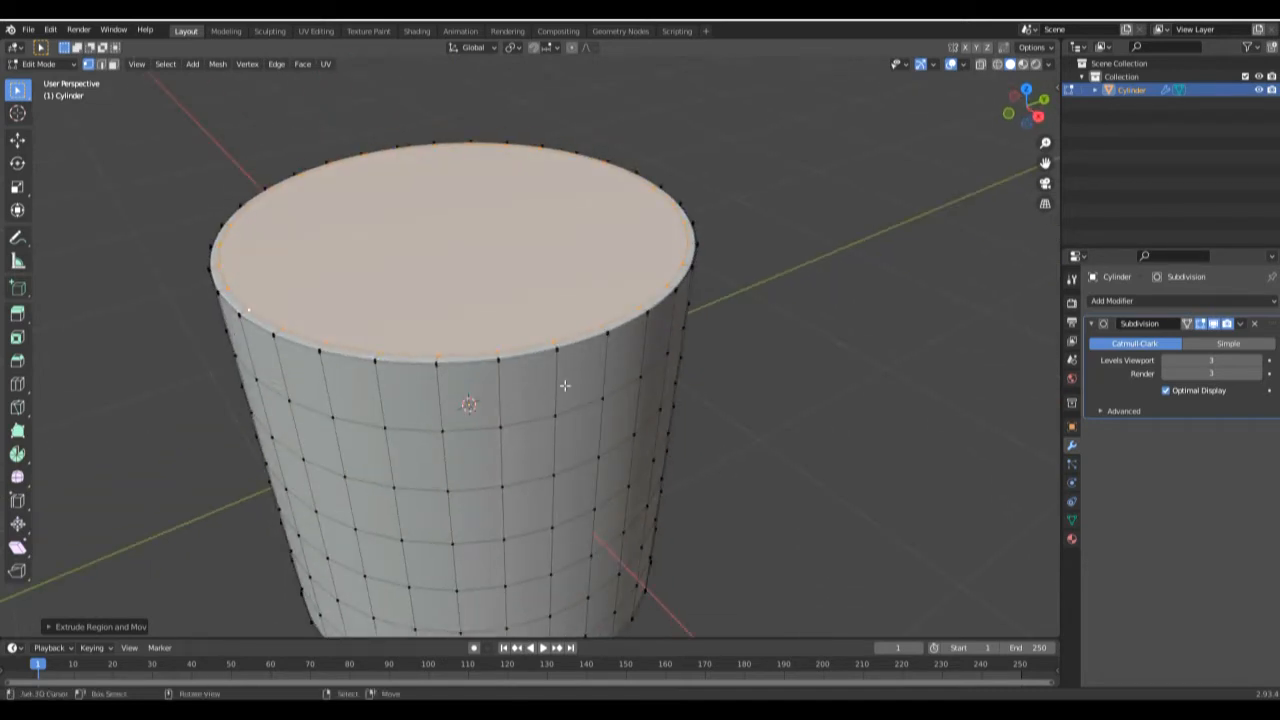
key(KP_1)
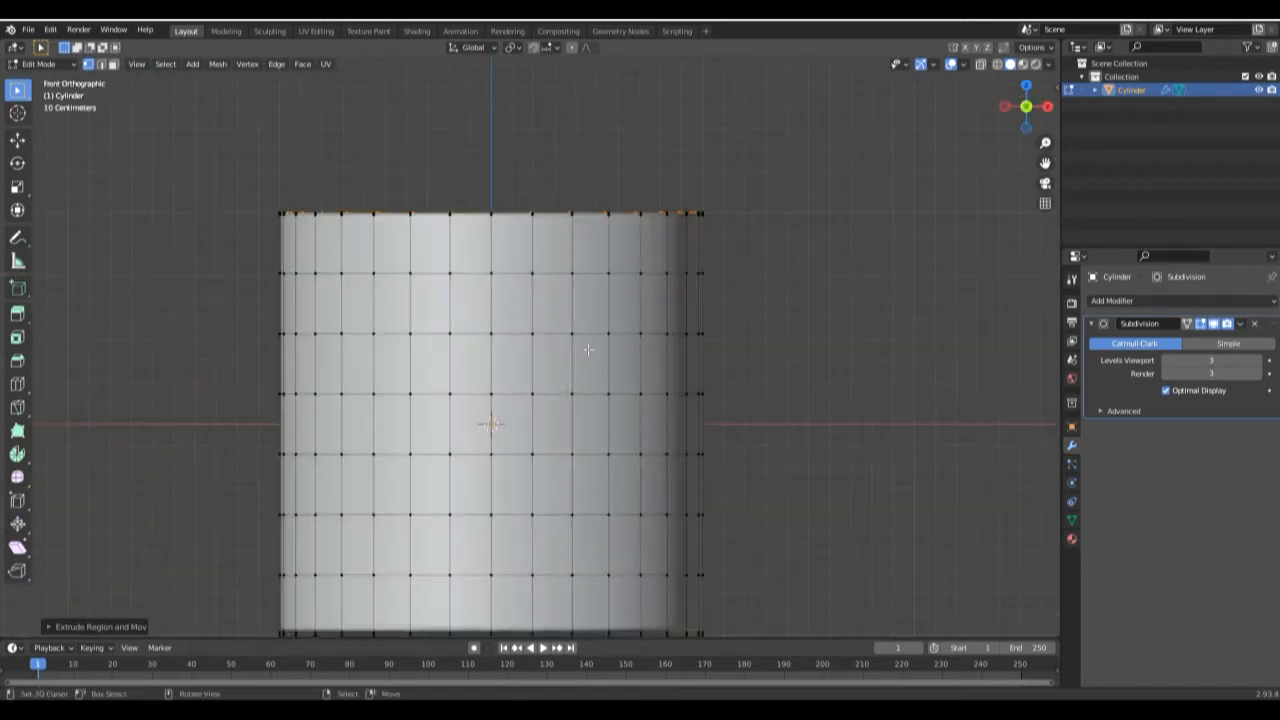
click(981, 65)
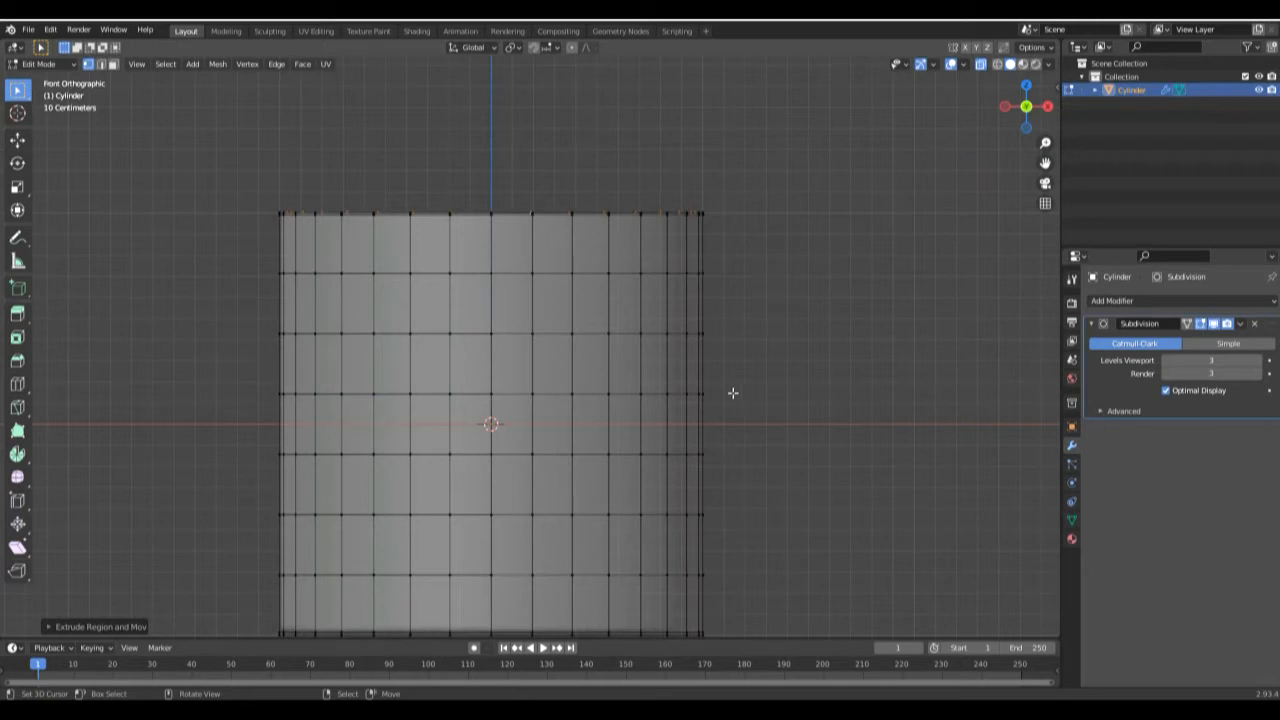
shift+middle_drag(692, 420, 791, 349)
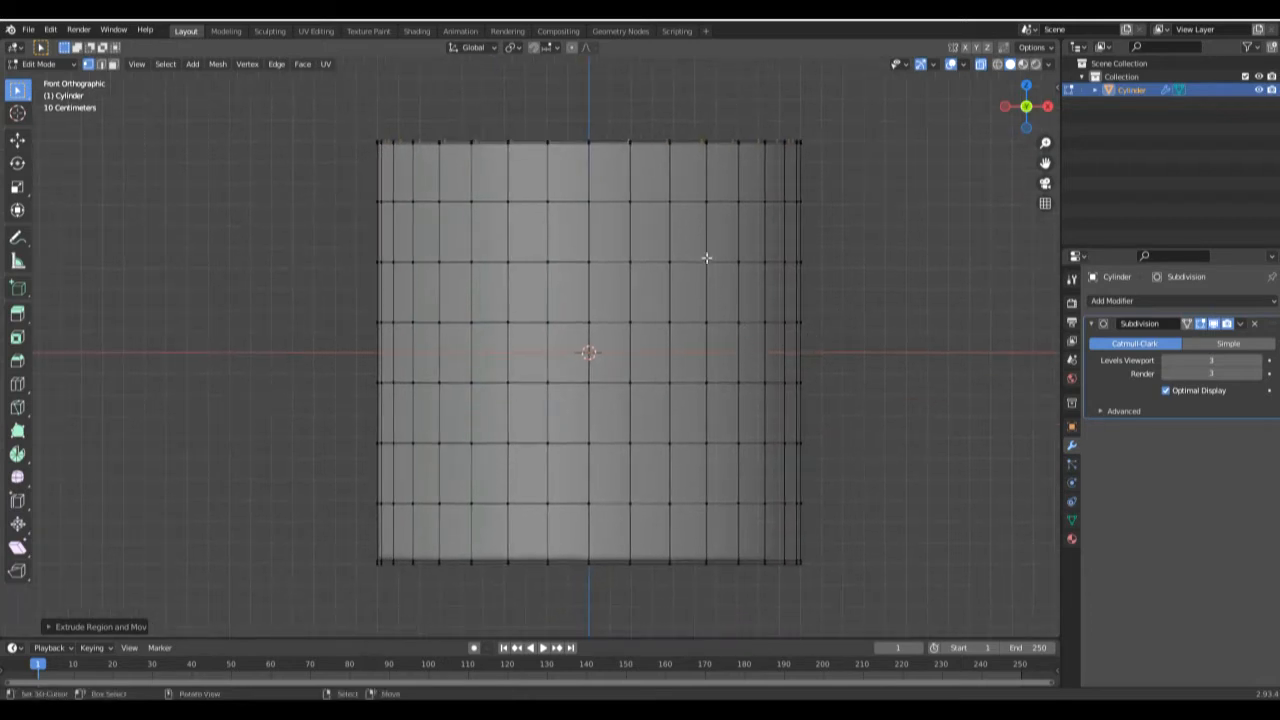
key(e)
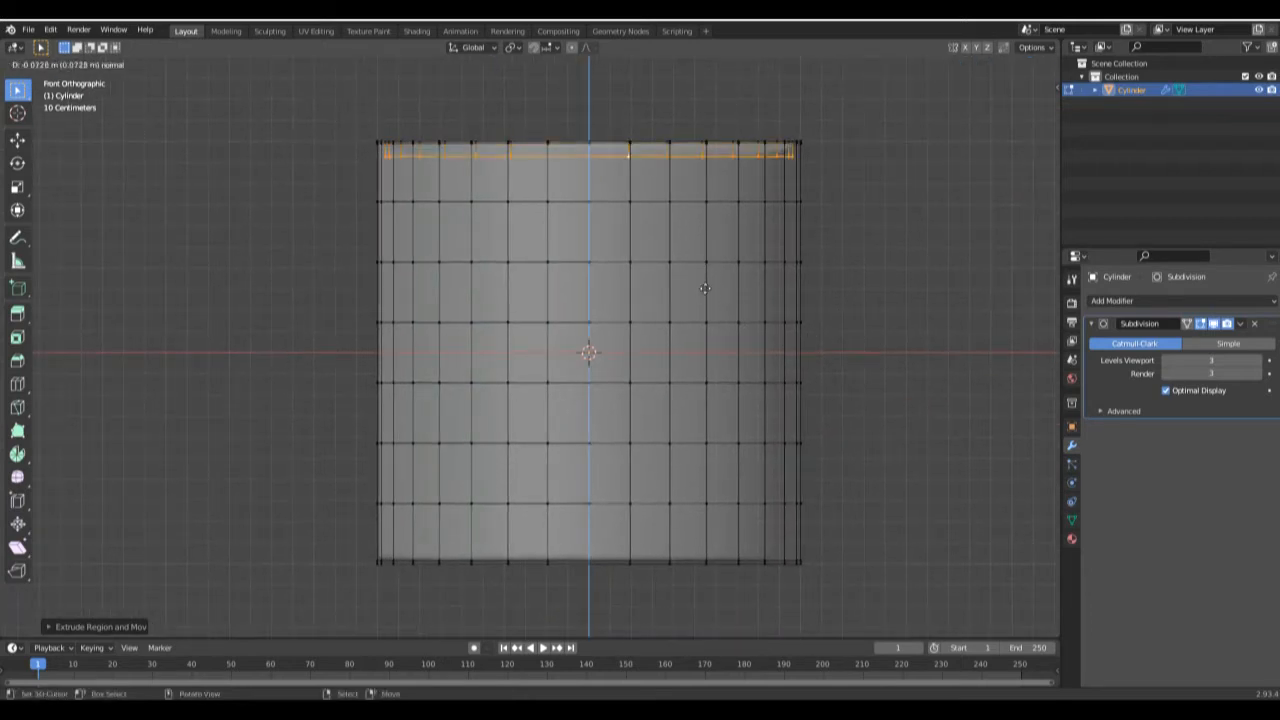
click(680, 620)
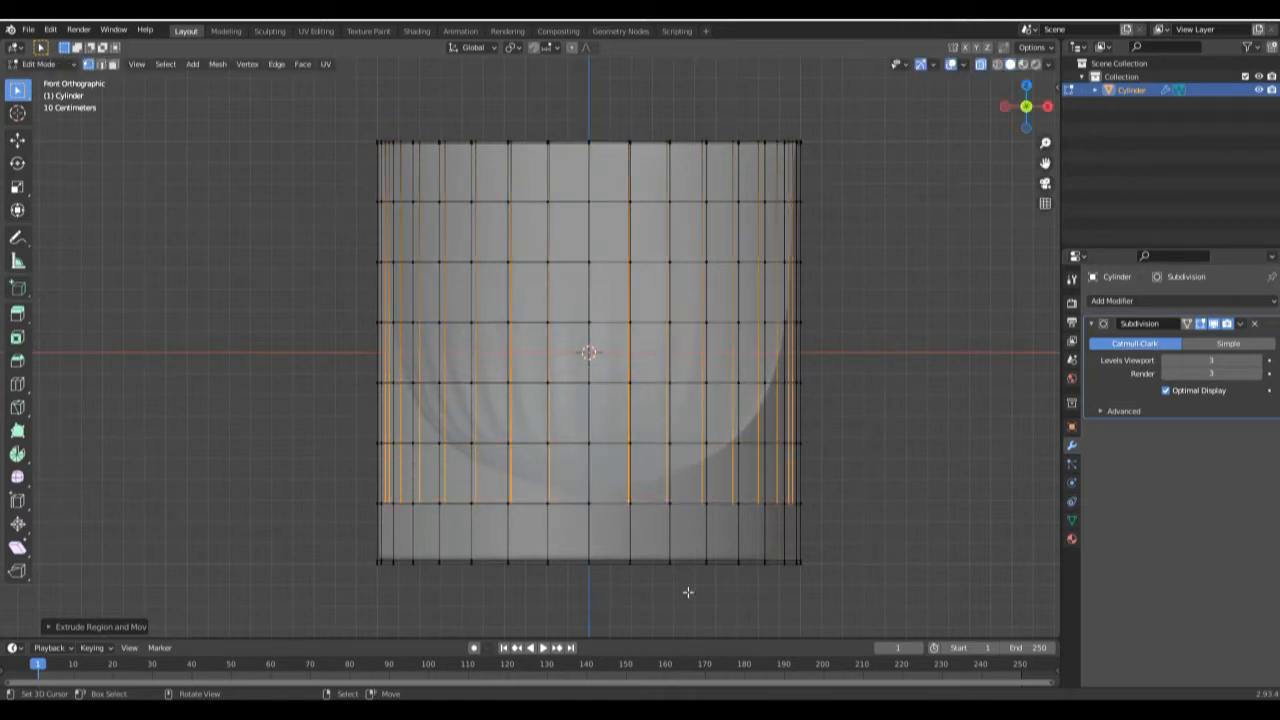
Extrude the cup's inner floor face in place repeatedly, scaling each extrusion inward to form concentric rings on the floor
middle_drag(688, 455, 640, 481)
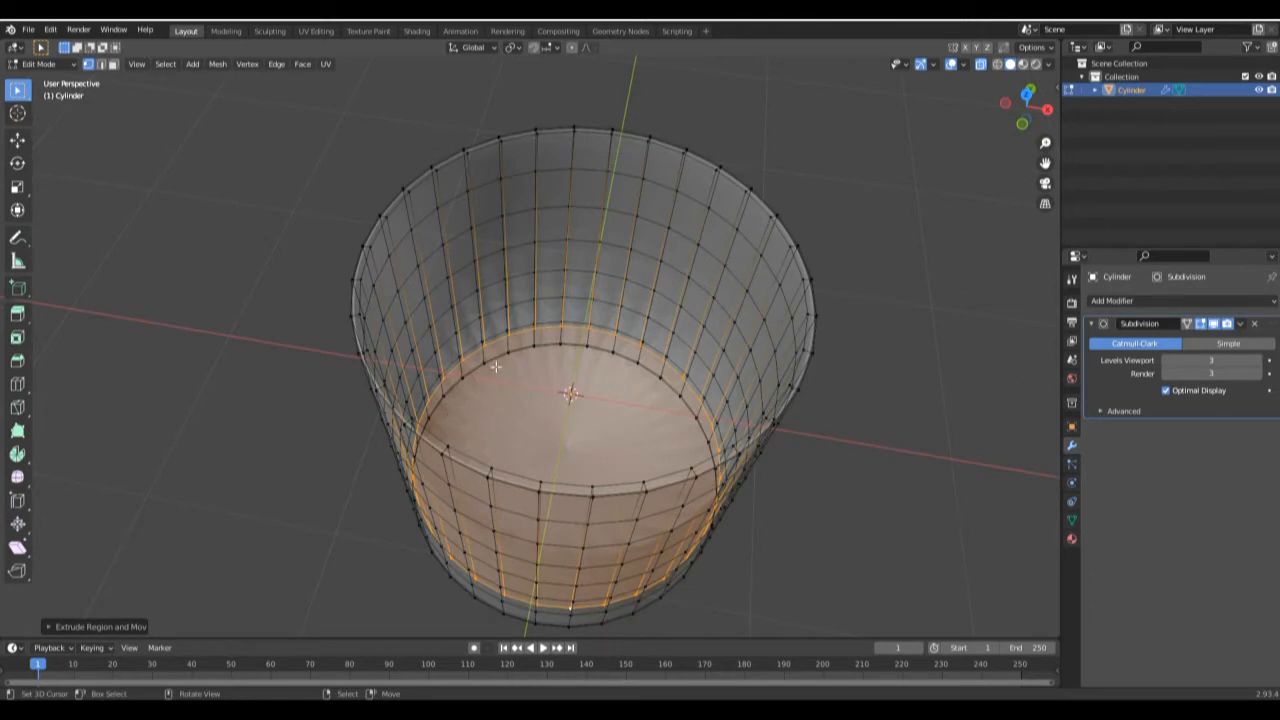
key(e)
right_click(697, 396)
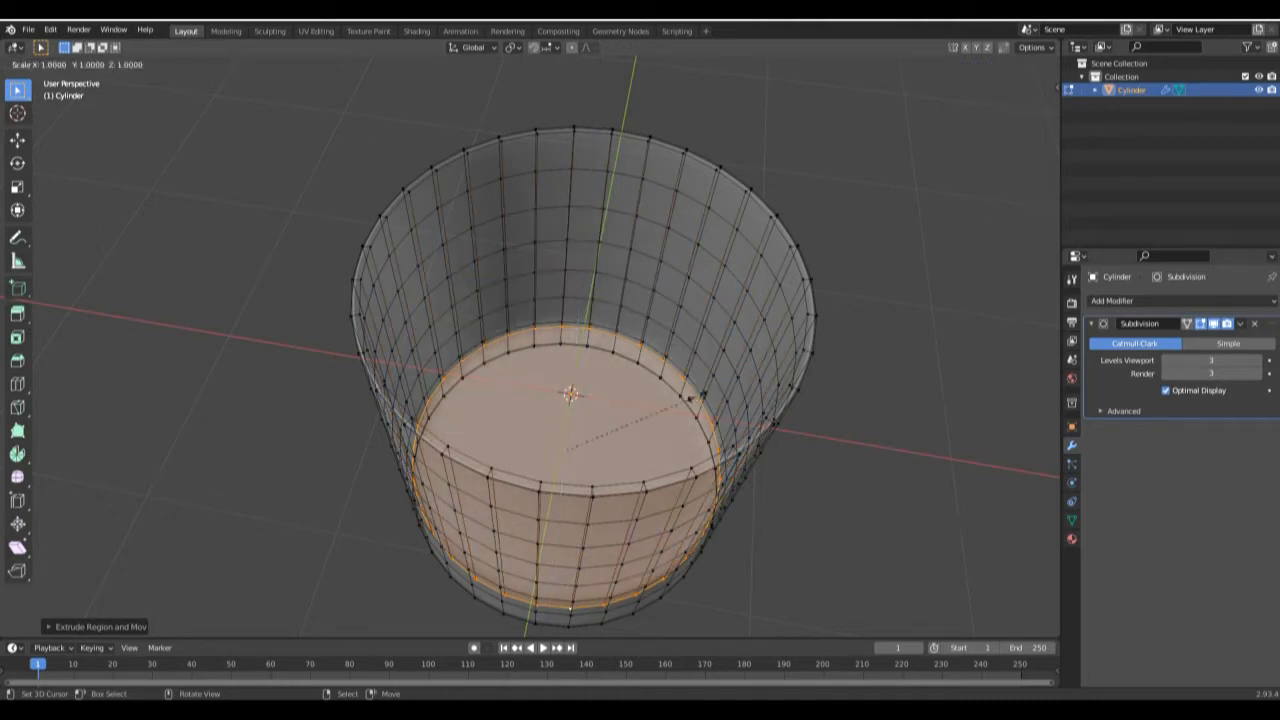
key(s)
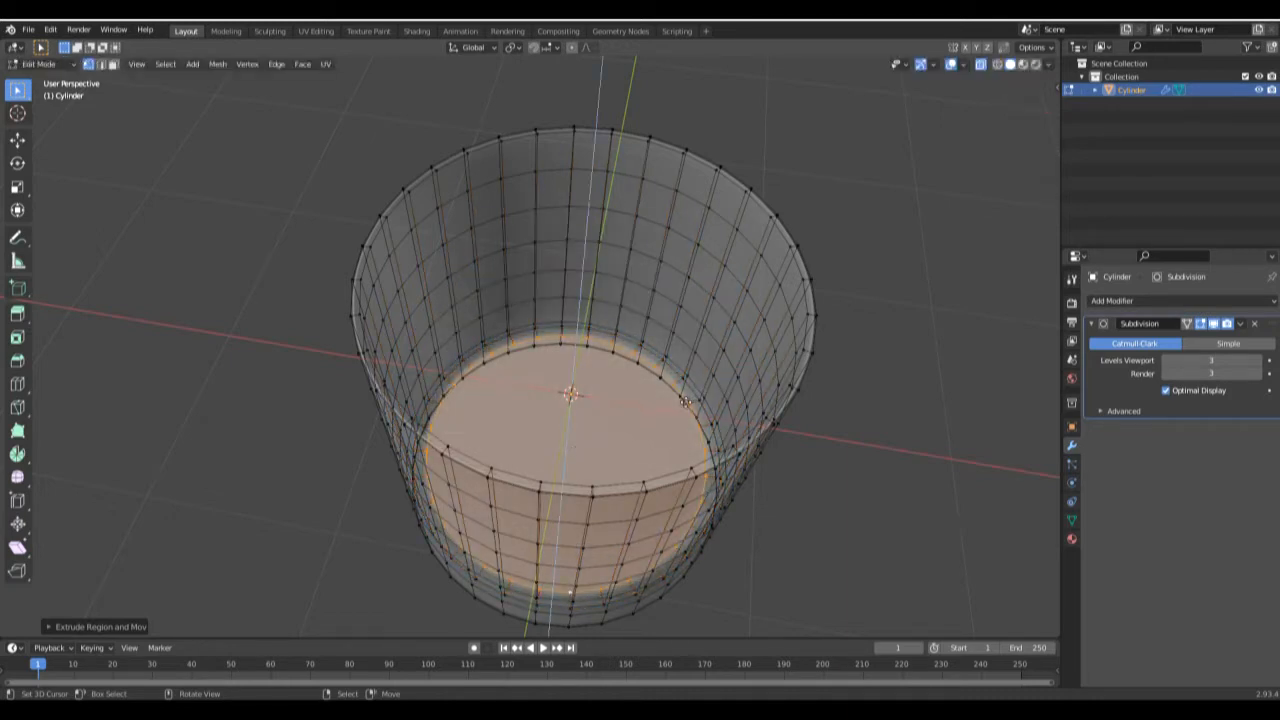
click(639, 418)
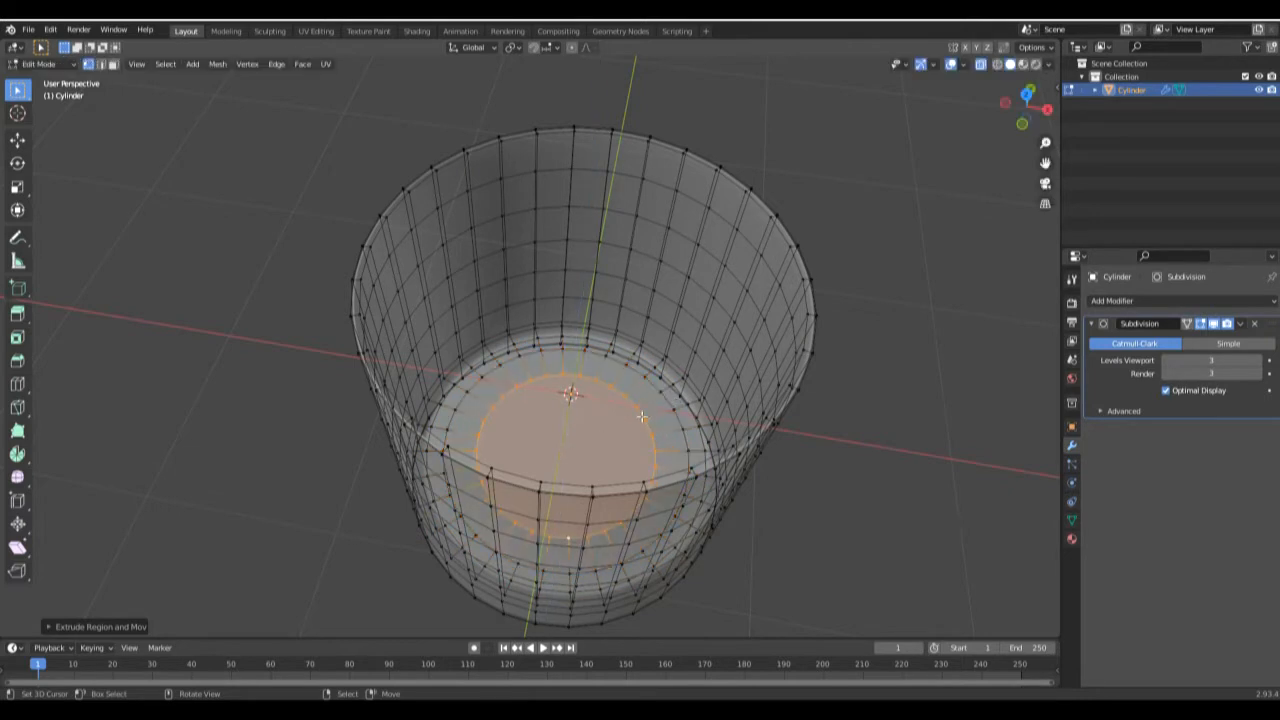
key(e)
right_click(639, 418)
key(s)
click(618, 430)
middle_drag(640, 423, 662, 400)
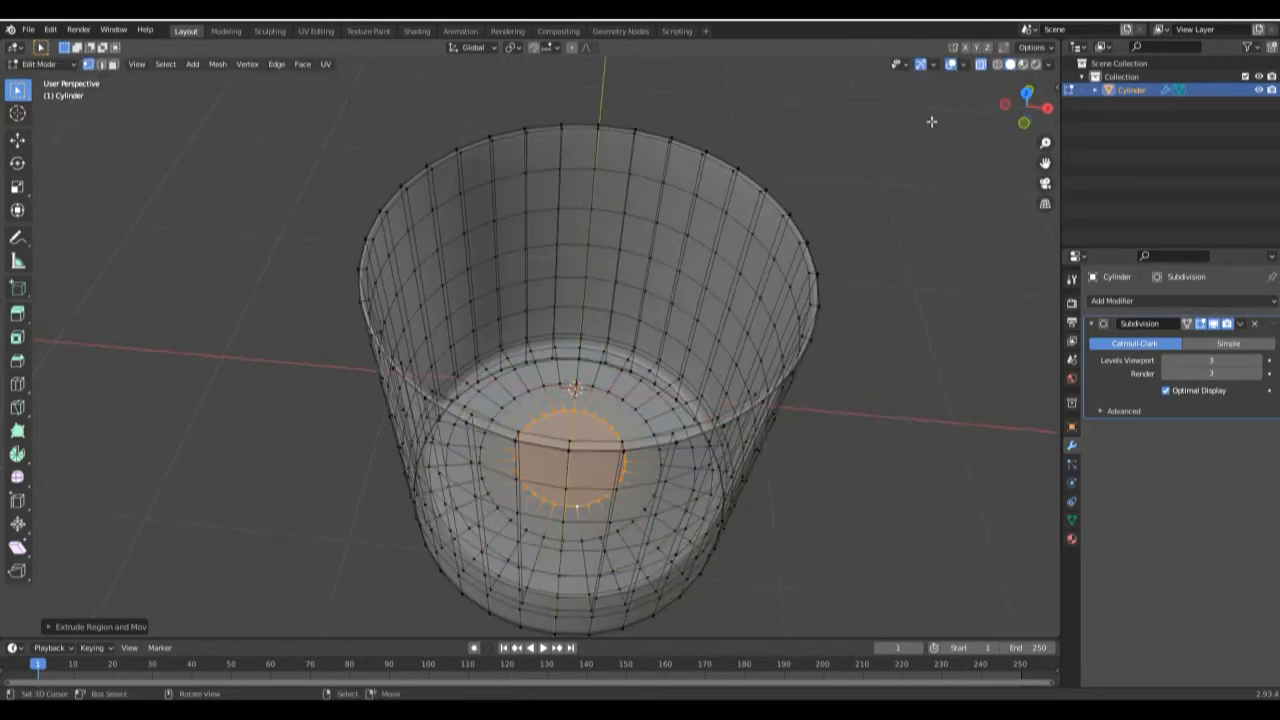
Turn off X-ray and the Subdivision modifier's viewport display, and return to Object Mode
click(981, 65)
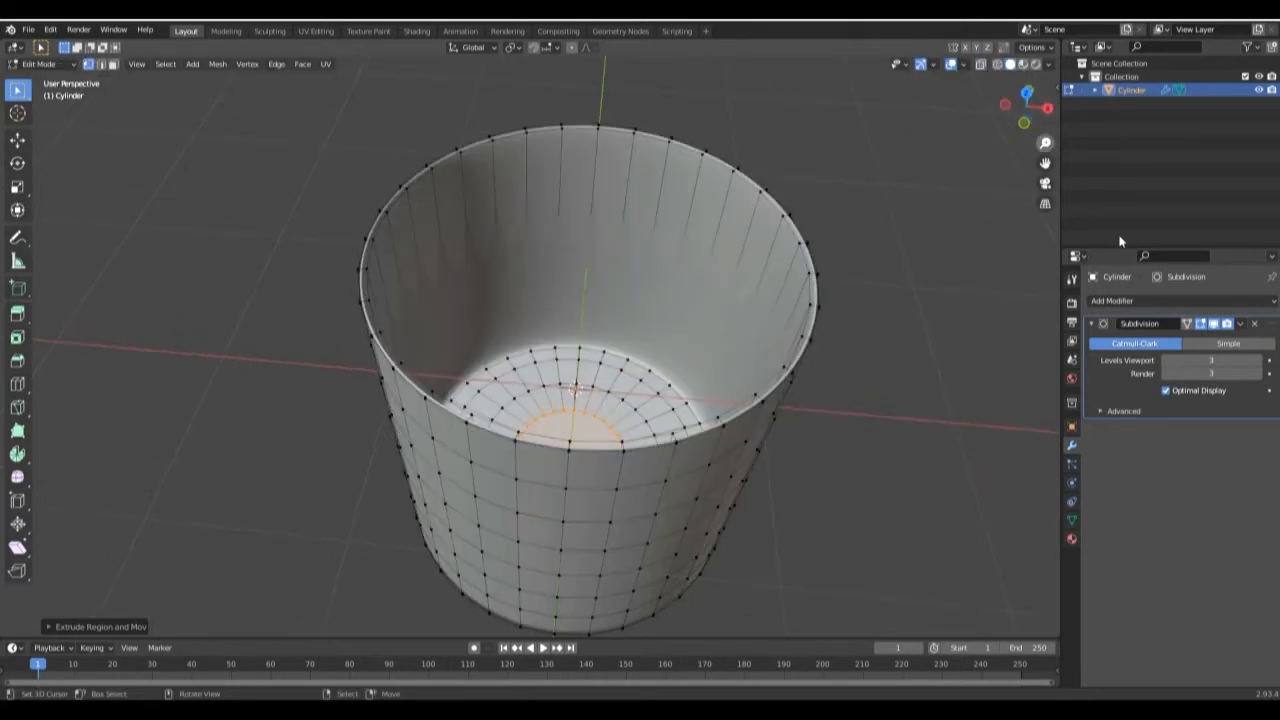
click(1215, 328)
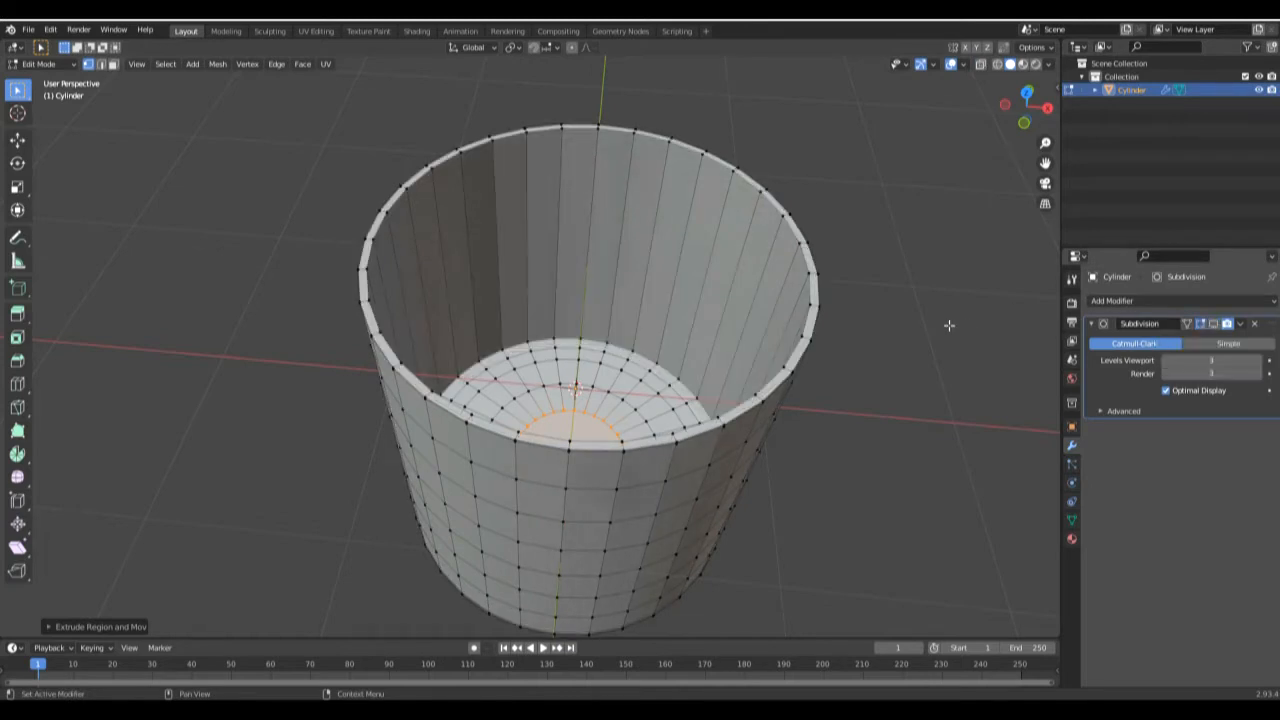
key(Tab)
mouse_move(835, 330)
middle_down()
mouse_move(860, 280)
mouse_move(789, 277)
mouse_move(748, 313)
mouse_move(774, 357)
mouse_move(809, 374)
mouse_move(827, 340)
middle_up()
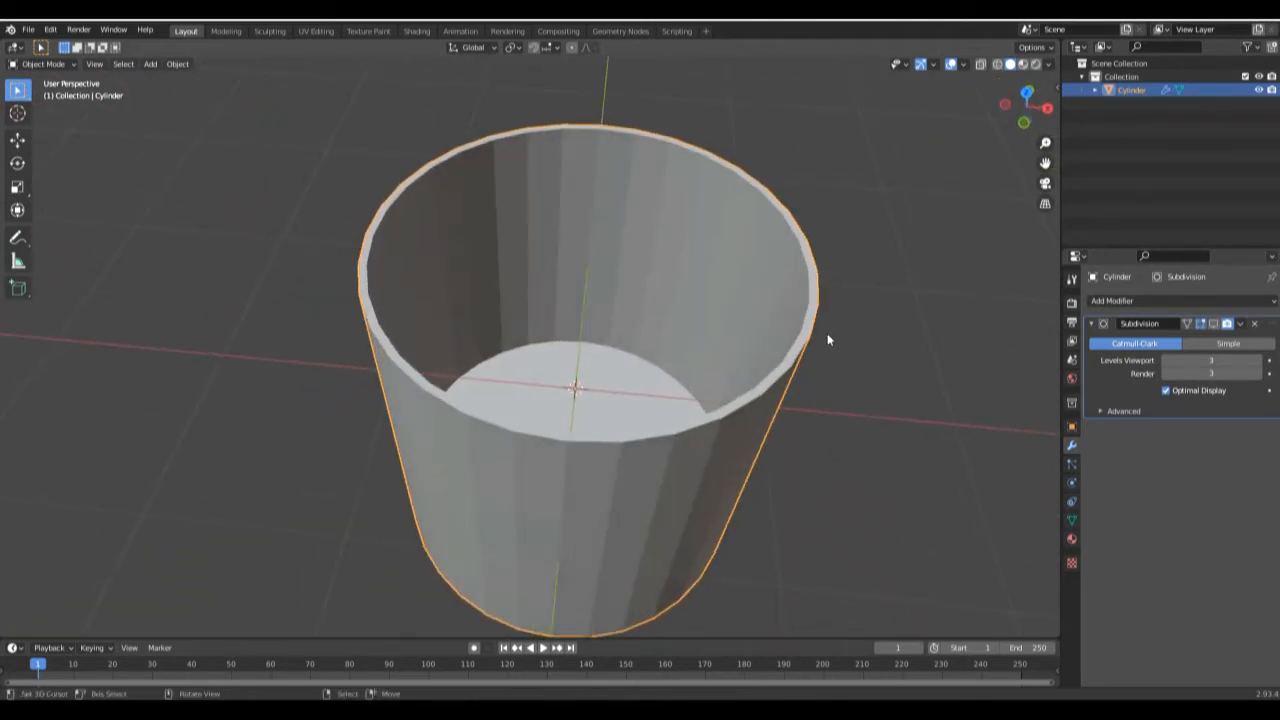
Apply Shade Smooth to the cup
key(F3)
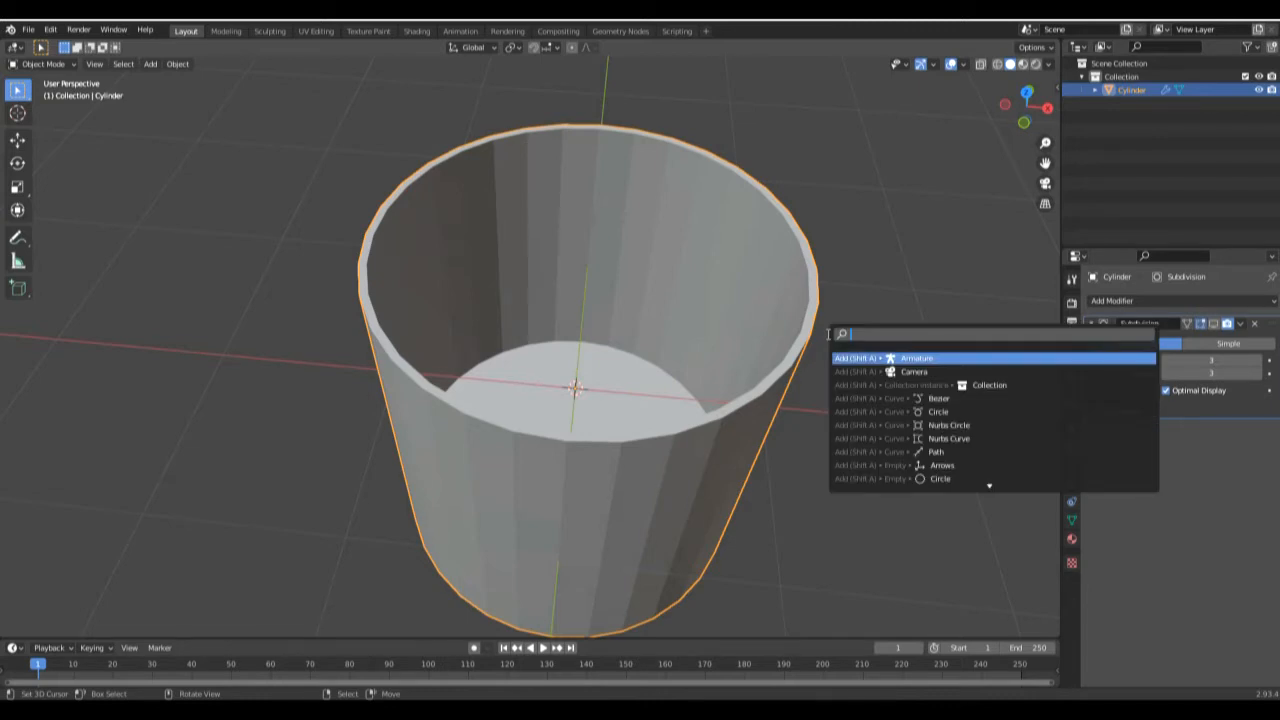
text(smooth)
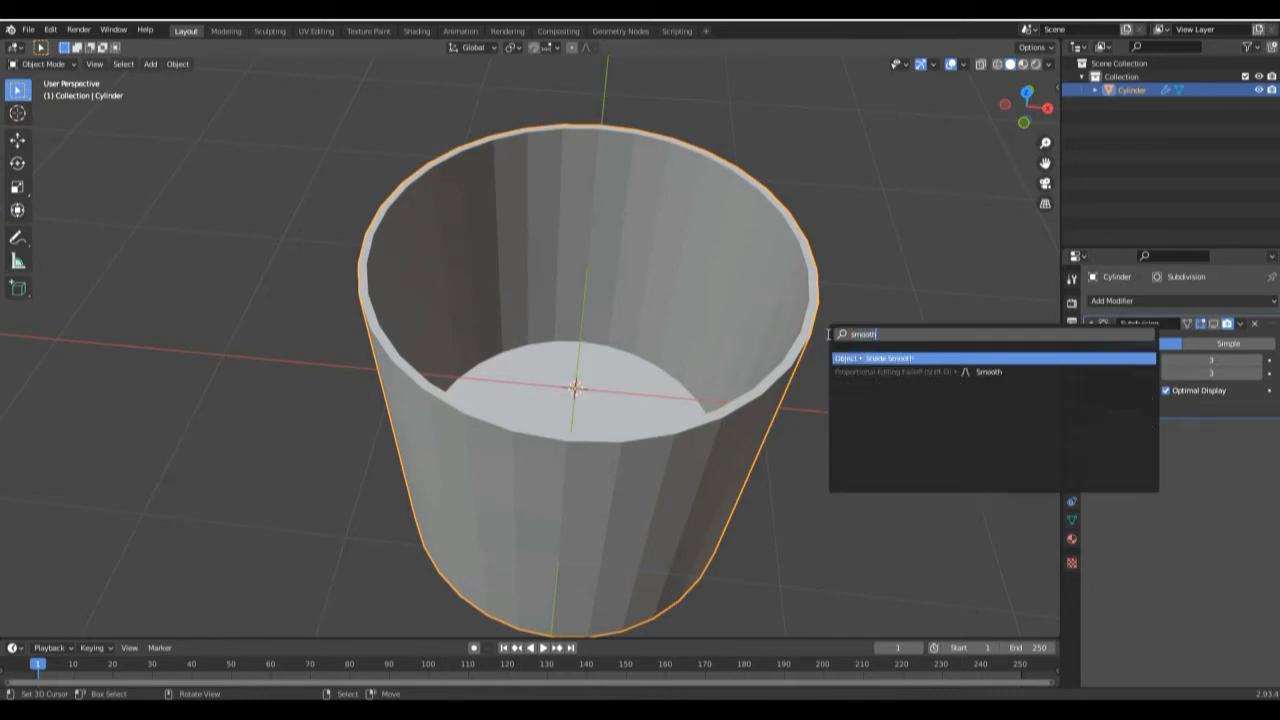
key(Return)
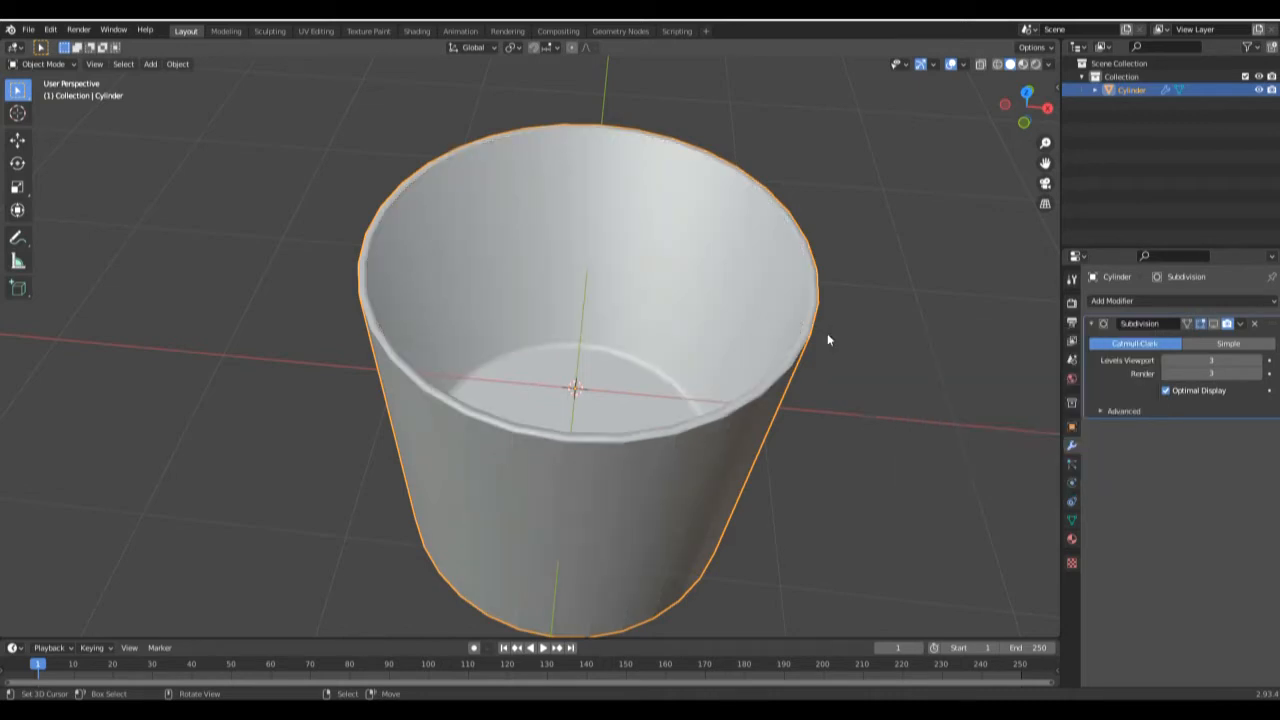
scroll(700, 360, down, 2)
middle_drag(704, 361, 717, 337)
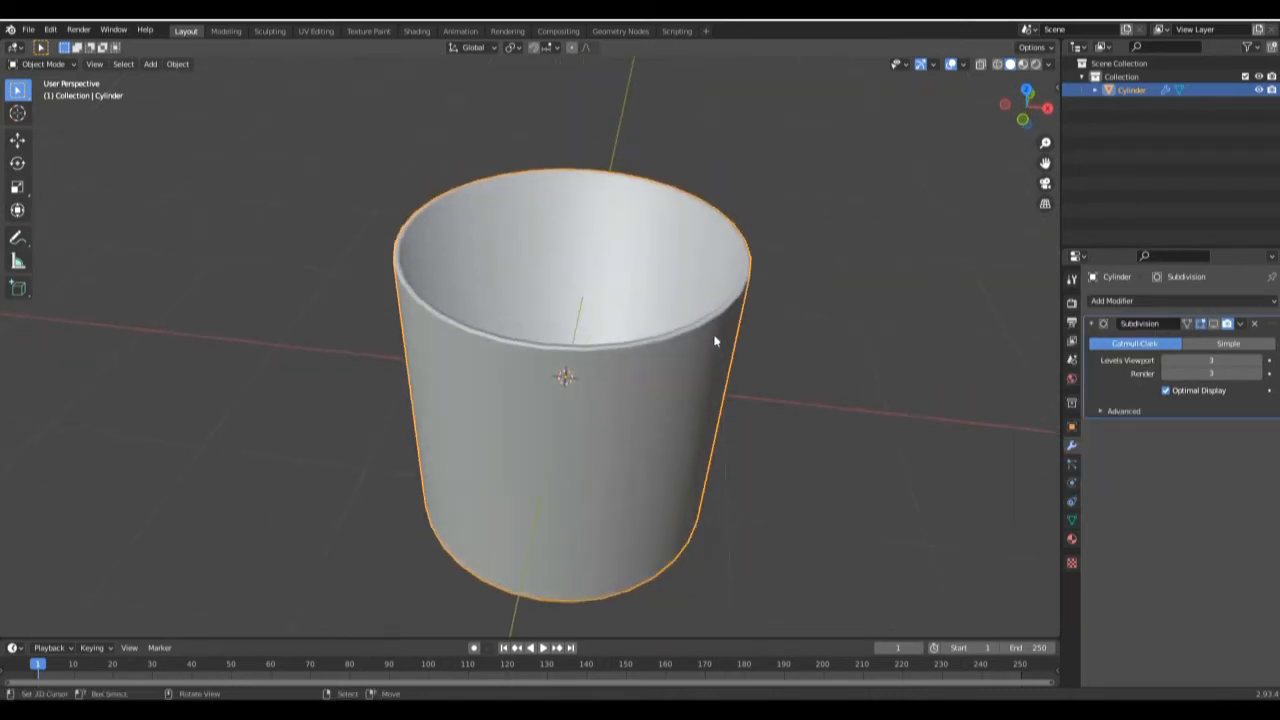
Turn the Subdivision modifier's viewport display back on and examine the cup's underside
click(1214, 324)
mouse_move(797, 329)
middle_down()
mouse_move(849, 163)
mouse_move(806, 246)
mouse_move(789, 320)
middle_up()
scroll(741, 398, up, 3)
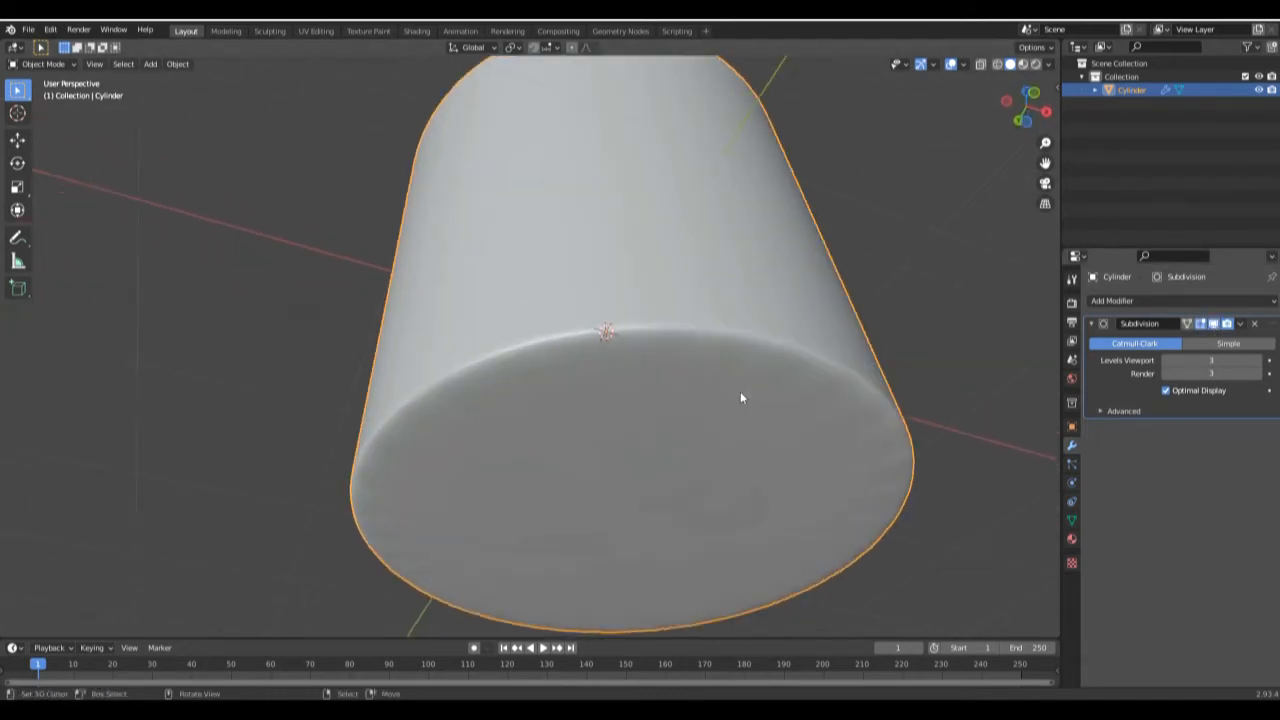
middle_drag(830, 433, 816, 383)
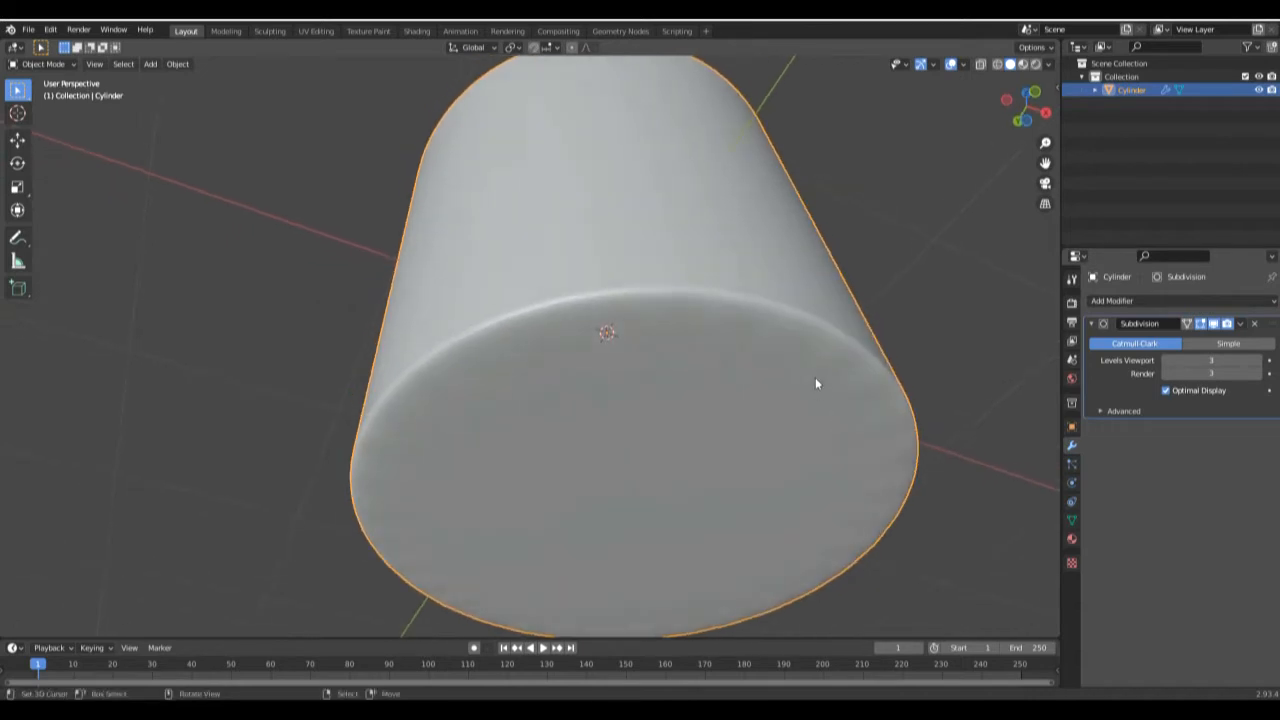
Select the bottom rim loop in Edit Mode and extrude the base in place repeatedly, scaling inward to form concentric rings, and return to Object Mode
key(Tab)
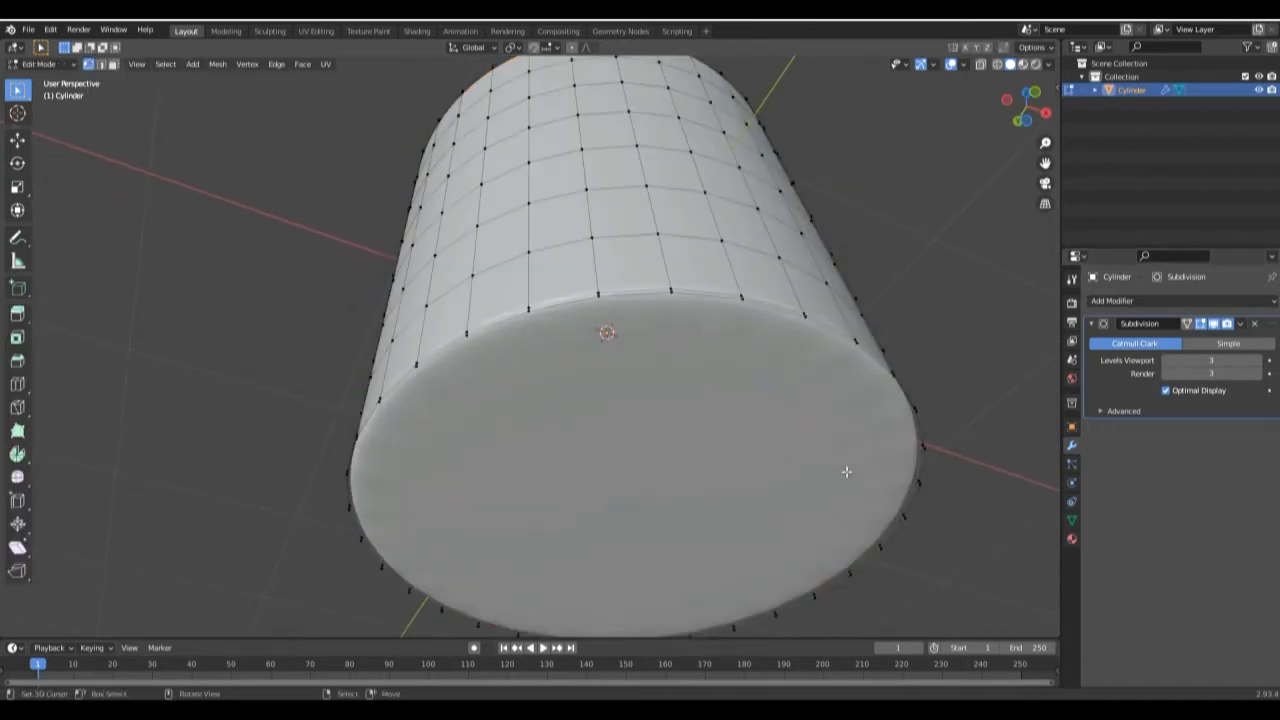
alt+click(775, 311)
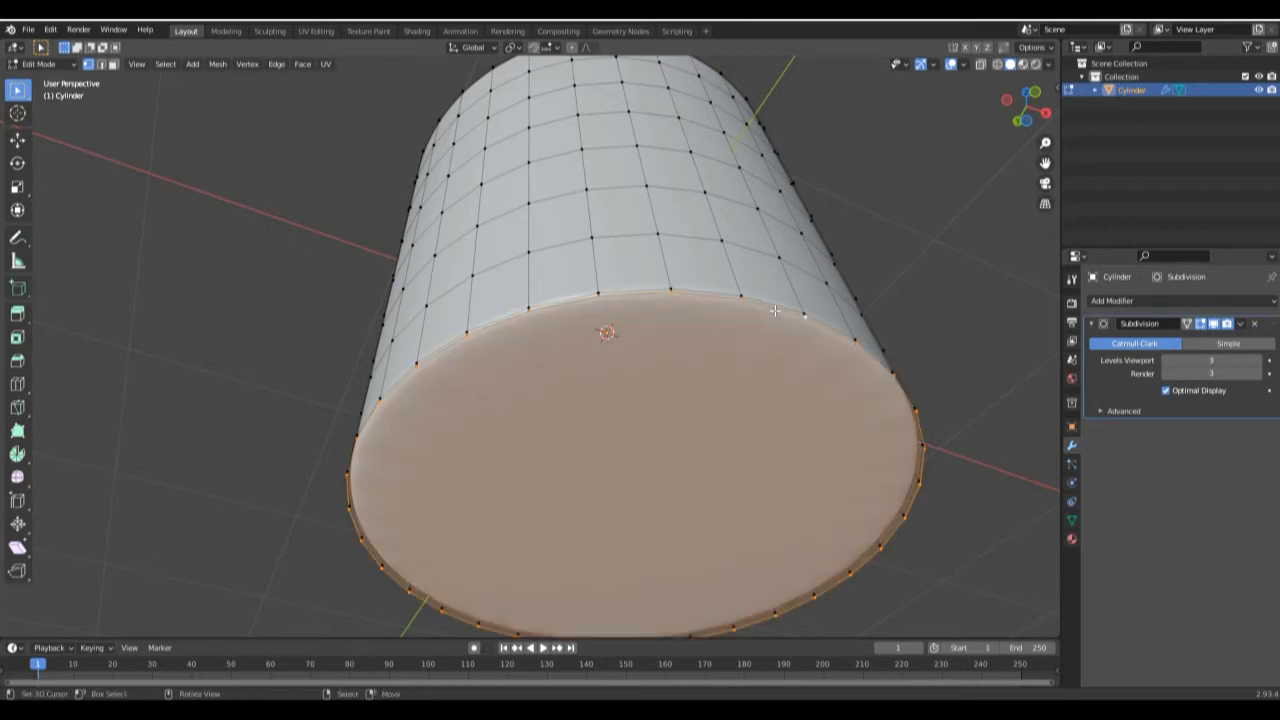
key(s)
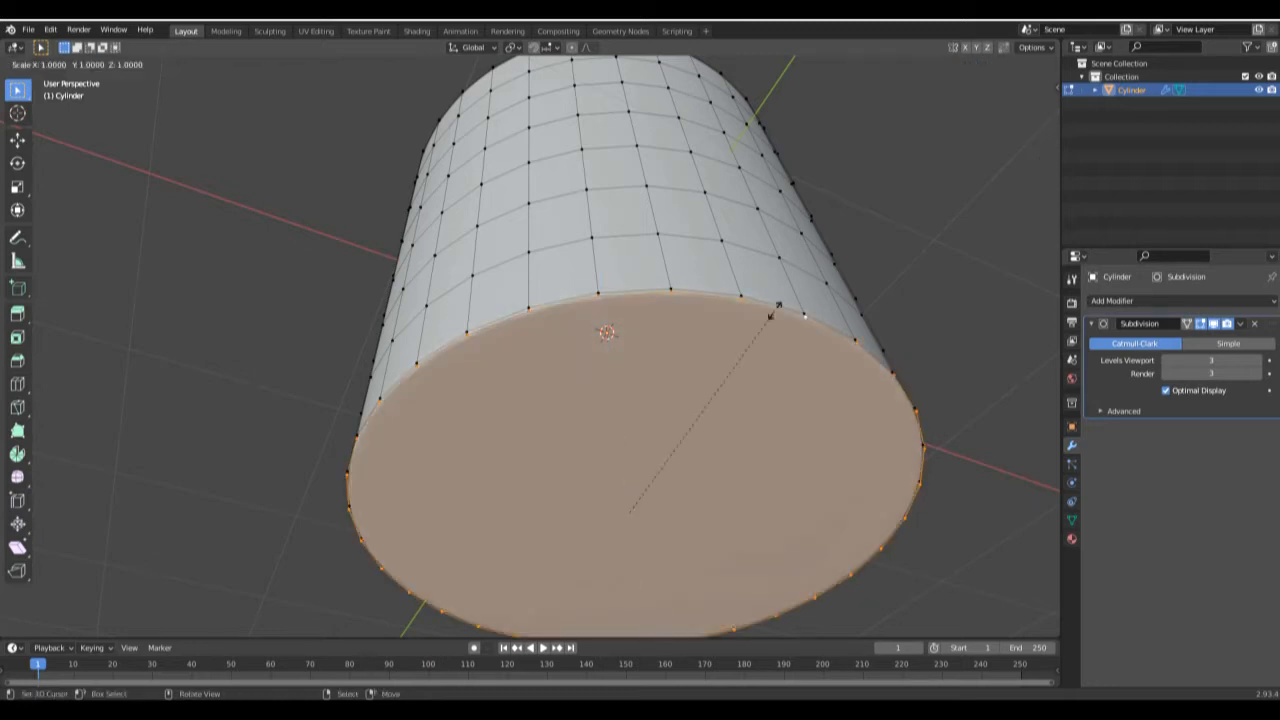
click(769, 316)
key(e)
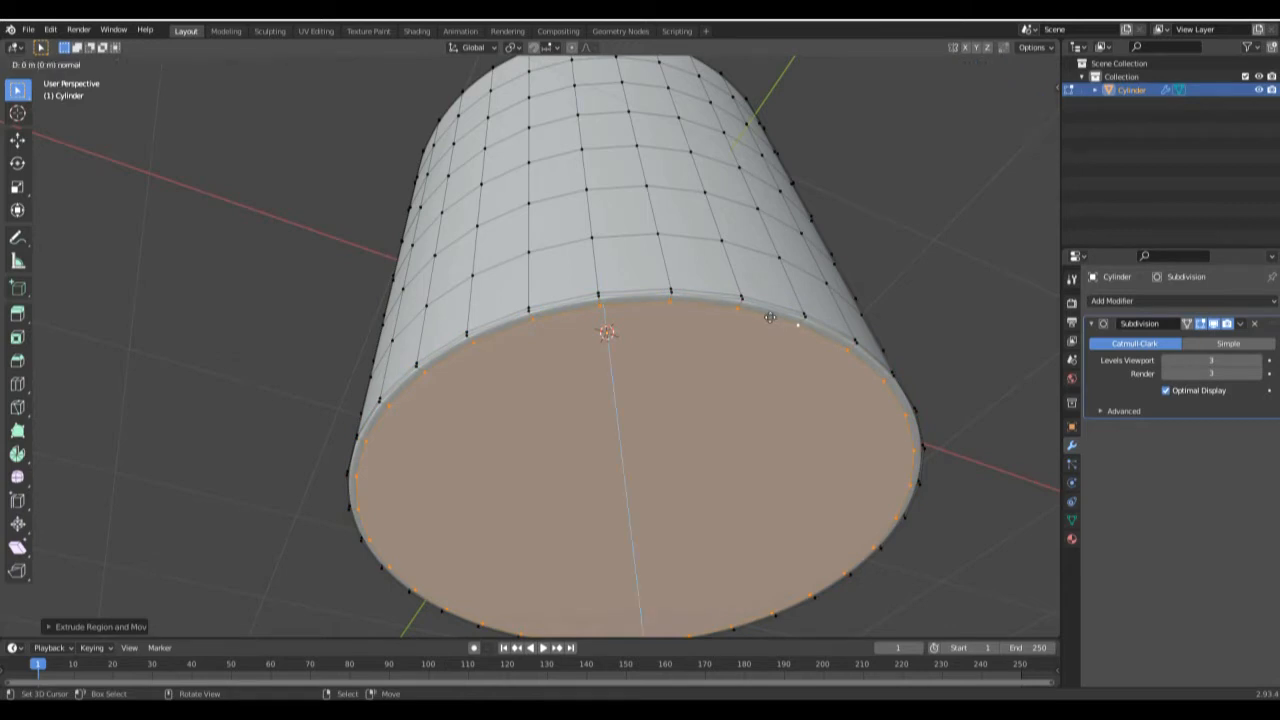
key(s)
click(753, 340)
key(e)
key(s)
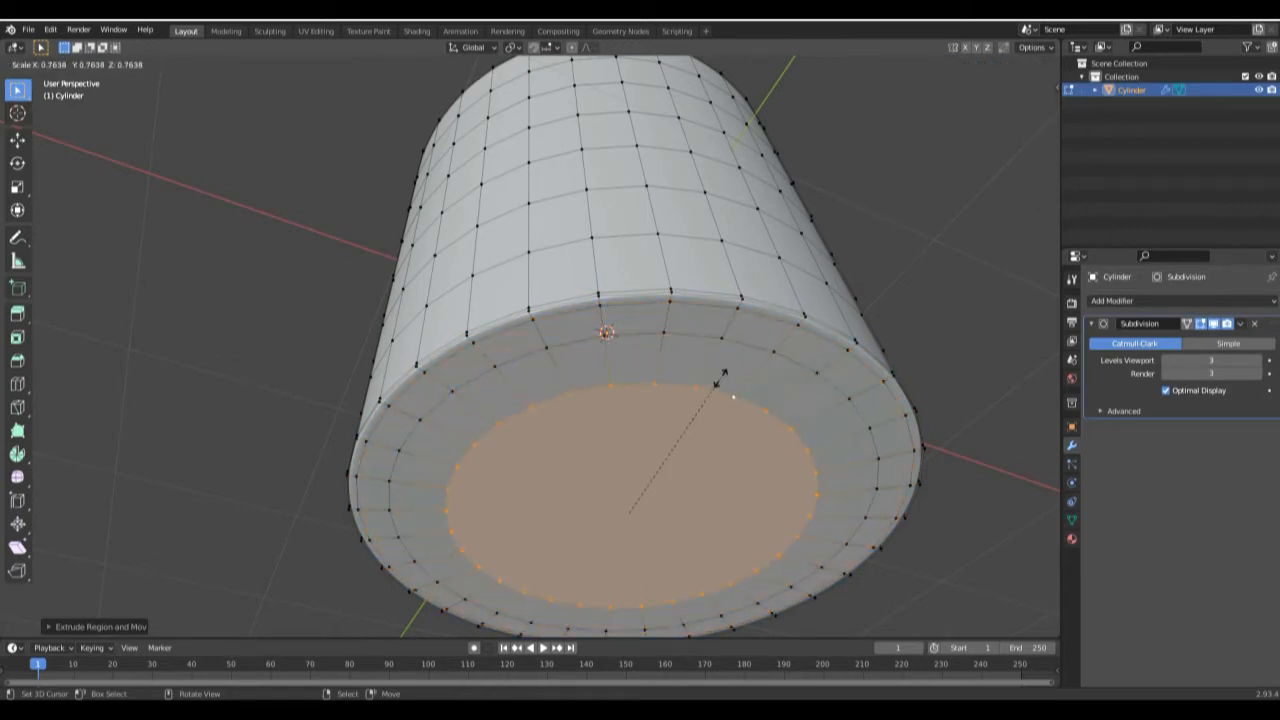
click(722, 376)
middle_drag(777, 357, 811, 492)
key(Tab)
middle_drag(780, 350, 723, 346)
shift+middle_drag(449, 209, 603, 320)
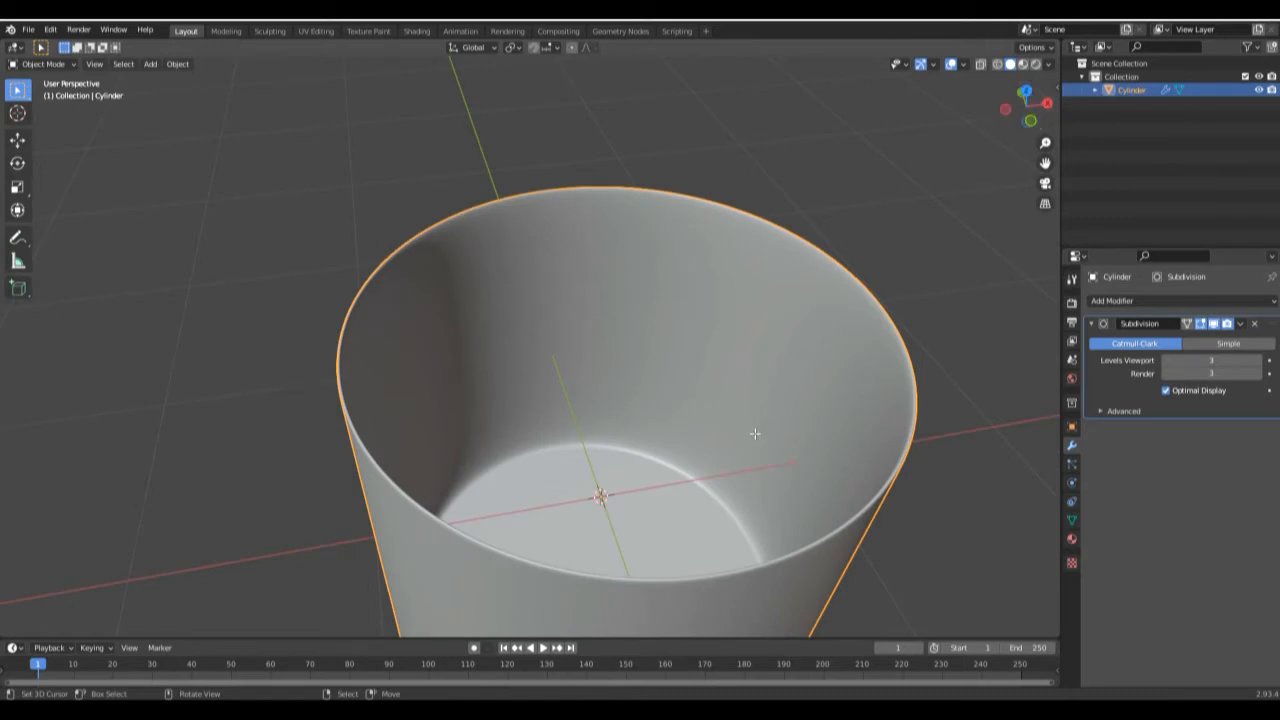
key(Tab)
key(Tab)
key(Tab)
key(Tab)
key(Tab)
key(Tab)
Hide the Subdivision modifier's effect in the viewport, add an edge loop around the inner wall and slide it just below the top rim
key(Tab)
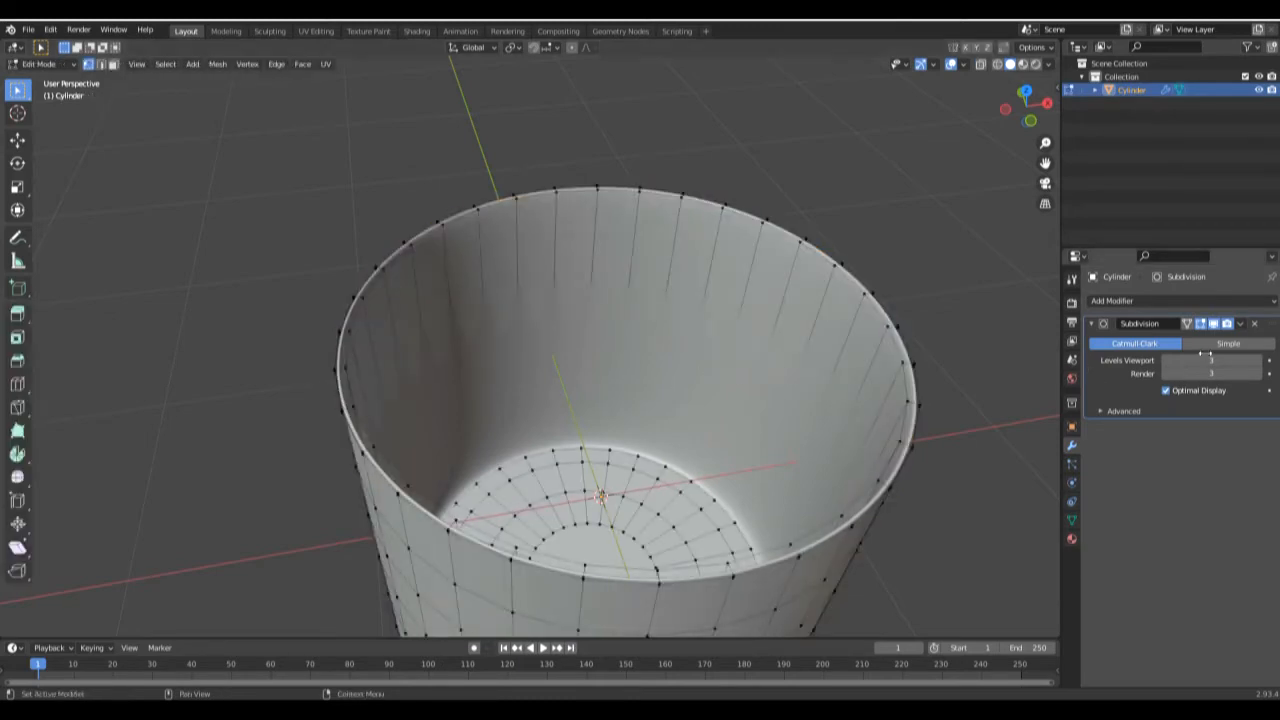
click(1215, 325)
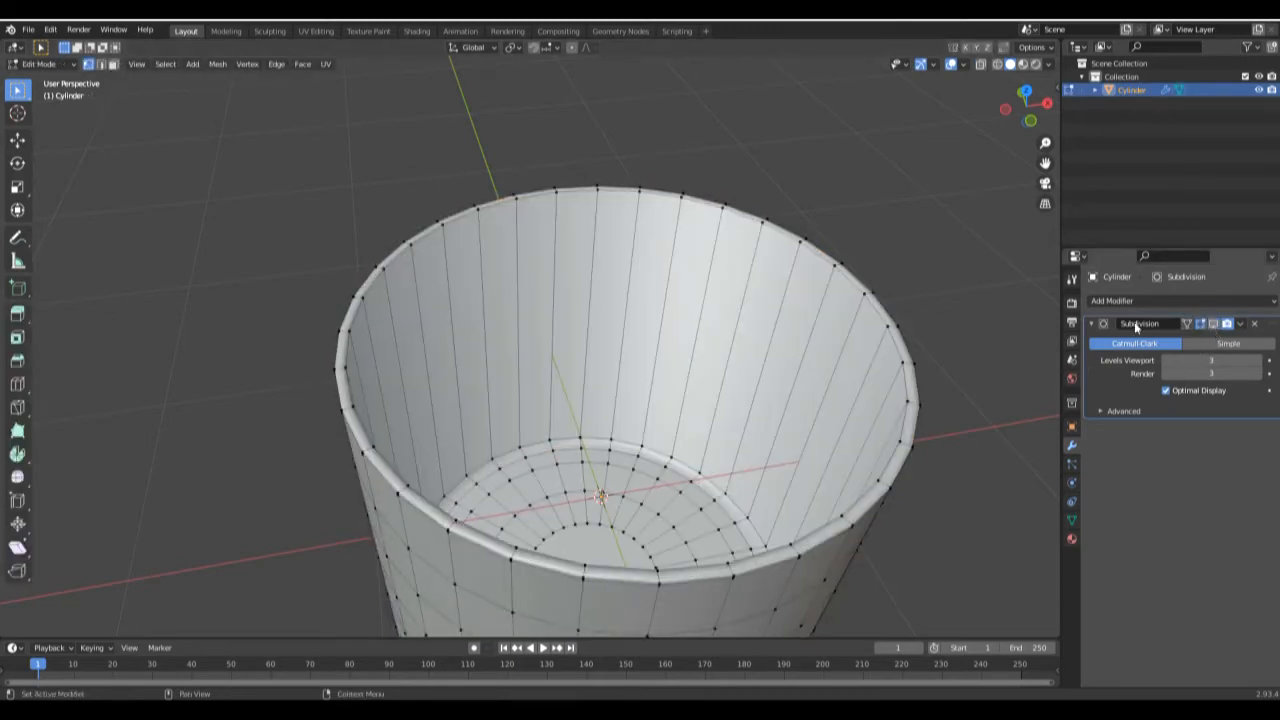
key(ctrl+r)
click(666, 300)
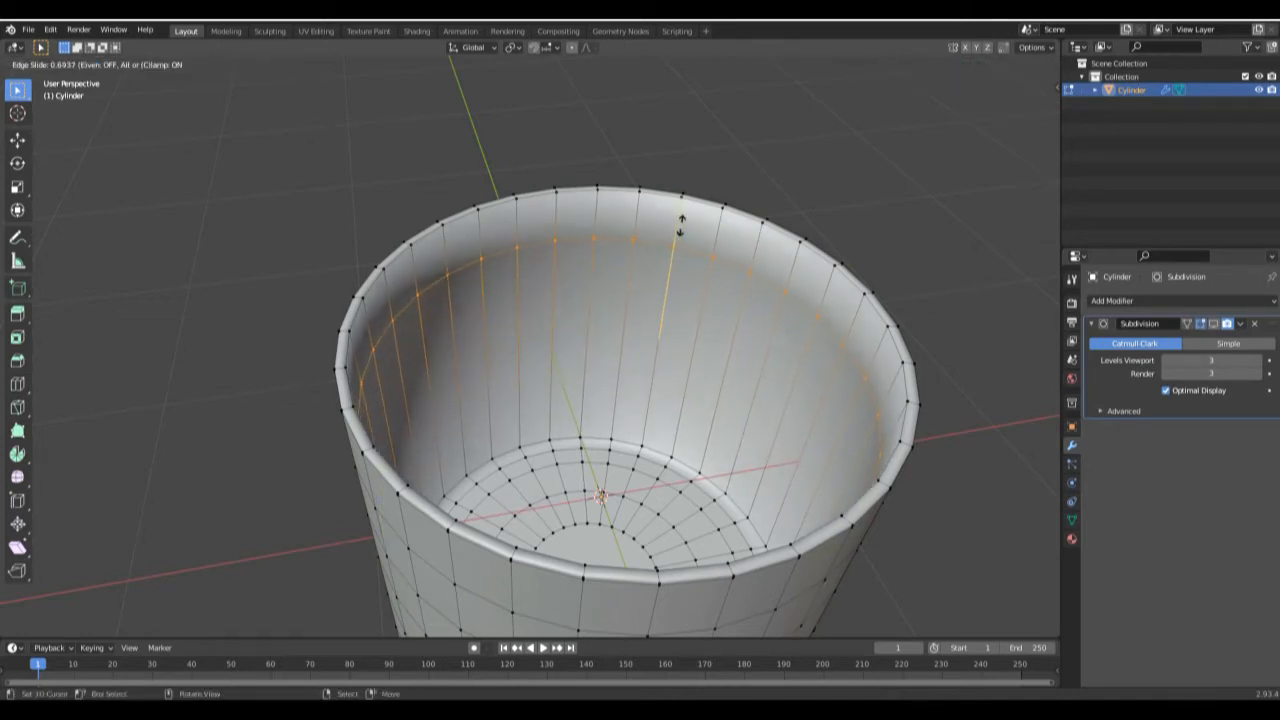
drag(684, 200, 687, 192)
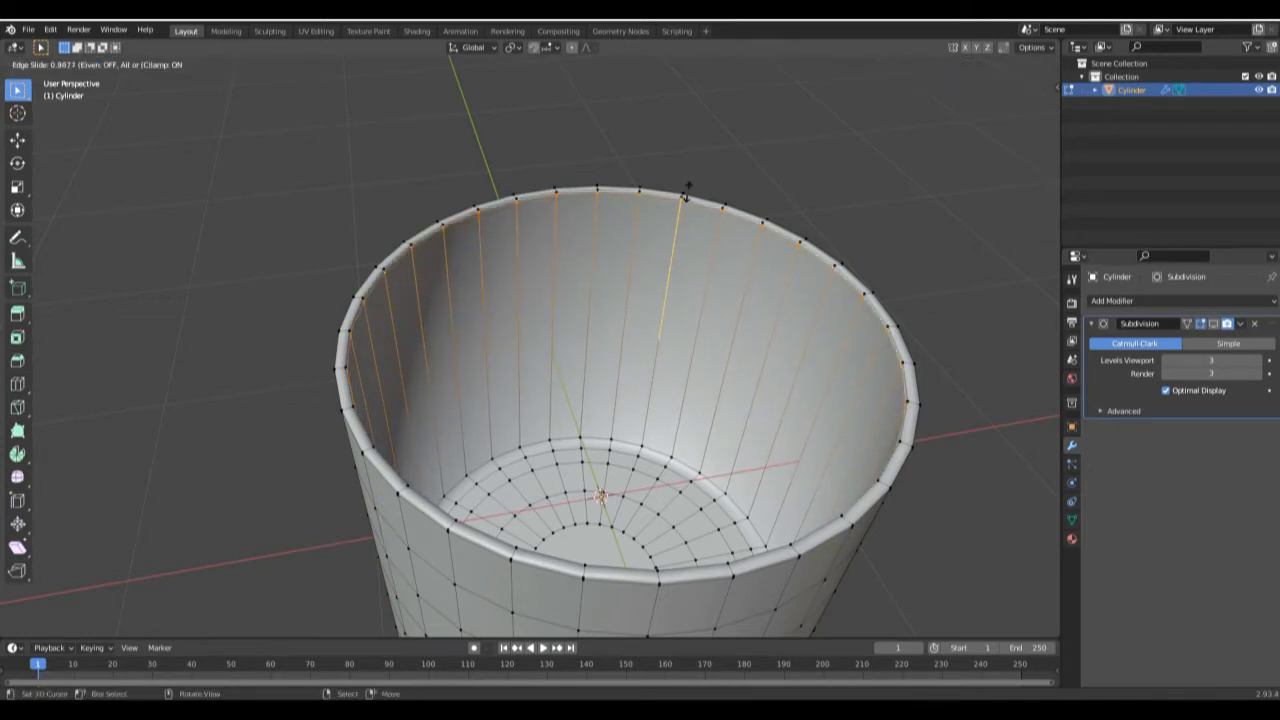
click(686, 193)
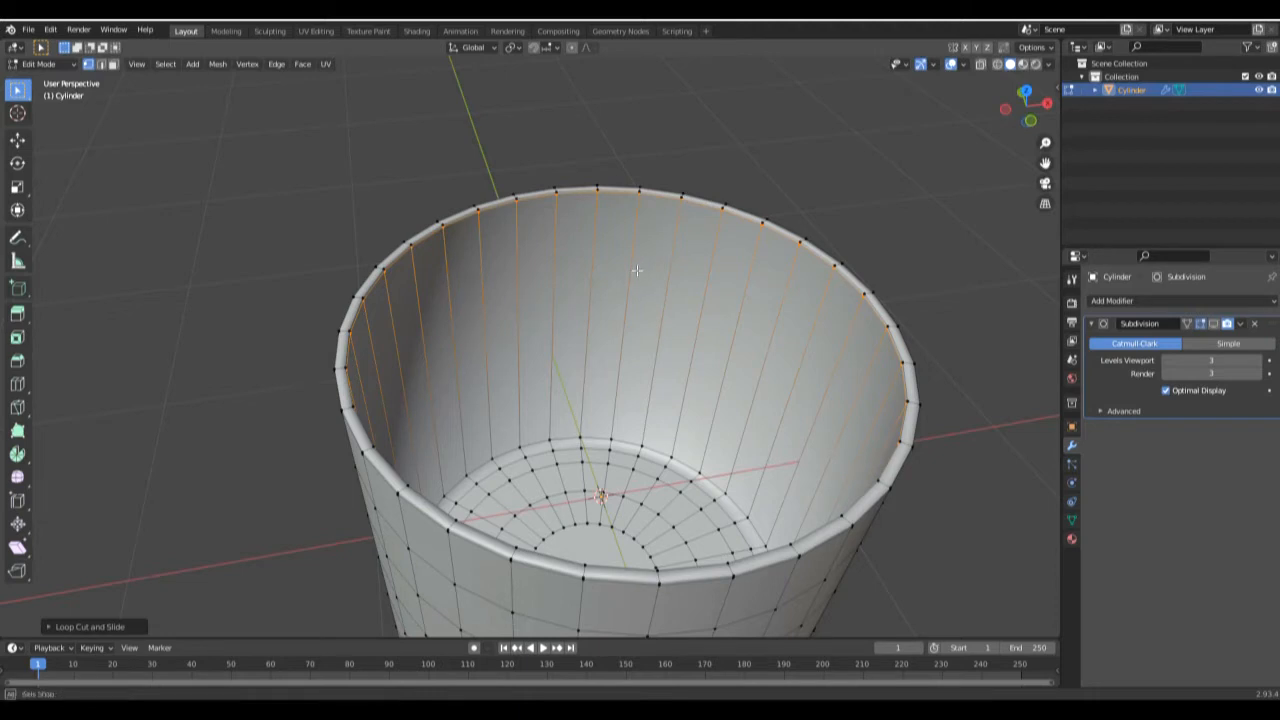
middle_drag(634, 272, 651, 277)
Return to Object Mode, show the Subdivision modifier's effect in the viewport again and inspect the whole cup
key(Tab)
middle_drag(783, 343, 871, 386)
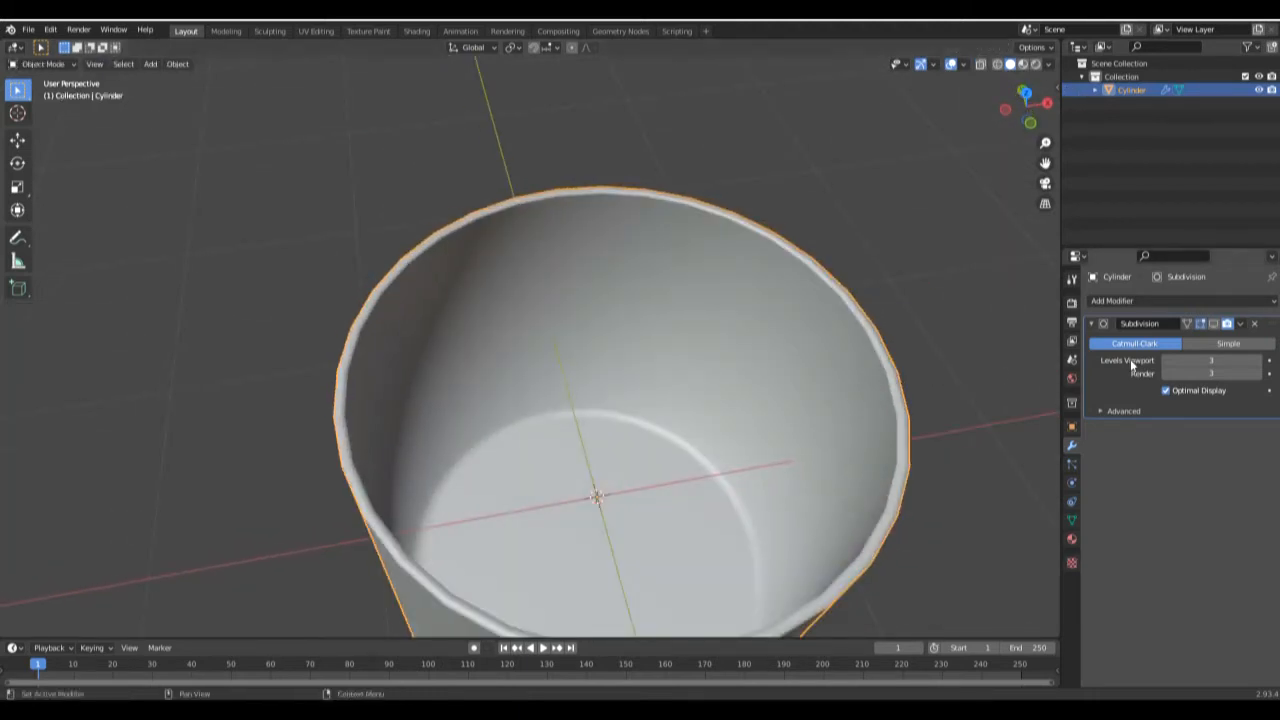
middle_drag(890, 430, 864, 324)
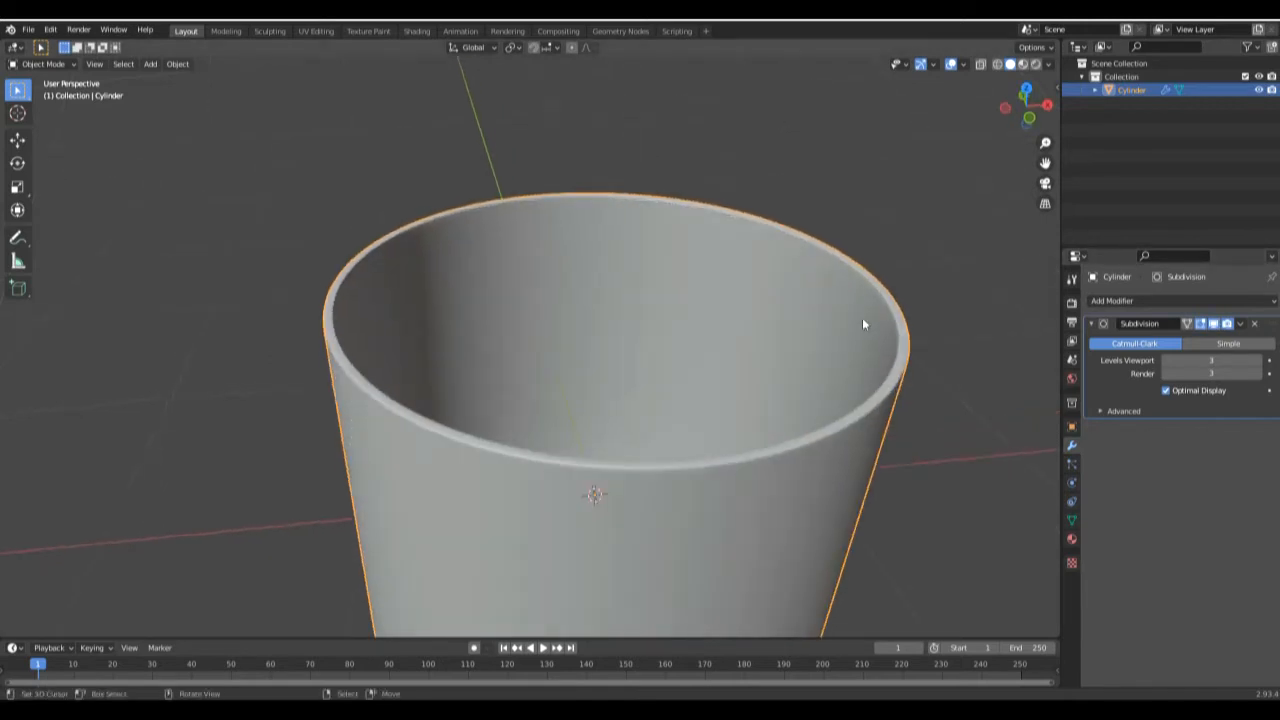
middle_drag(876, 386, 749, 394)
scroll(653, 392, down, 2)
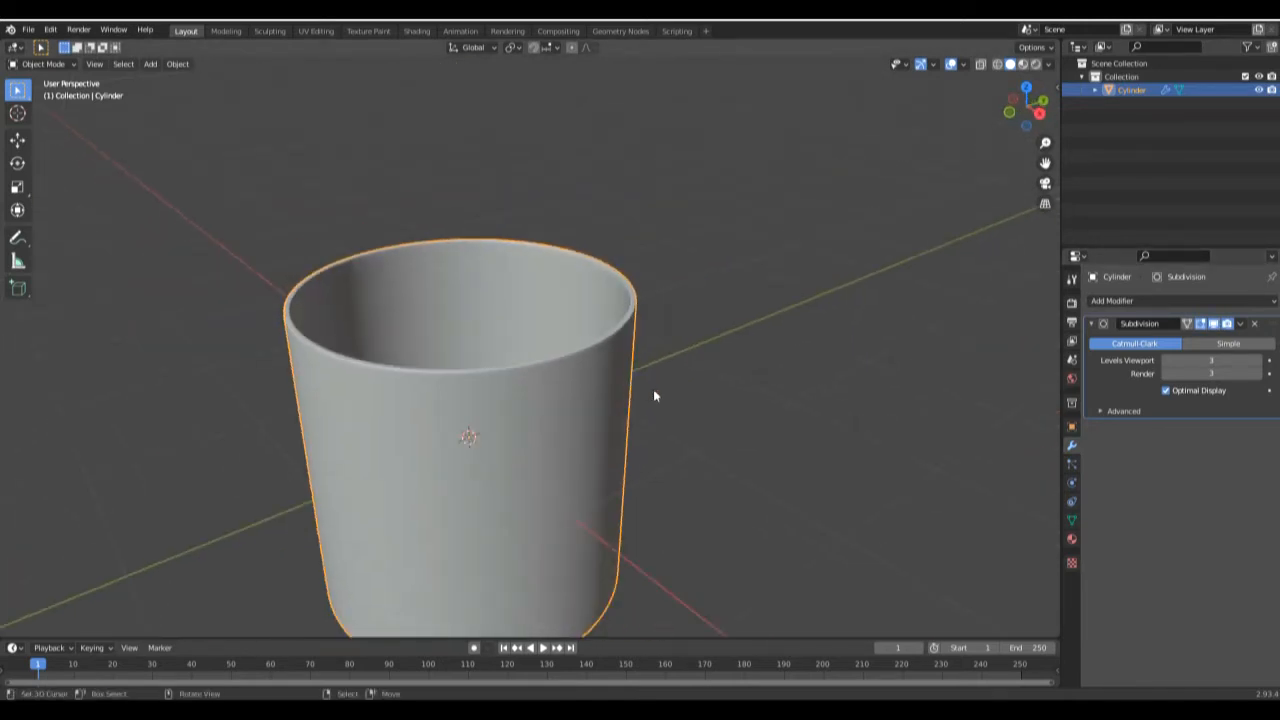
key(KP_1)
middle_drag(654, 392, 675, 423)
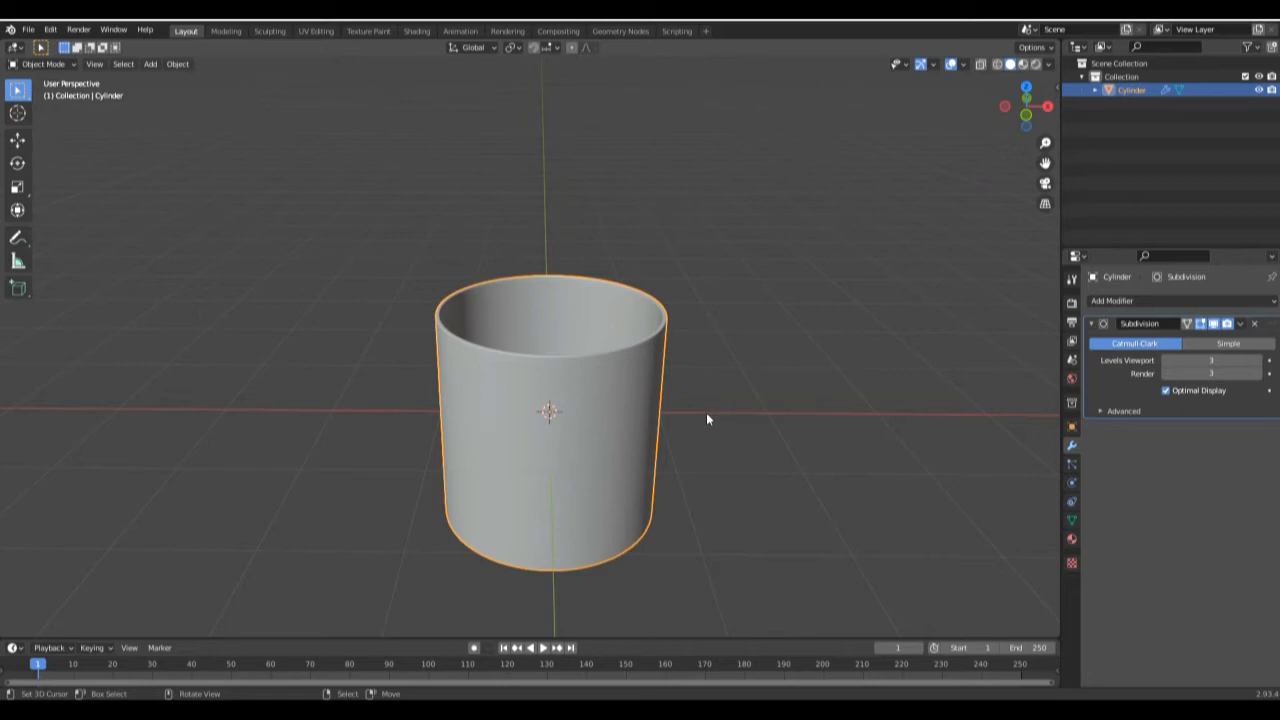
Switch the viewport to Material Preview shading and create a new material for the cup named glass
click(1023, 65)
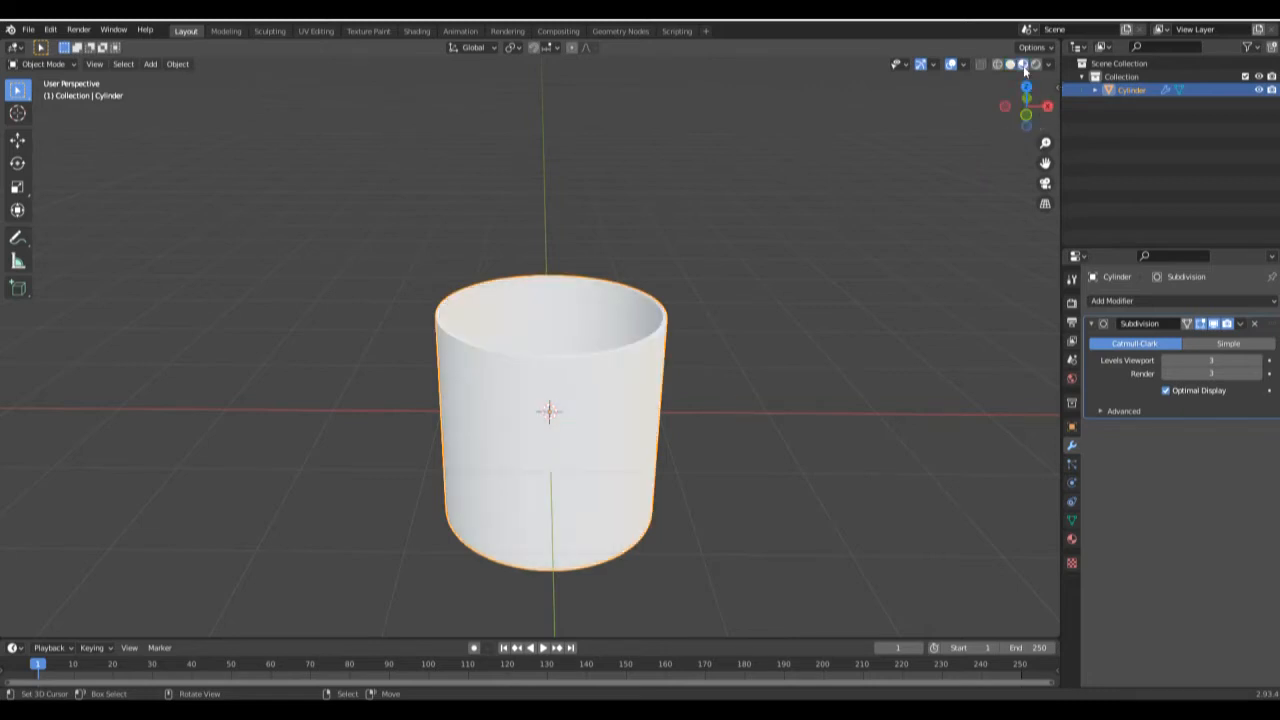
click(1073, 539)
click(1171, 360)
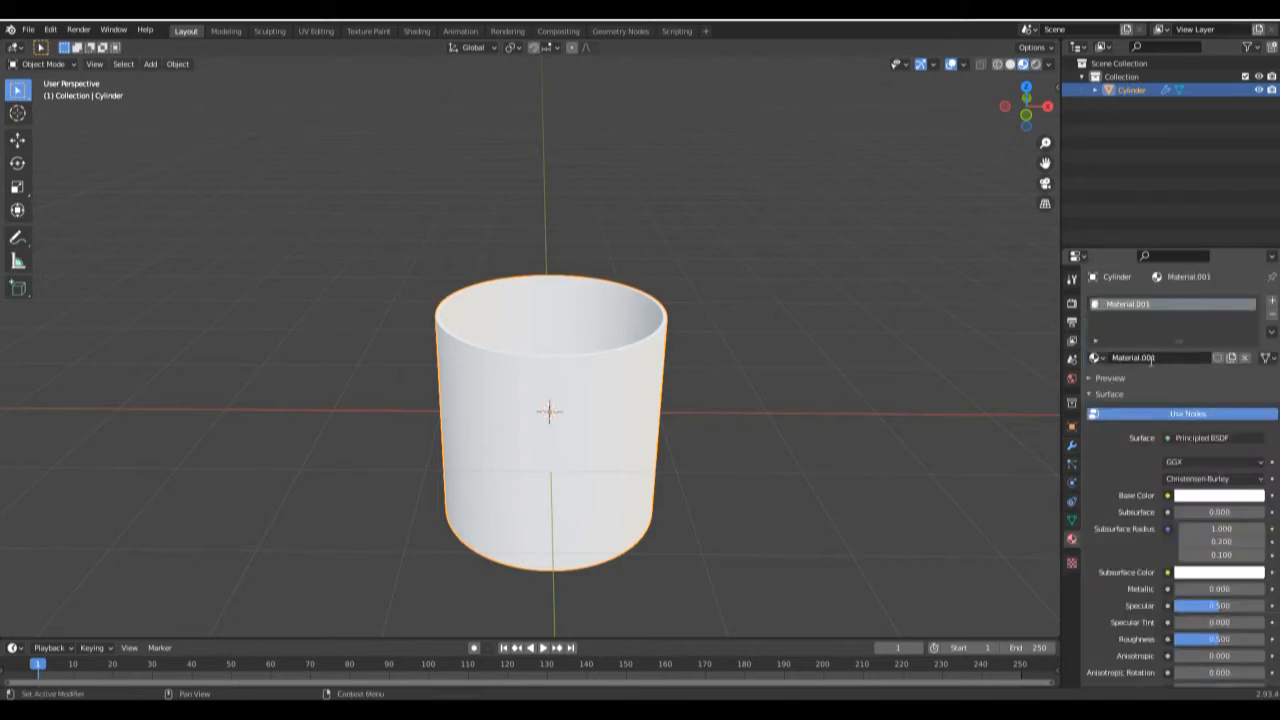
double_click(1152, 358)
text(glass)
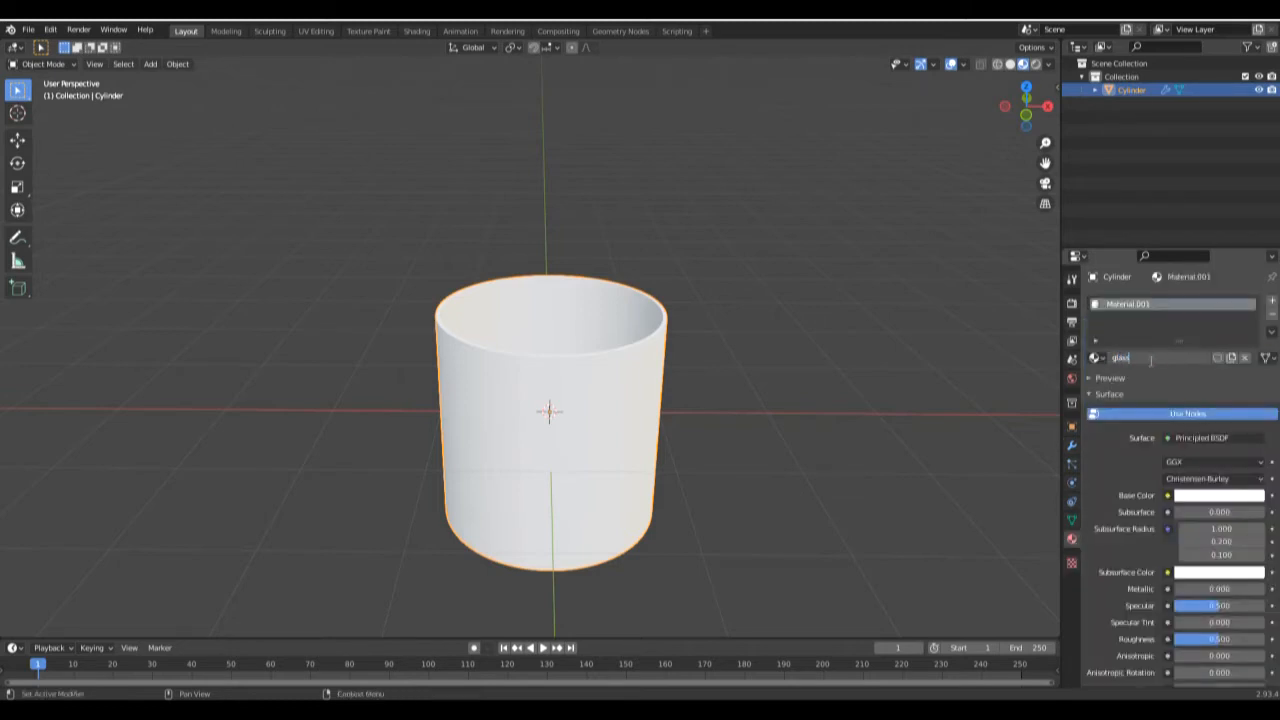
key(Return)
Set the glass material's Transmission to 1.000 and its Roughness to 0.000
scroll(1173, 576, down, 5)
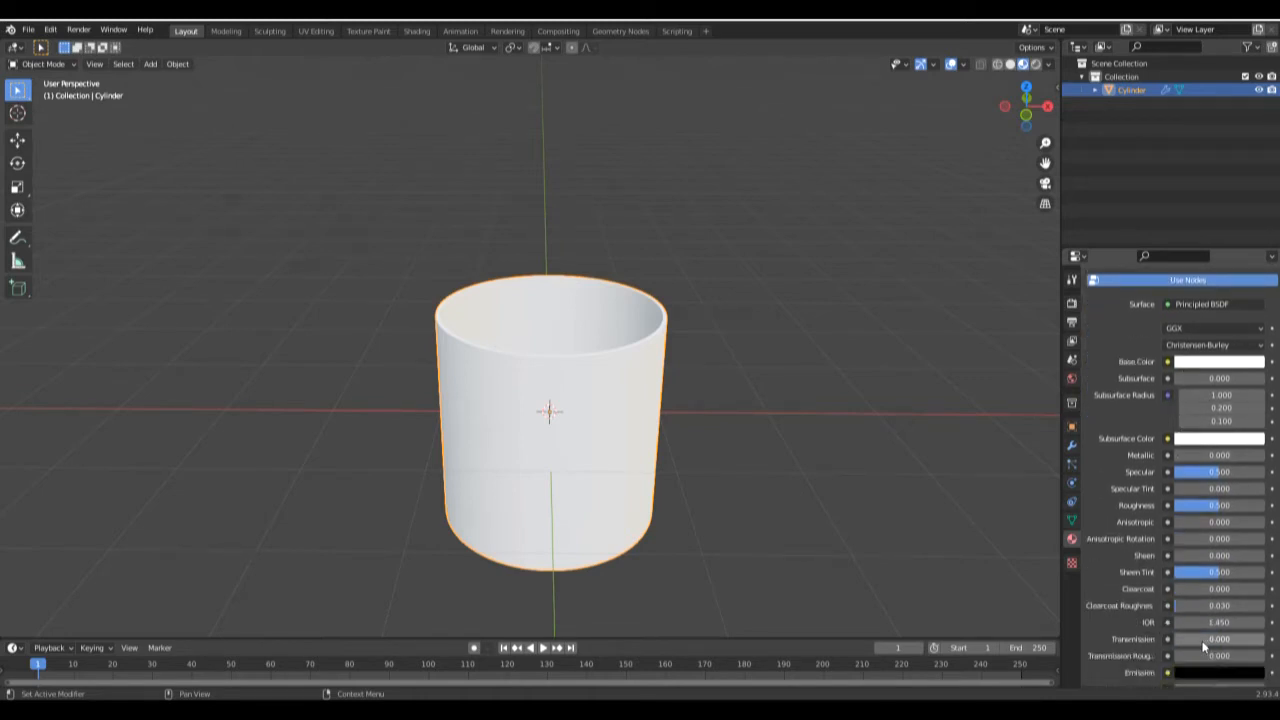
drag(1188, 648, 1266, 646)
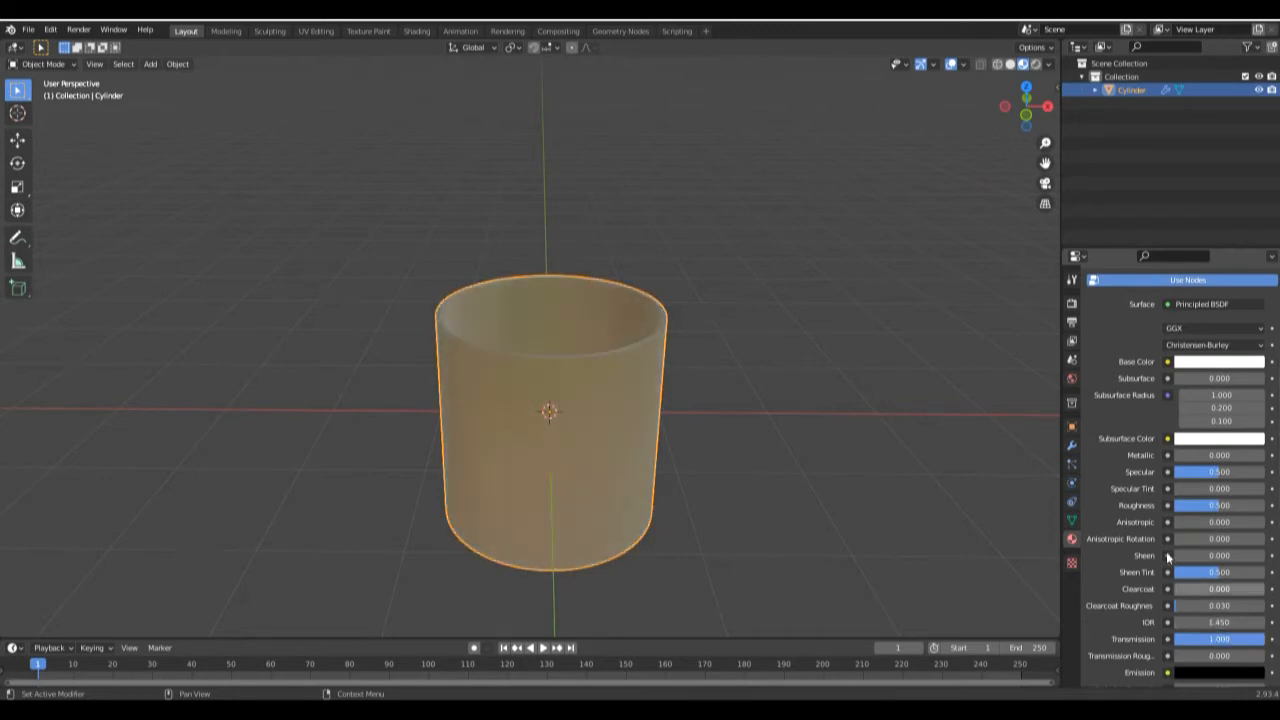
drag(1216, 506, 1168, 506)
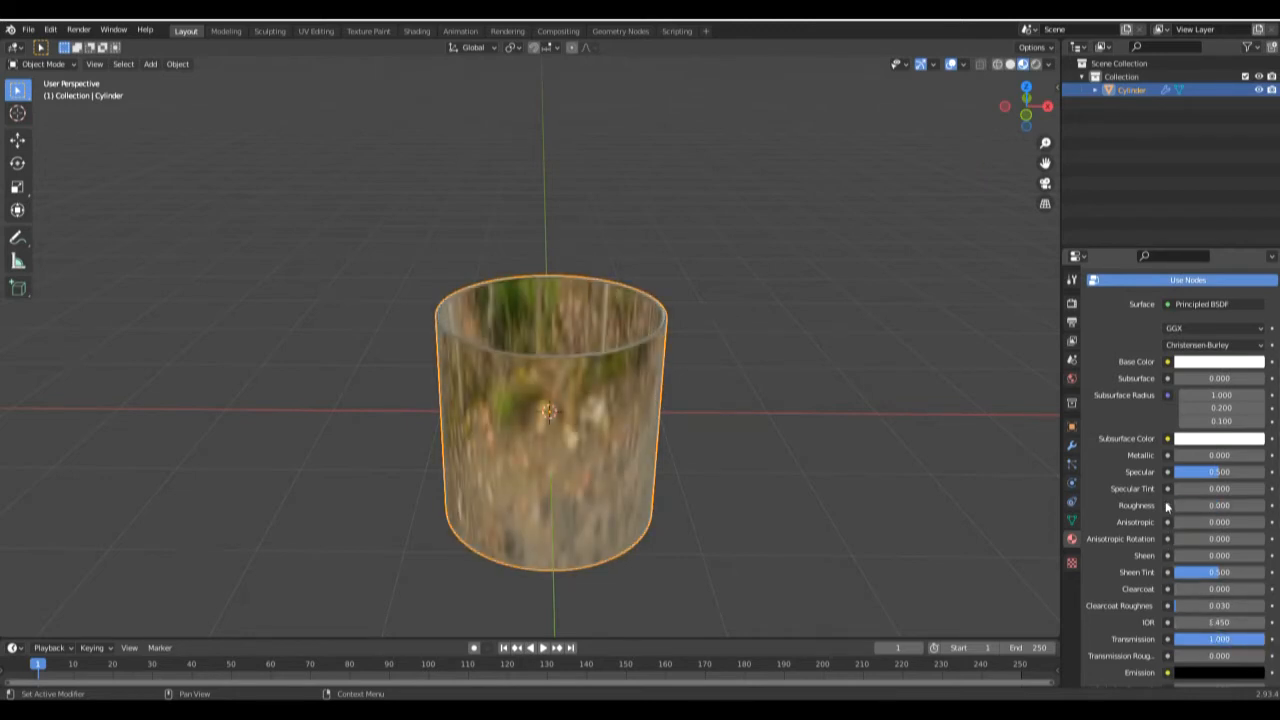
Set the render engine to Cycles and its device to GPU Compute
mouse_move(886, 392)
middle_down()
mouse_move(877, 430)
mouse_move(866, 428)
middle_up()
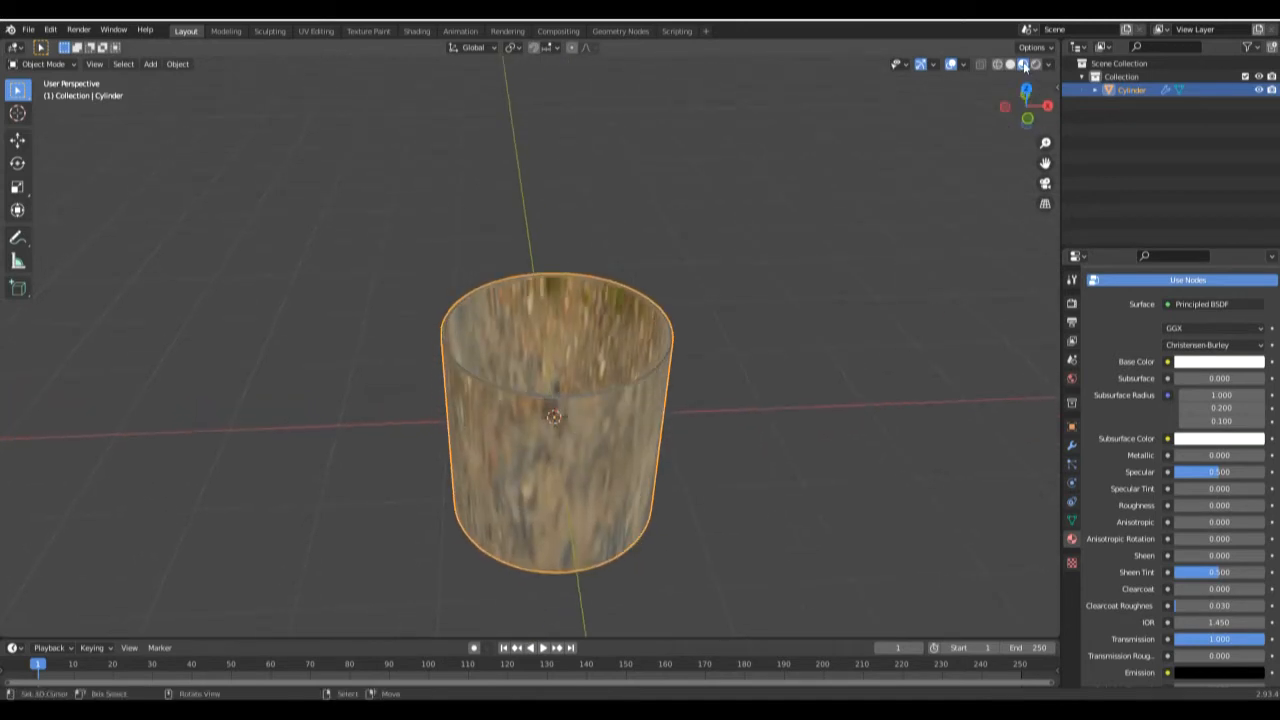
click(1071, 302)
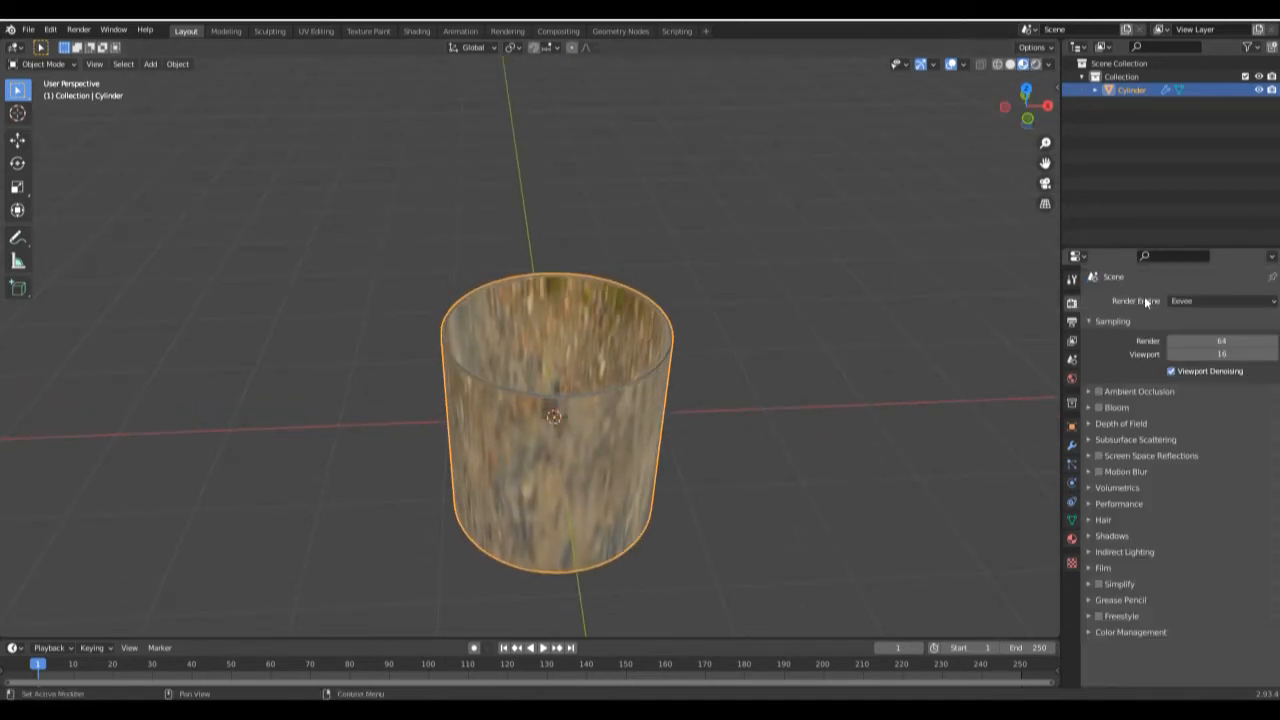
click(1218, 300)
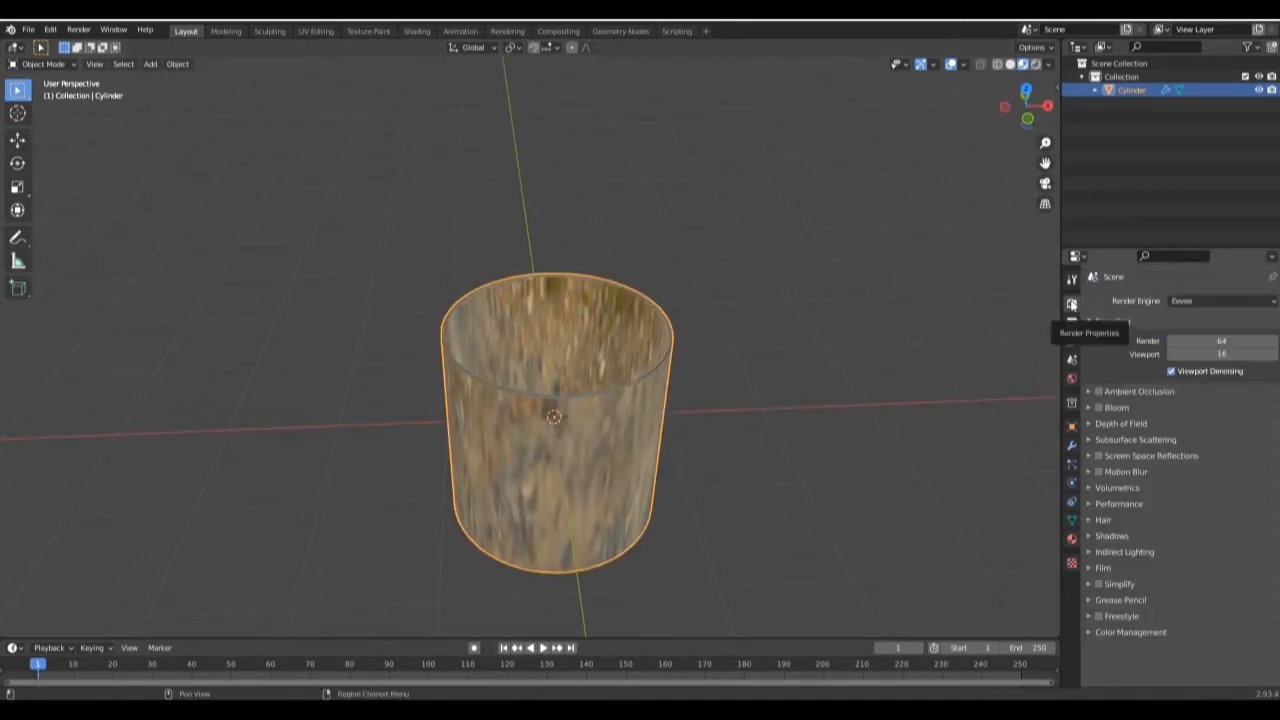
click(1205, 300)
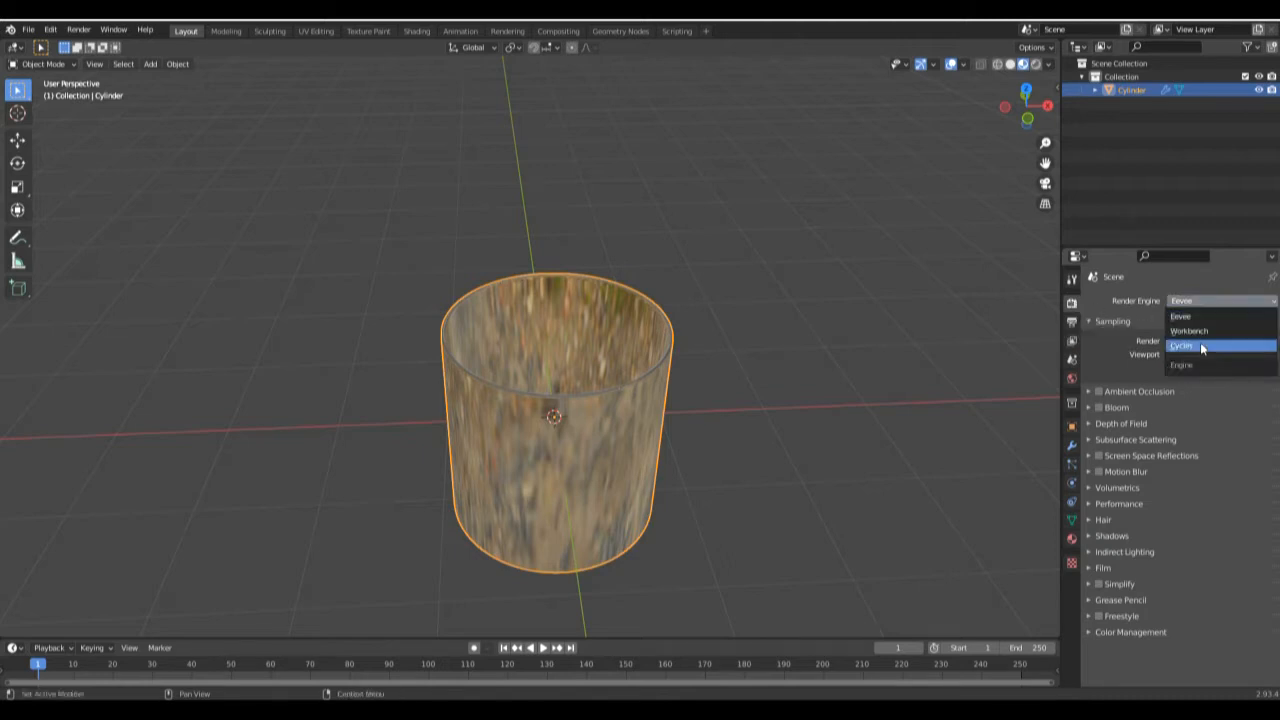
click(1203, 345)
click(1205, 334)
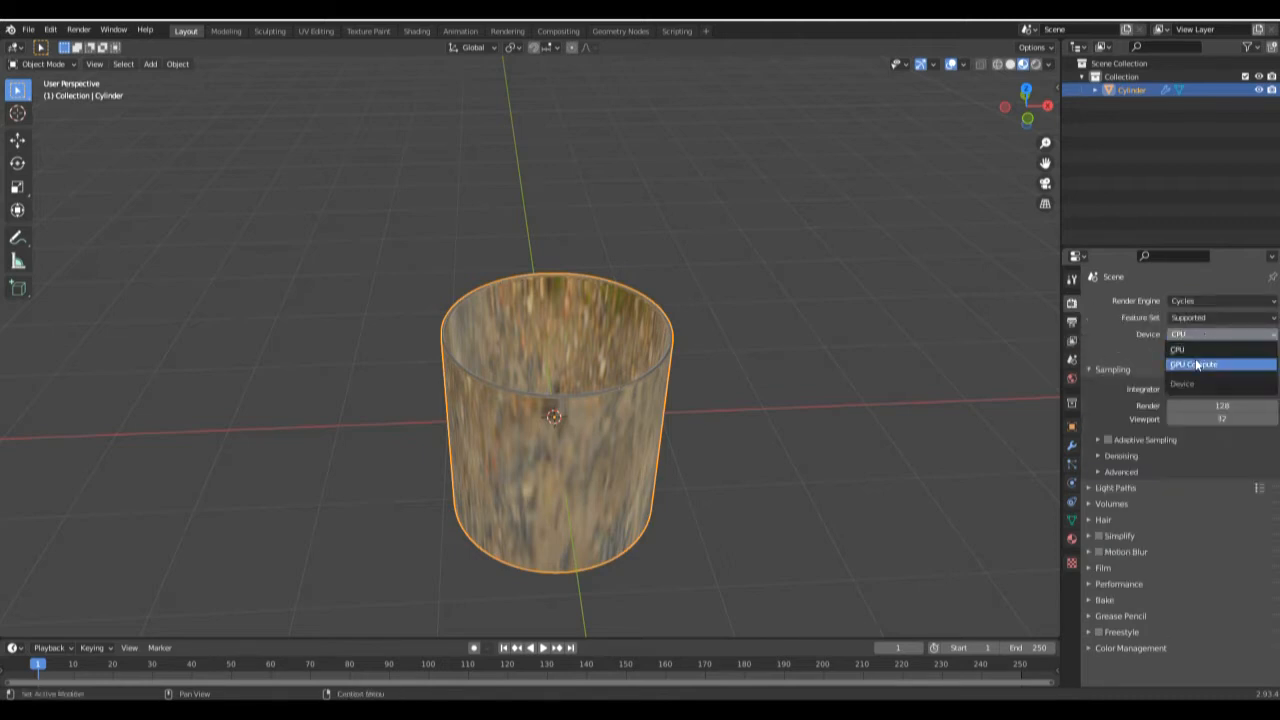
click(1212, 362)
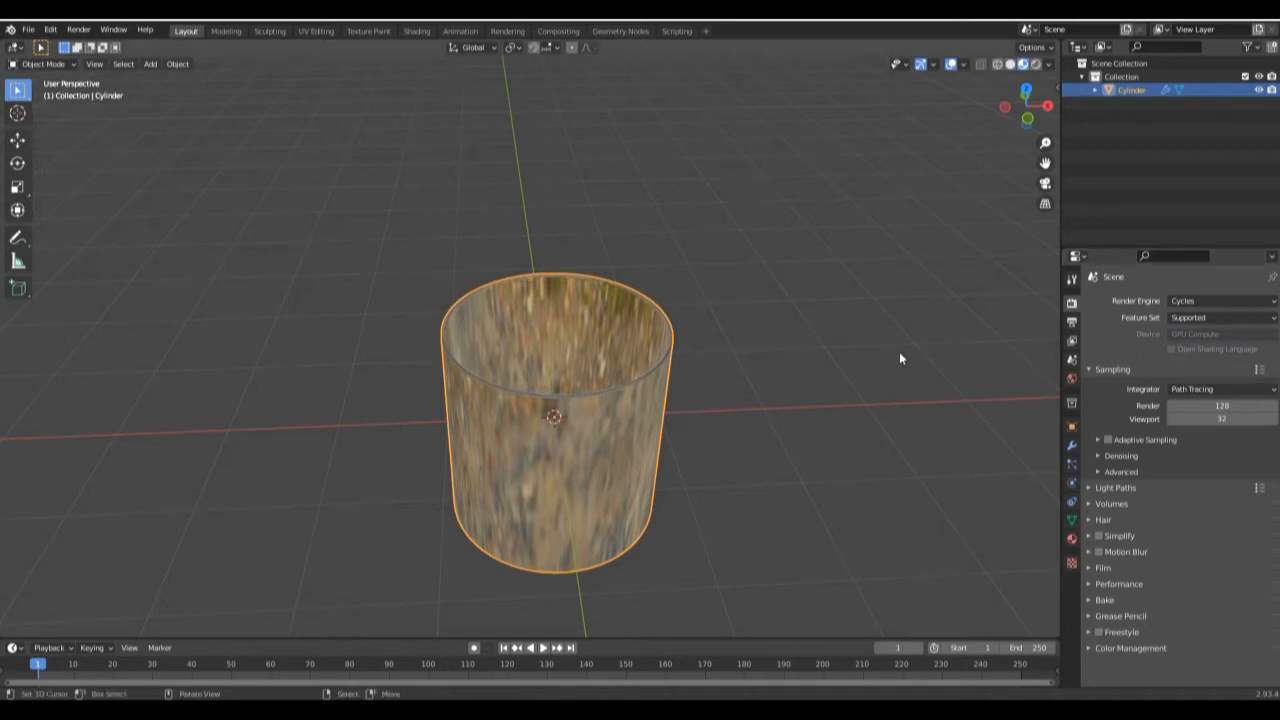
Switch the viewport to Rendered shading and inspect the glass cup from several angles
middle_drag(900, 357, 790, 375)
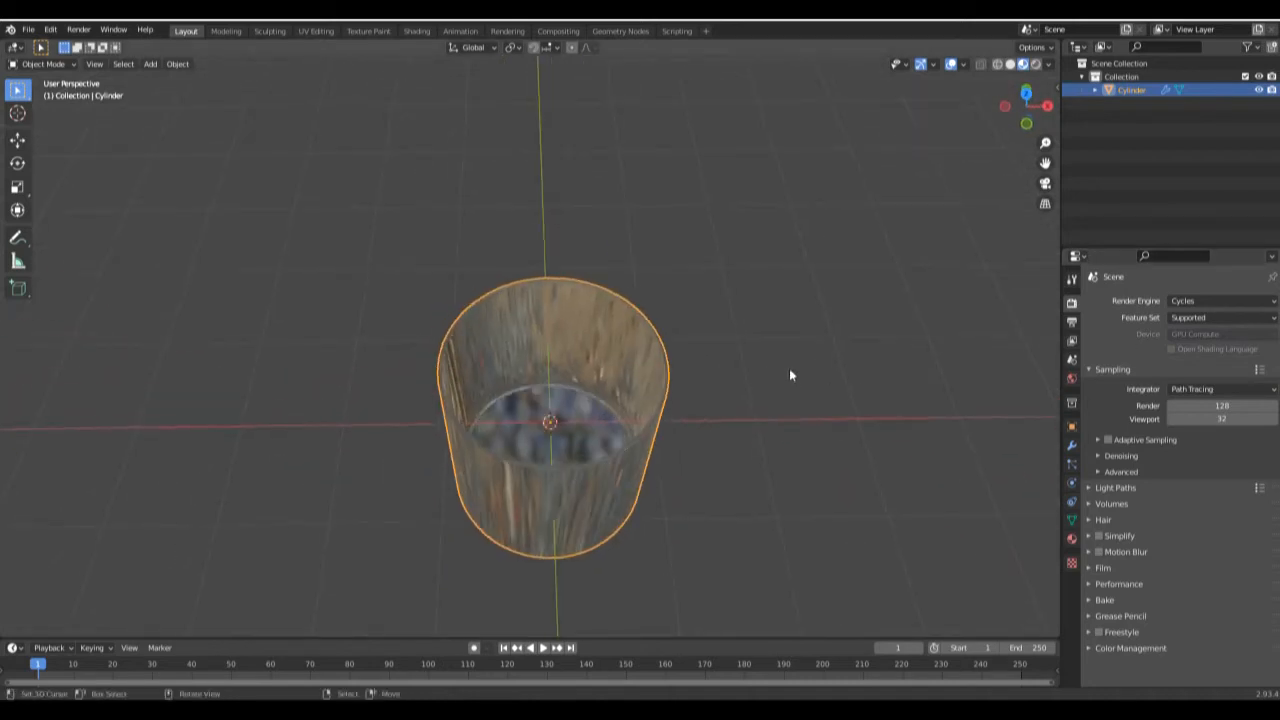
click(1011, 64)
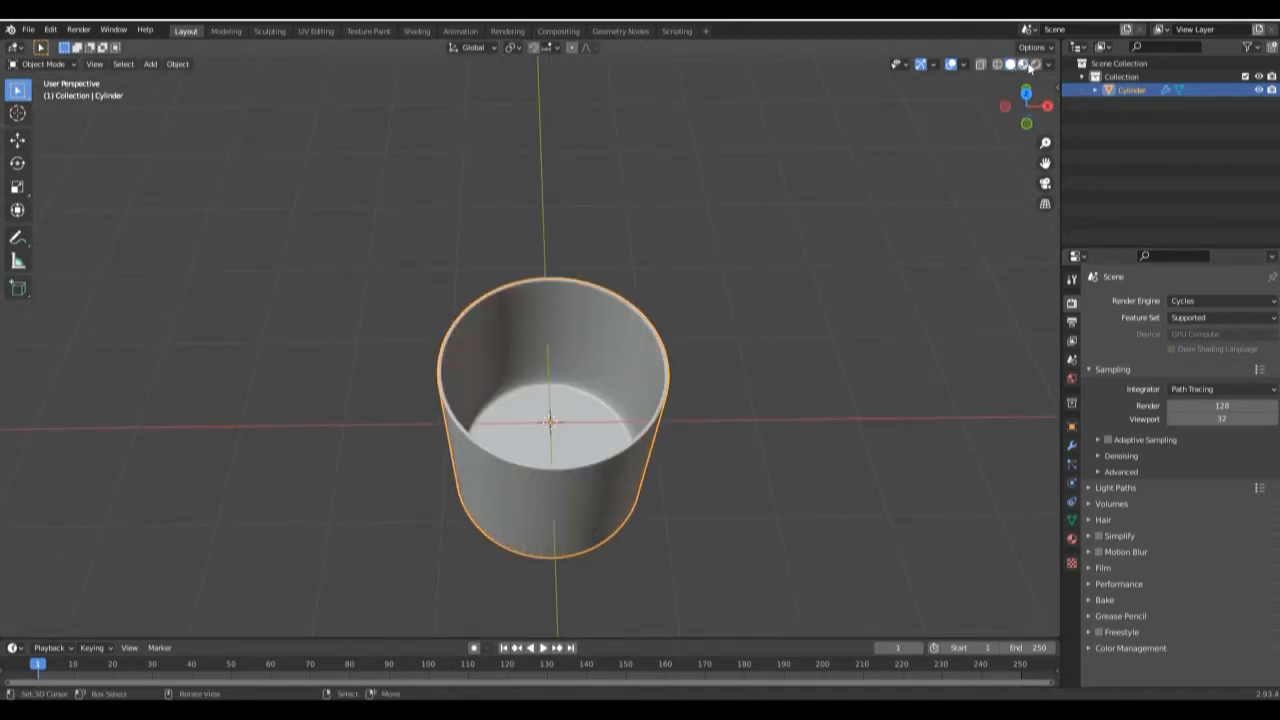
click(1035, 64)
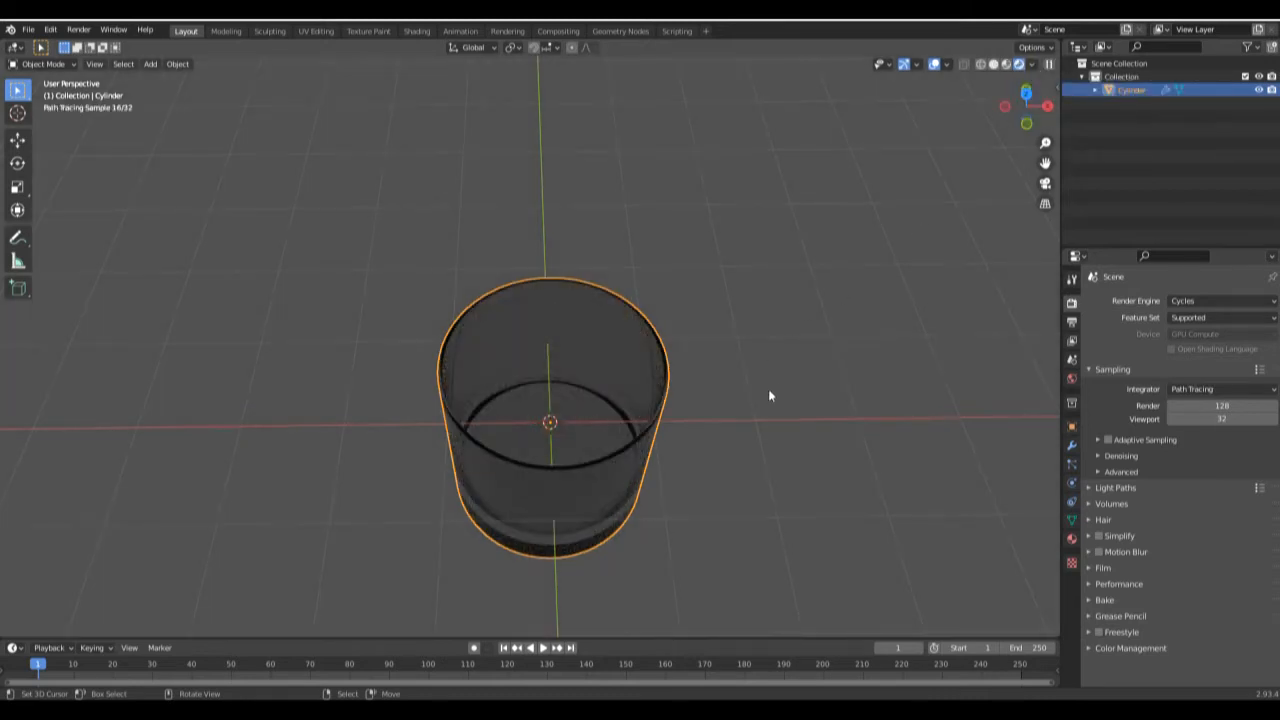
mouse_move(768, 394)
middle_down()
mouse_move(788, 320)
mouse_move(782, 392)
middle_up()
middle_drag(657, 386, 695, 446)
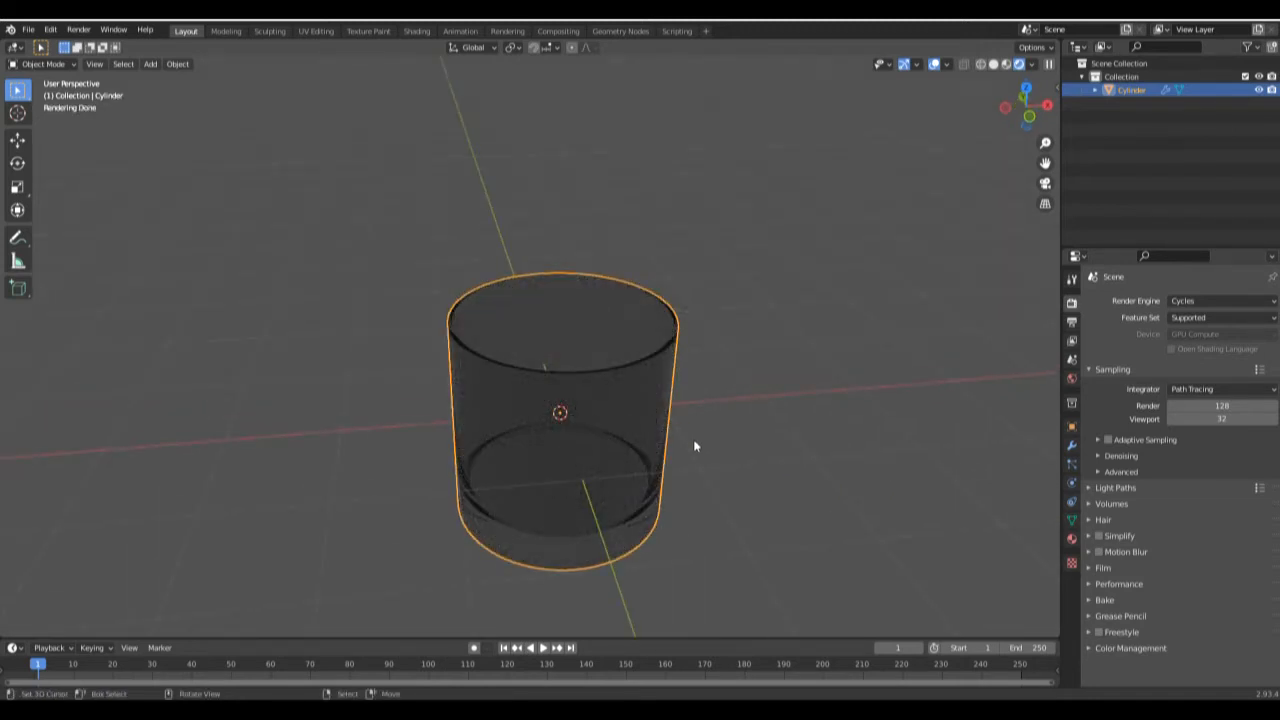
Add a plane mesh and scale it by 20 to make a large ground surface
key(shift+a)
mouse_move(699, 437)
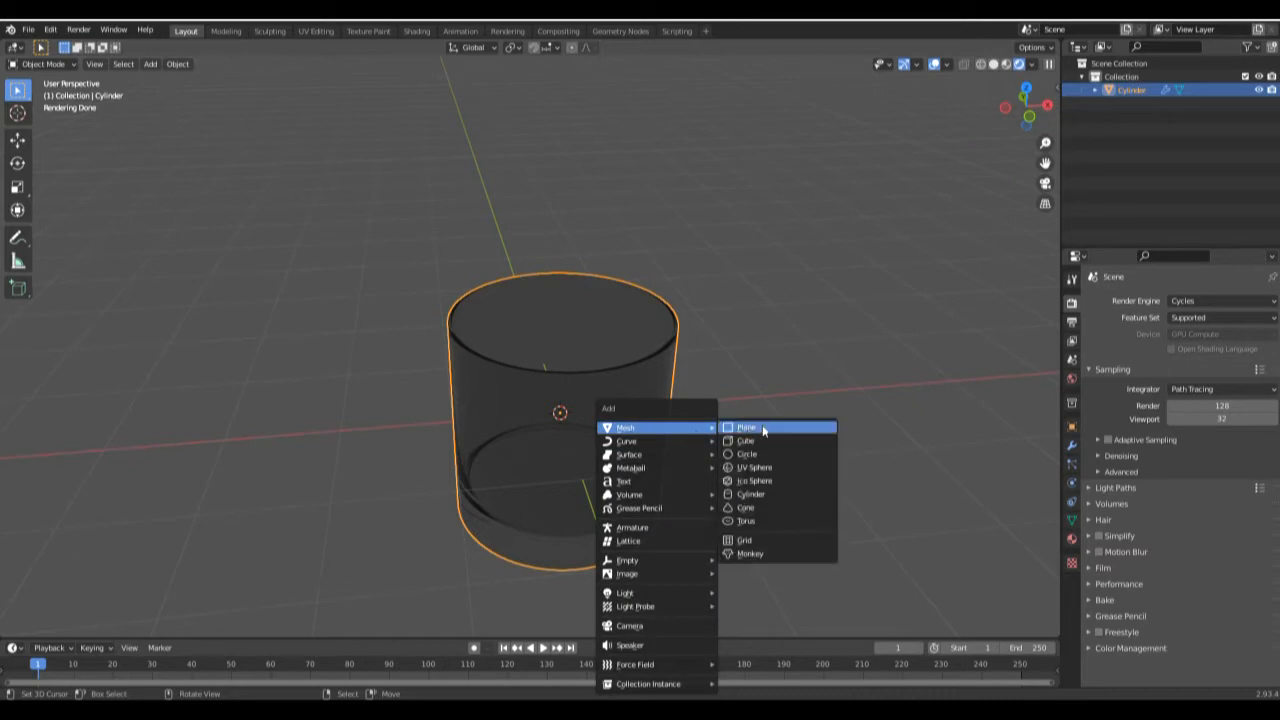
click(762, 425)
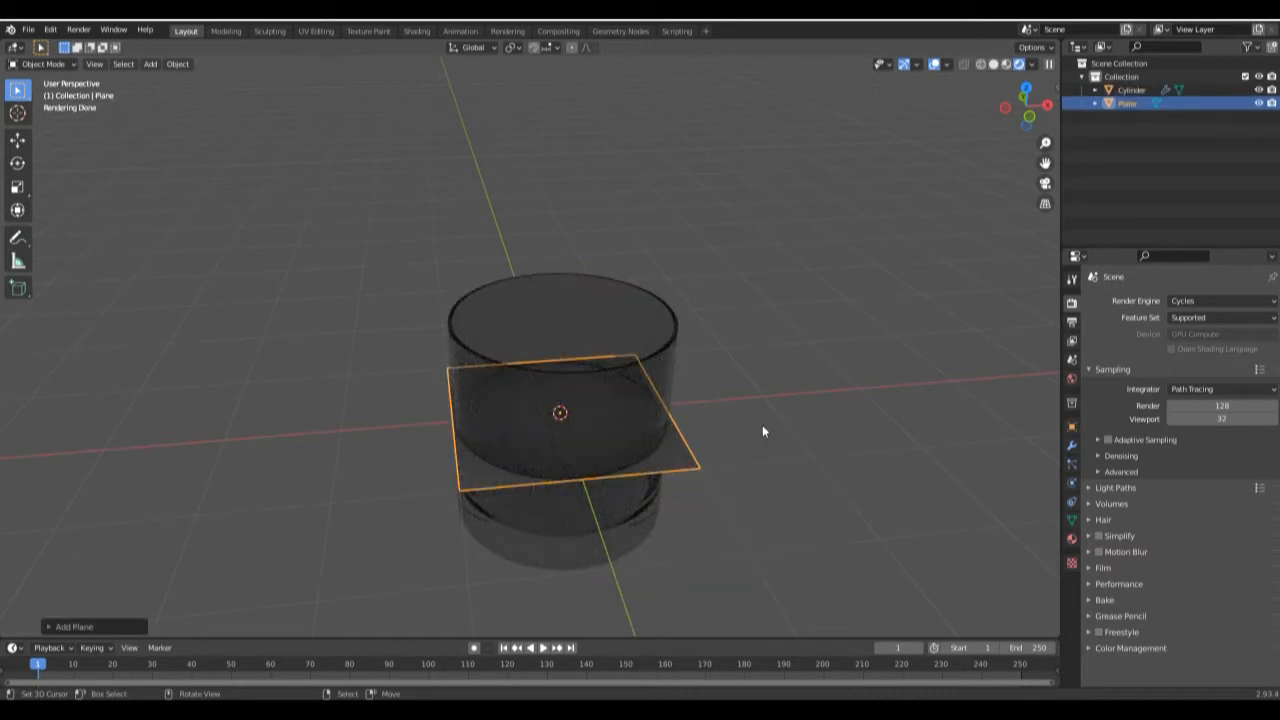
text(s20)
key(Return)
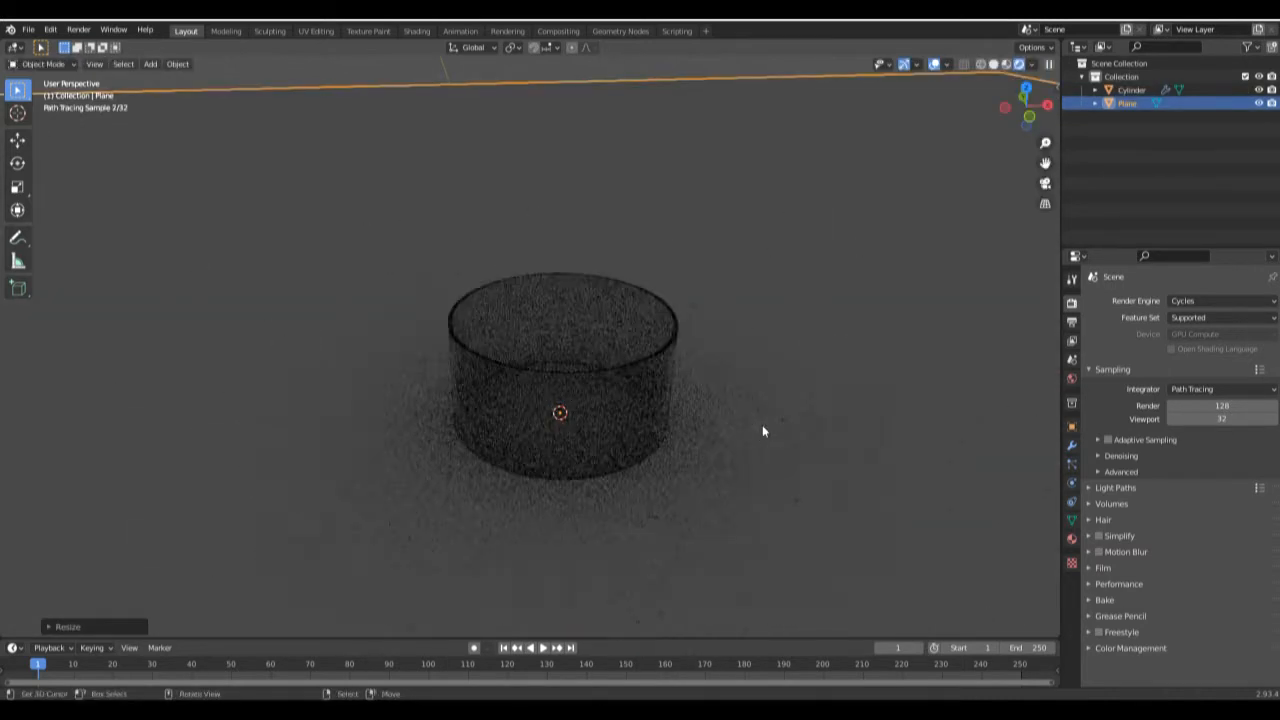
Move the ground plane down along Z to the base of the cup
middle_drag(762, 424, 764, 343)
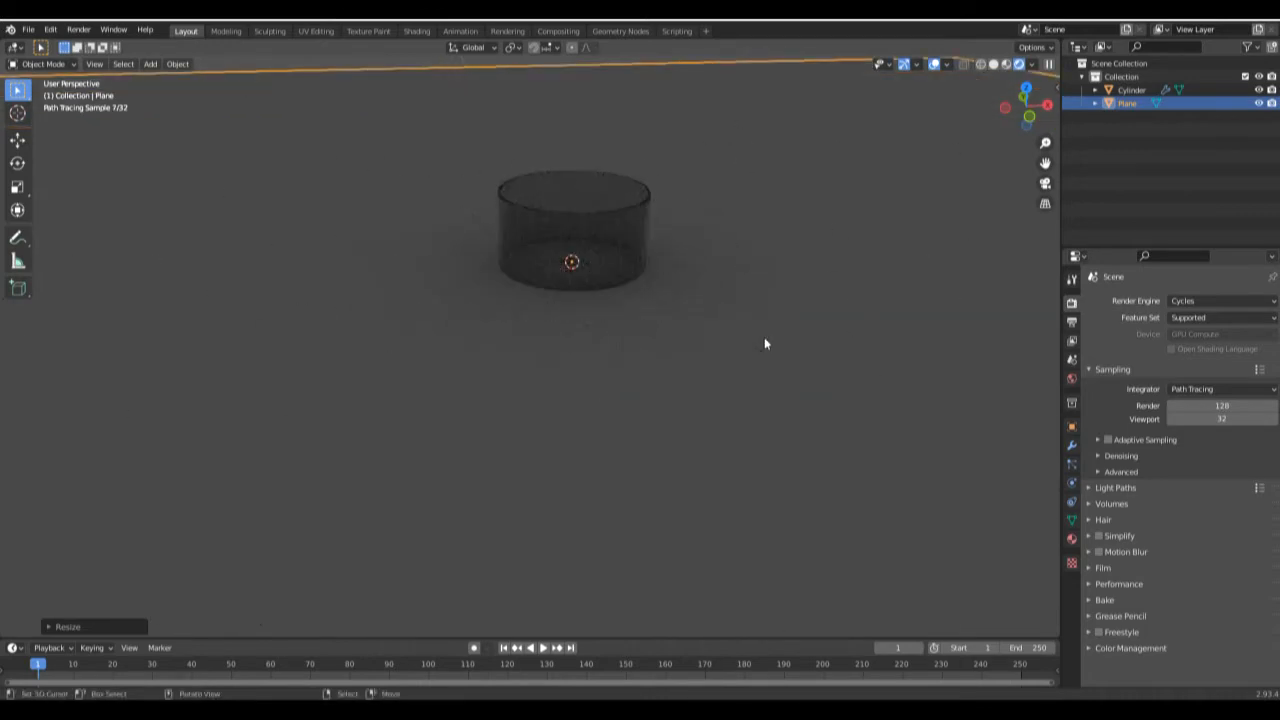
key(g)
key(z)
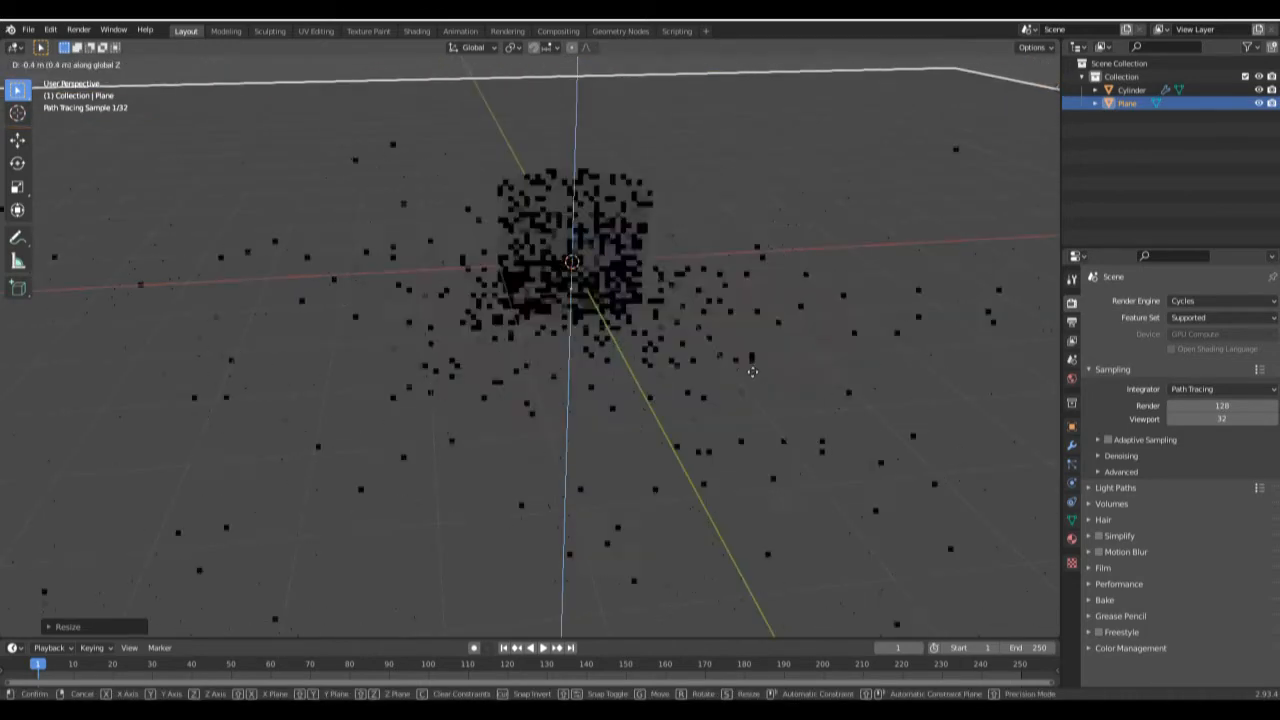
click(749, 411)
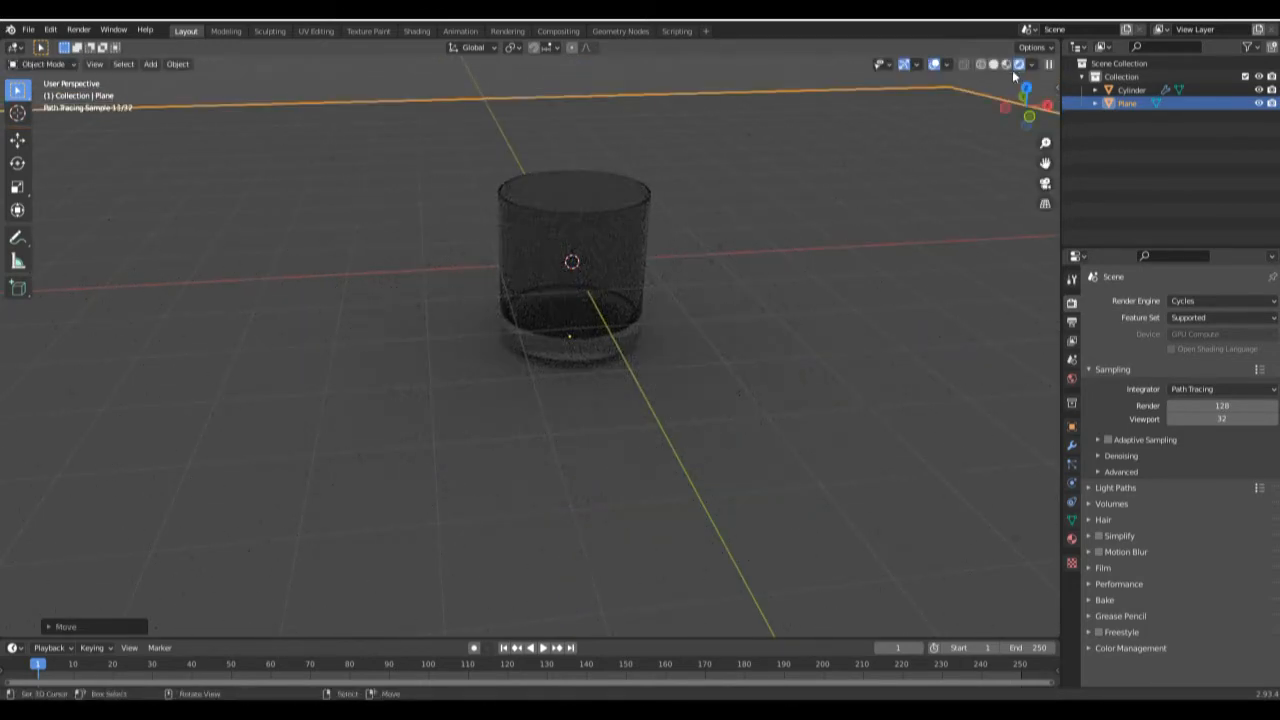
Switch to Material Preview shading, check the plane from below and raise it about 0.14 m along Z to meet the cup's underside
click(1006, 64)
middle_drag(651, 308, 655, 262)
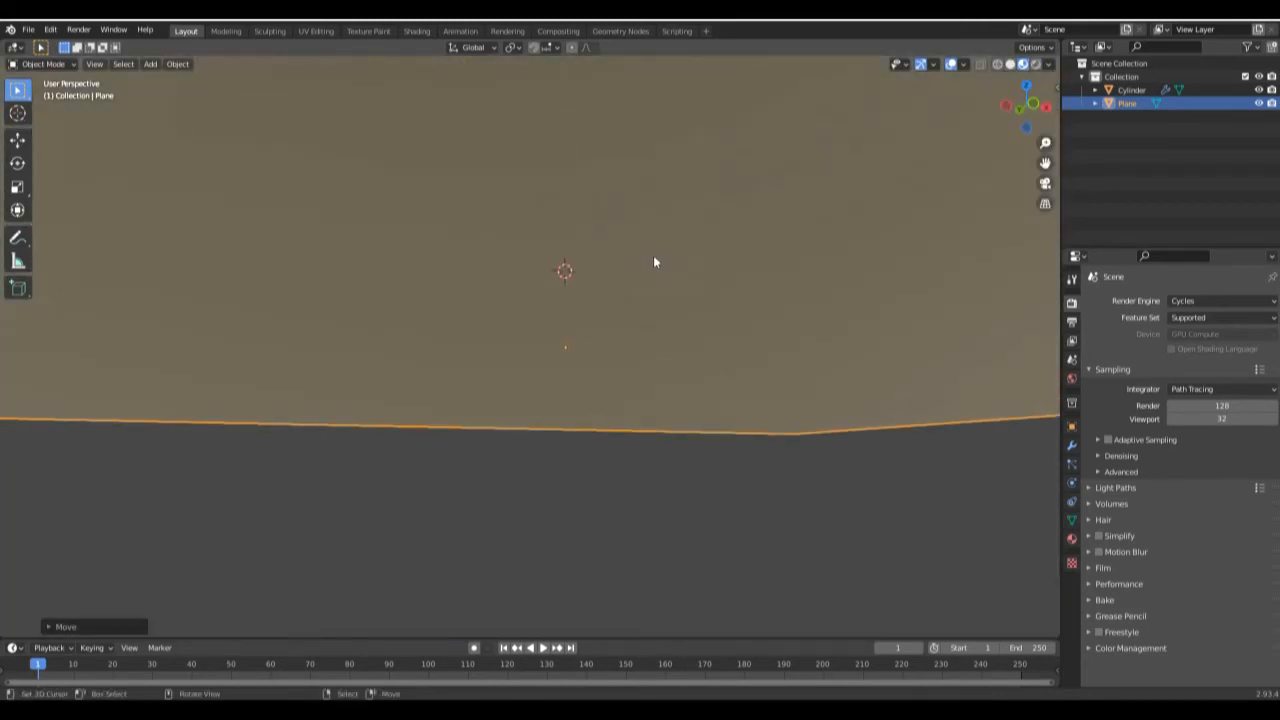
key(g)
key(z)
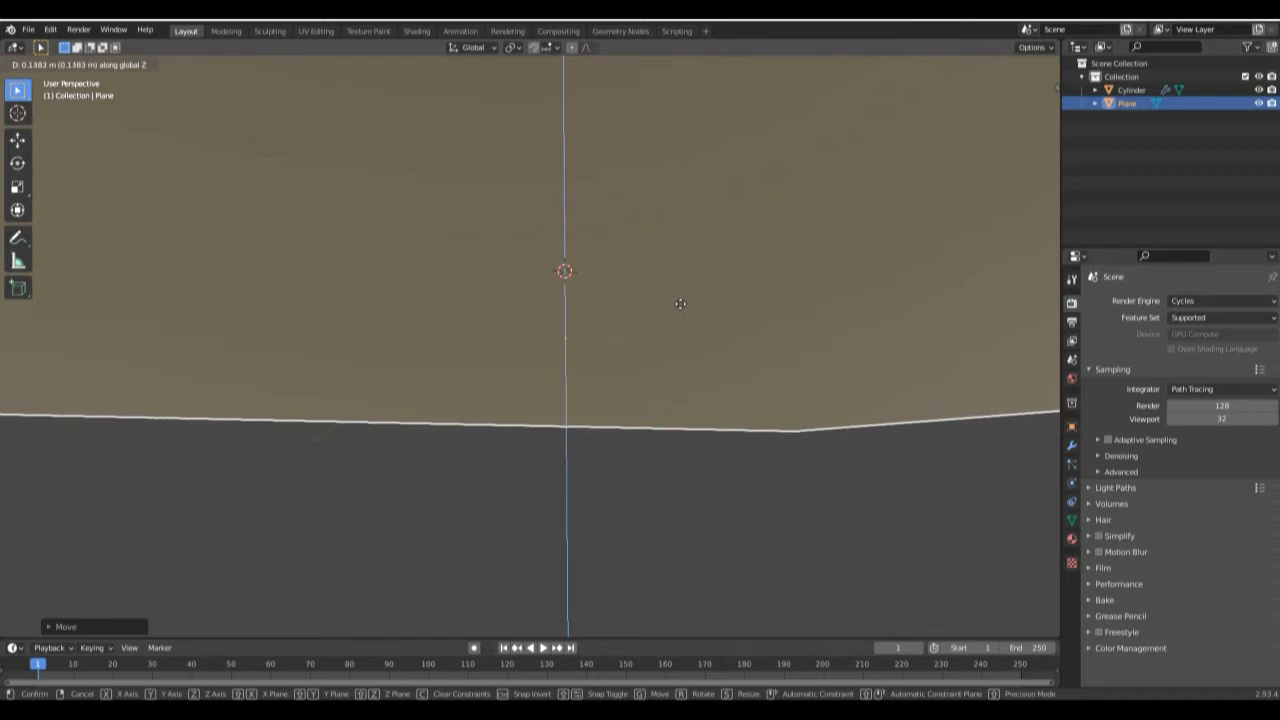
click(680, 303)
middle_drag(680, 303, 678, 345)
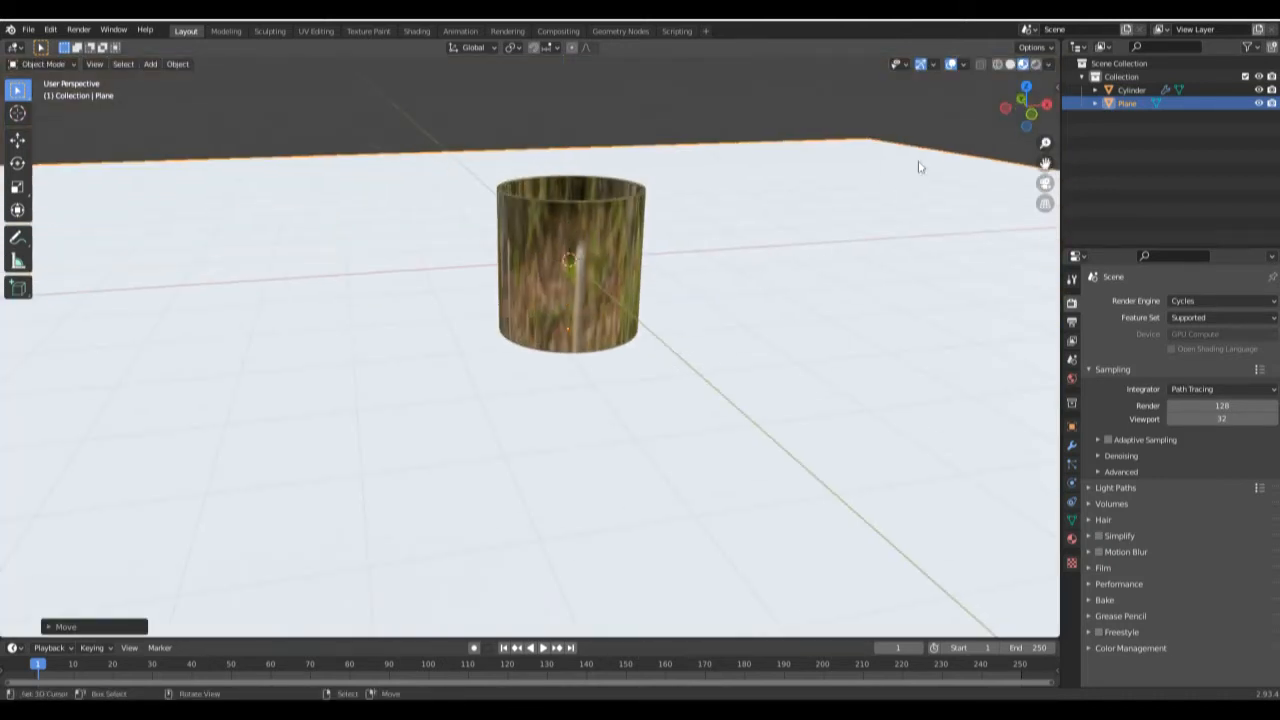
Switch the viewport to Rendered shading and inspect the glass cup standing on the plane
click(1036, 65)
middle_drag(868, 286, 842, 316)
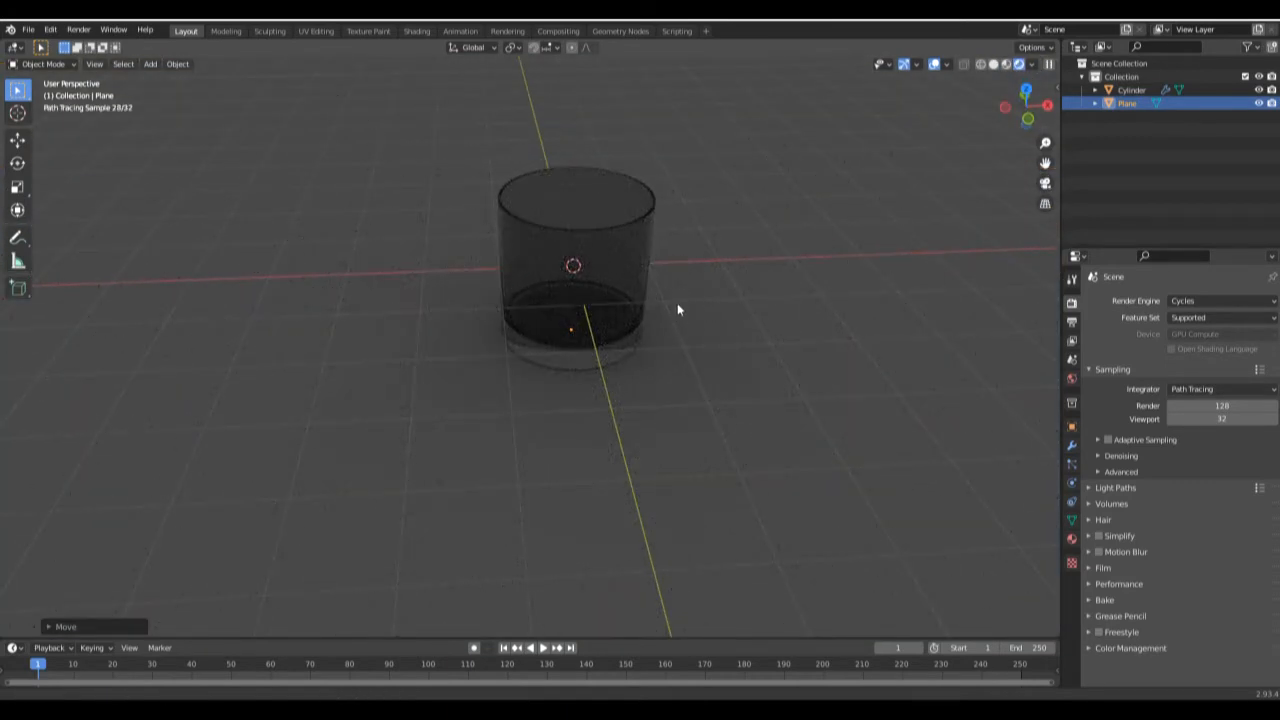
middle_drag(677, 303, 681, 364)
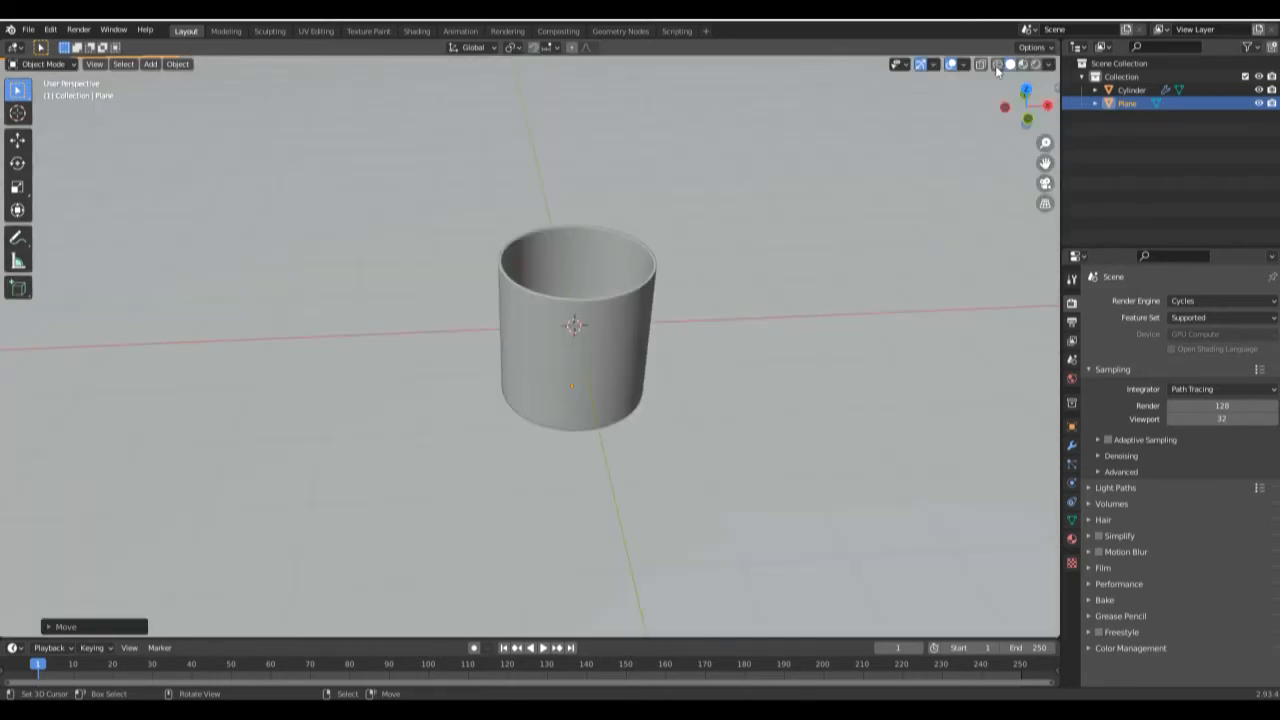
Return to Solid shading, enter Edit Mode on the cup and hide its Subdivision modifier's effect in the viewport
click(994, 64)
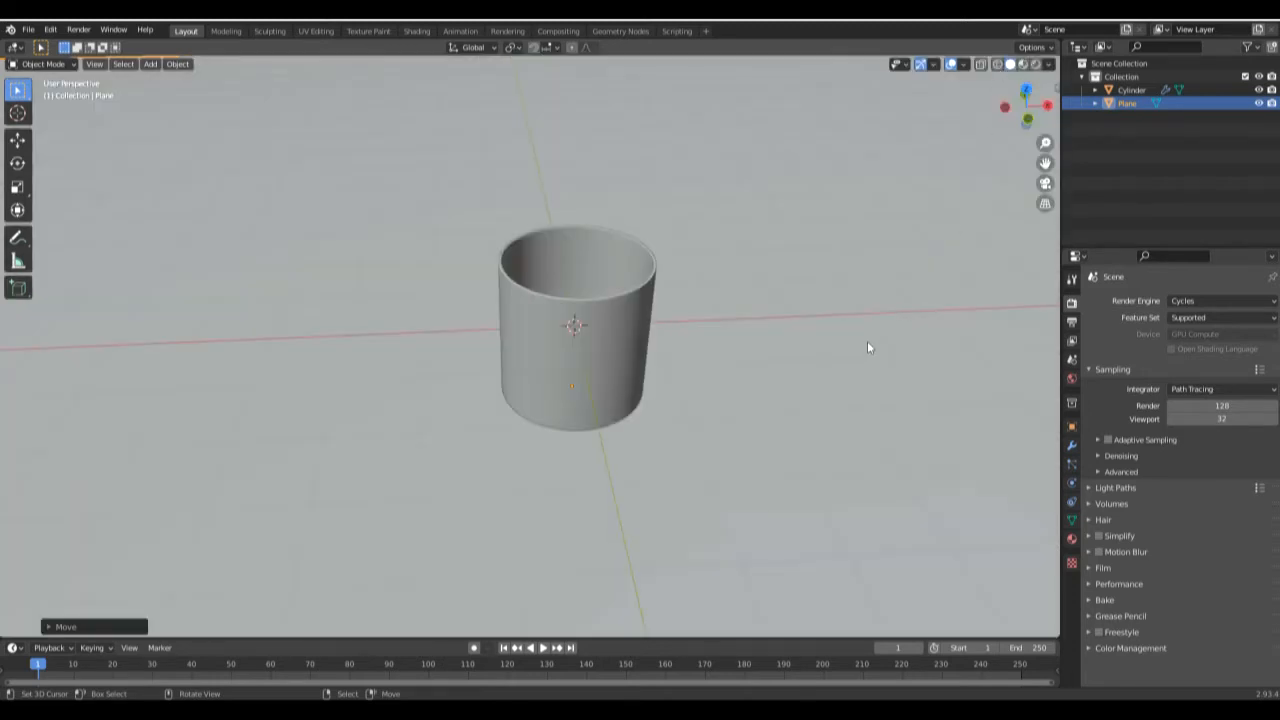
click(640, 335)
key(Tab)
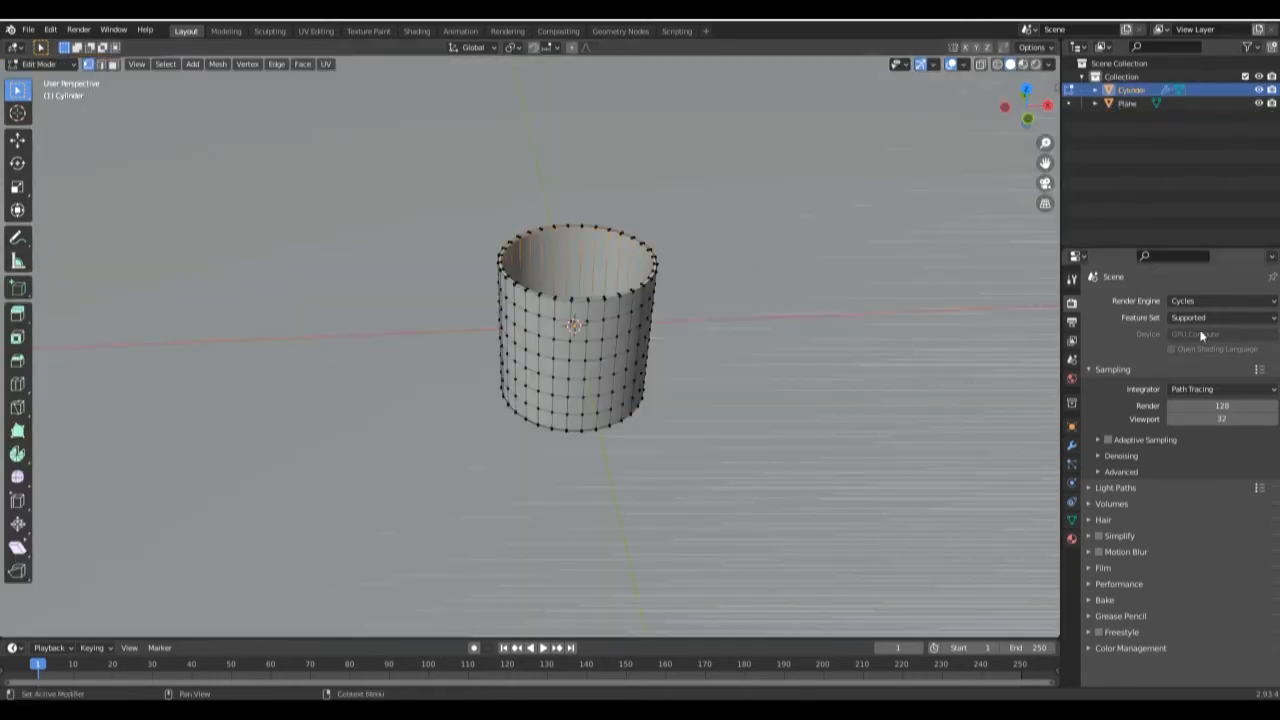
click(1072, 446)
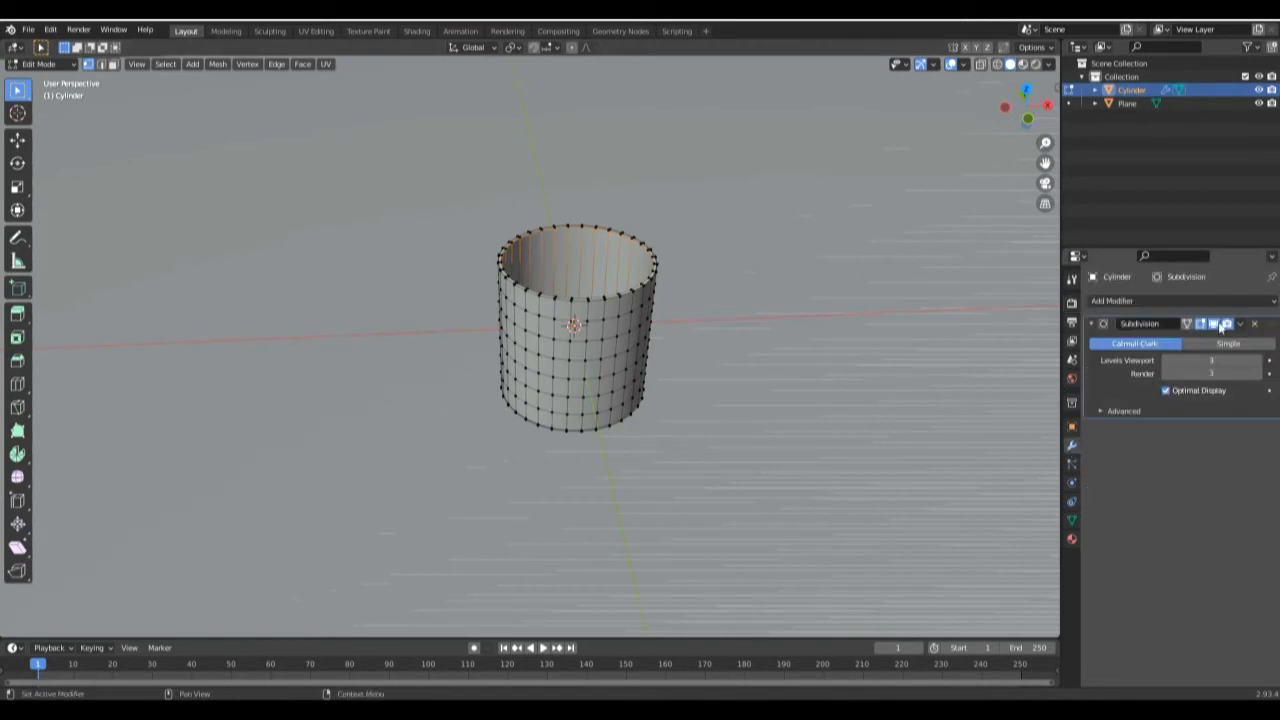
click(1215, 325)
Add a single edge loop around the cup's inner wall, left centred between the rim and the inner bottom
shift+middle_drag(801, 325, 772, 414)
scroll(650, 368, up, 5)
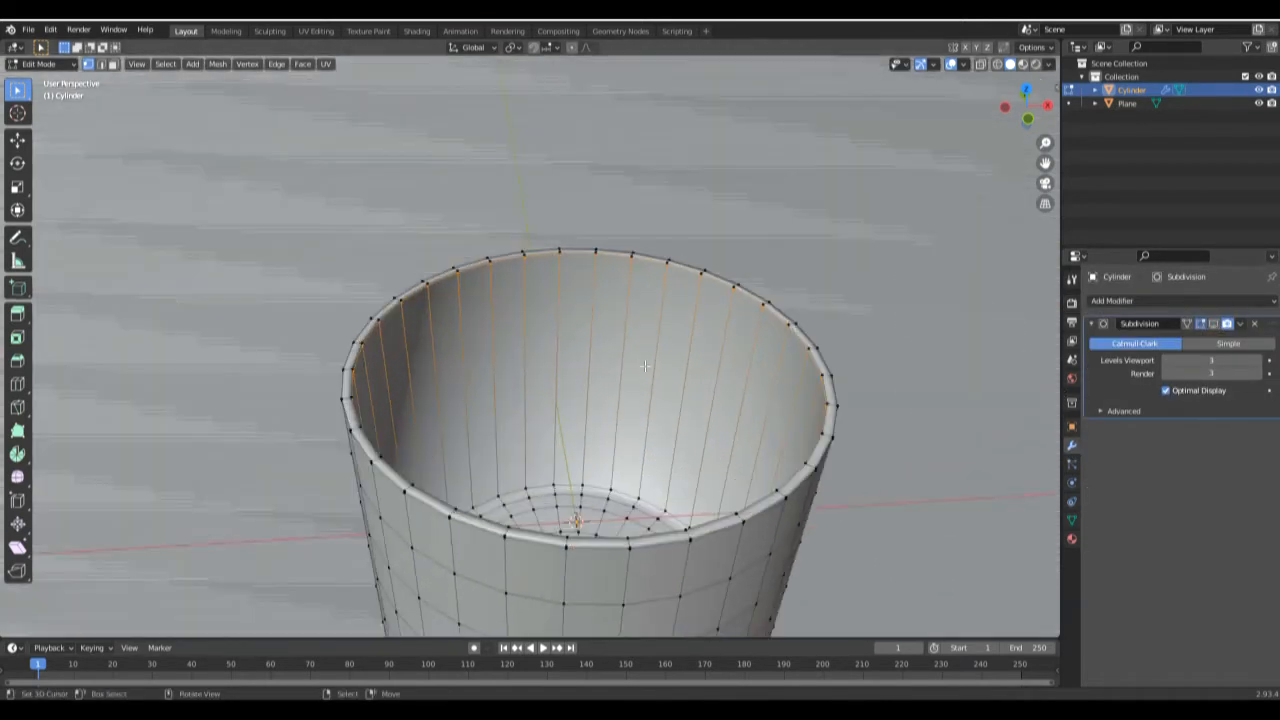
middle_drag(645, 366, 625, 404)
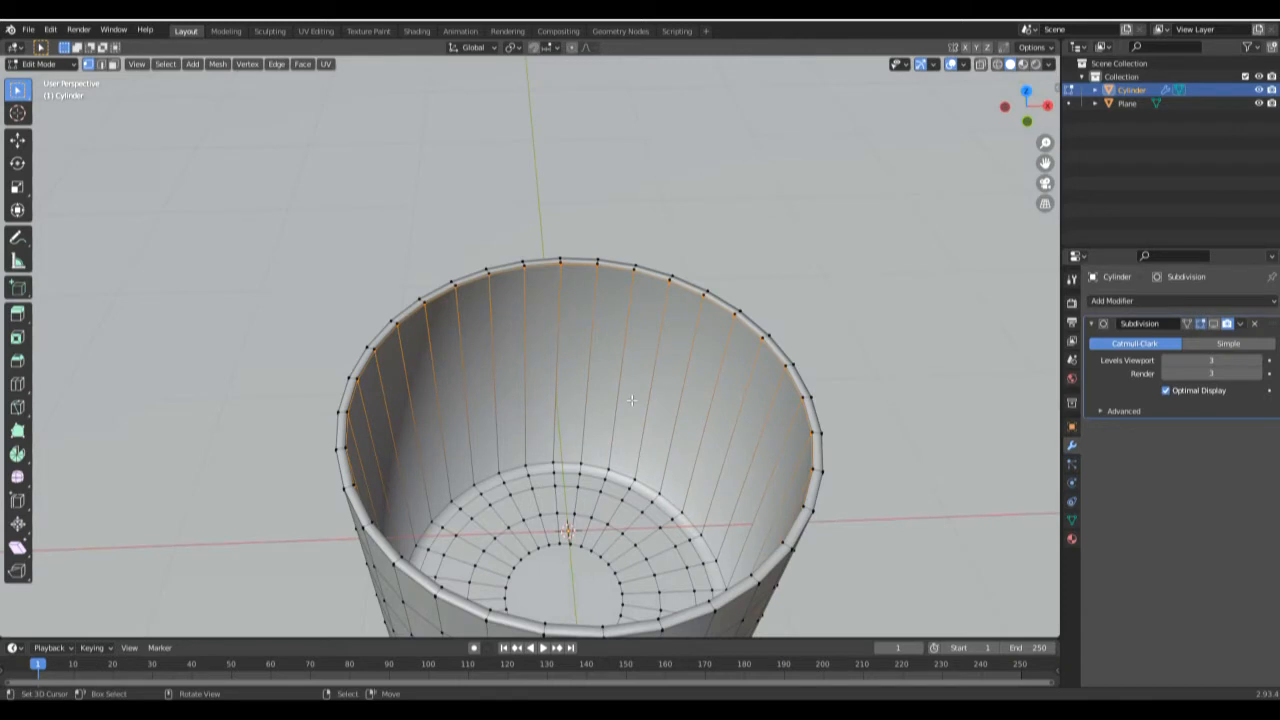
key(ctrl+r)
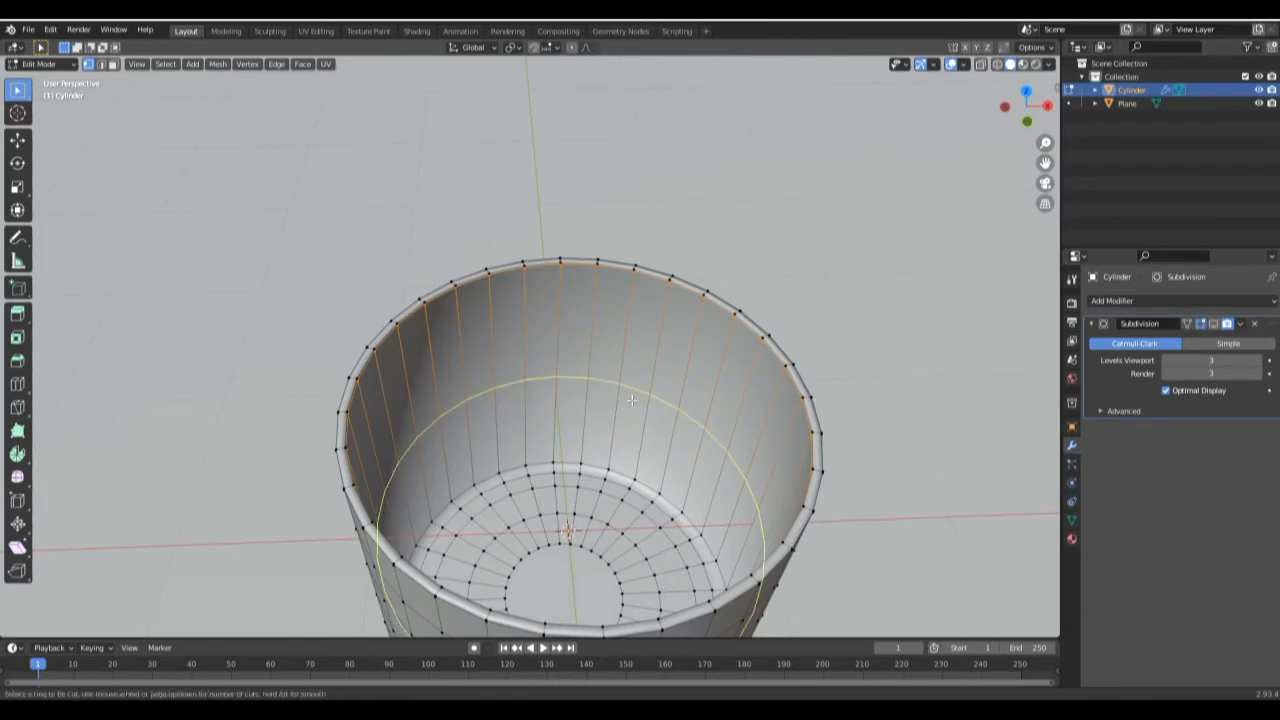
click(631, 400)
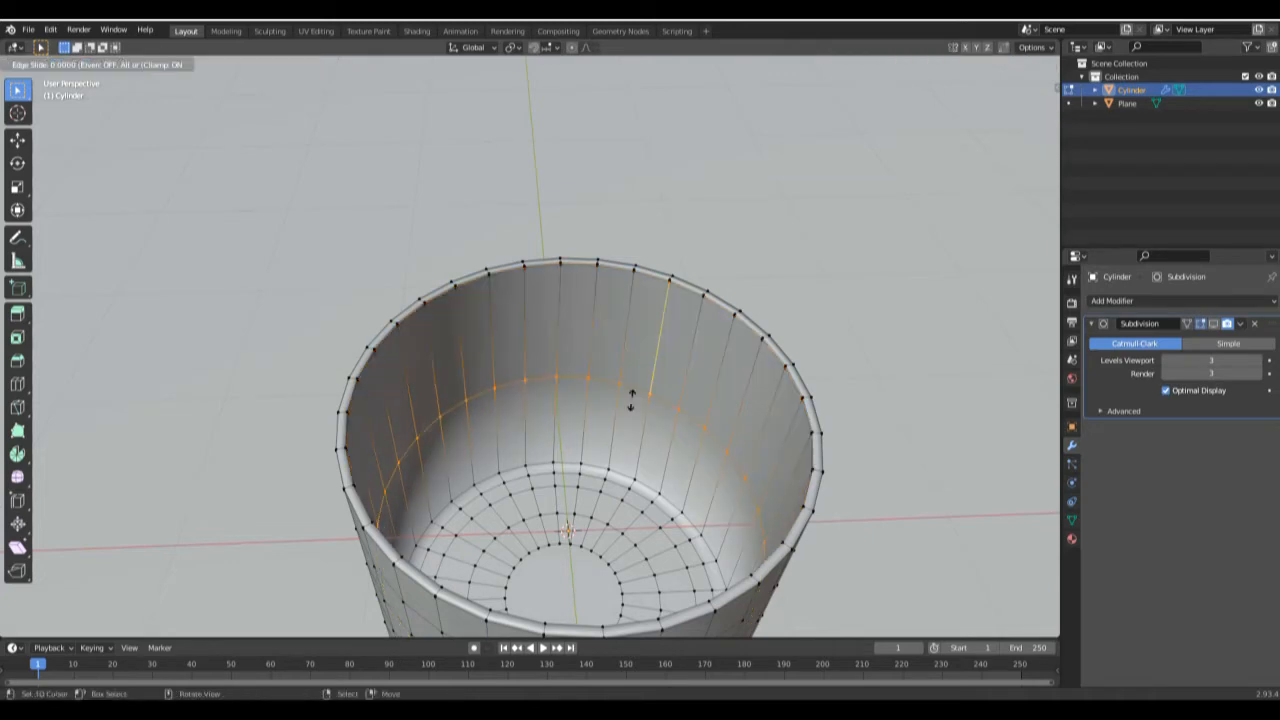
click(631, 400)
Check the new edge loop's height with X-ray from the front and in Material Preview, and return to Solid shading without X-ray
middle_drag(659, 416, 694, 392)
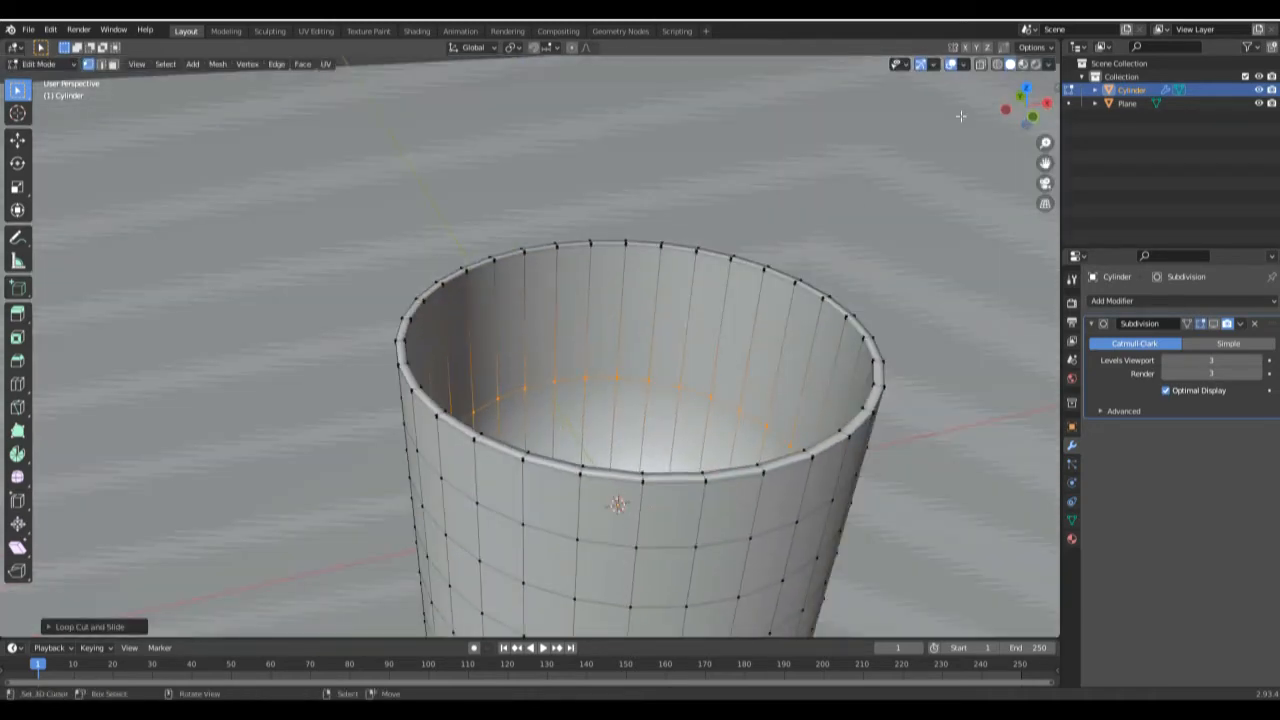
click(980, 64)
key(KP_1)
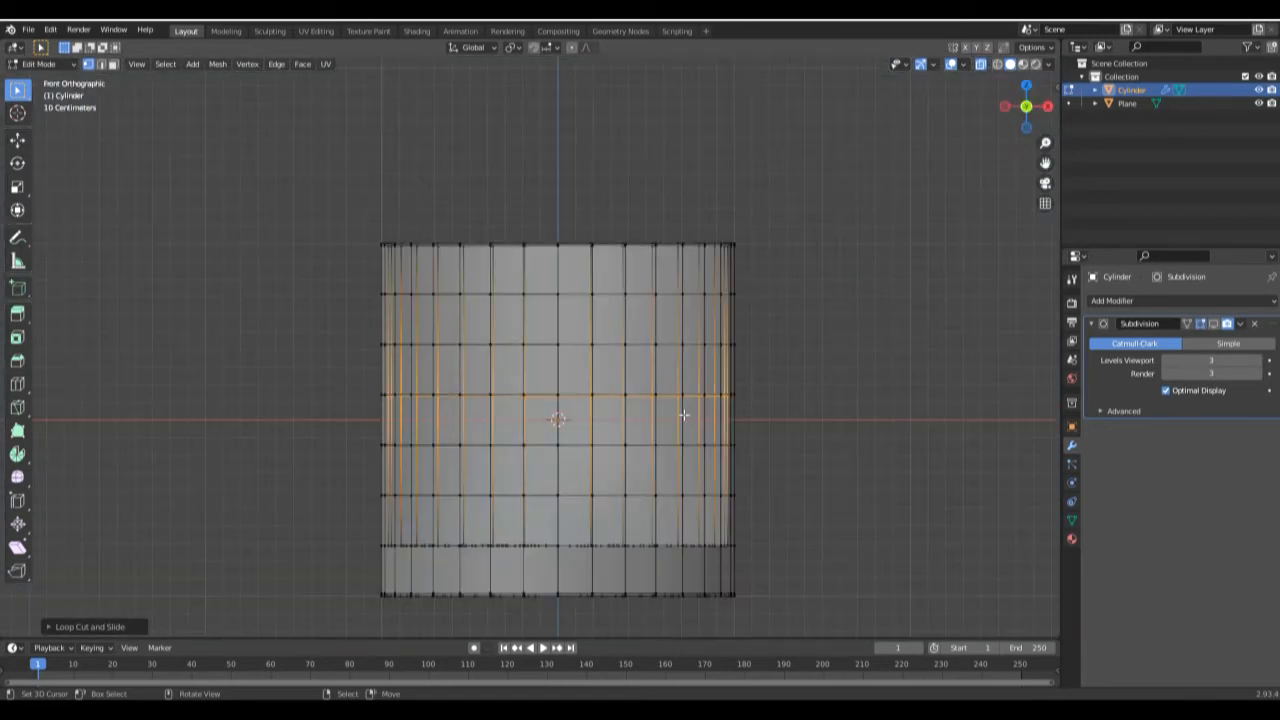
mouse_move(684, 416)
middle_down()
mouse_move(640, 405)
mouse_move(632, 428)
middle_up()
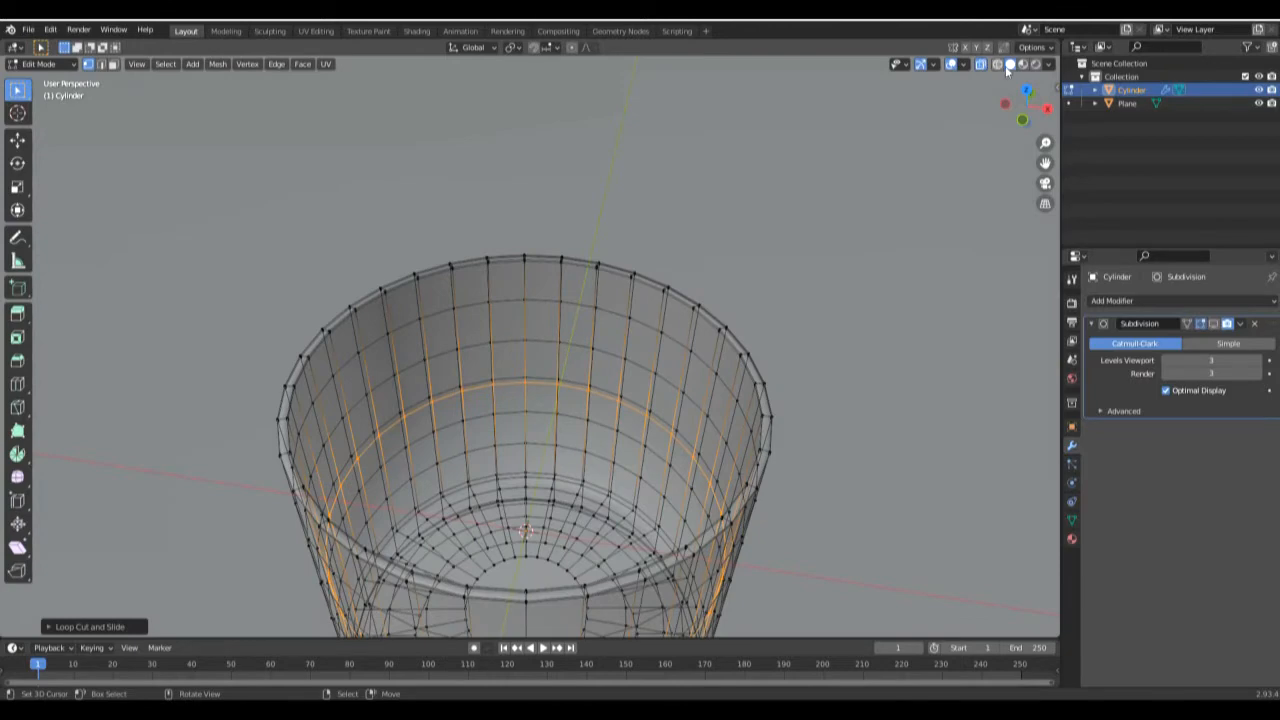
click(1021, 65)
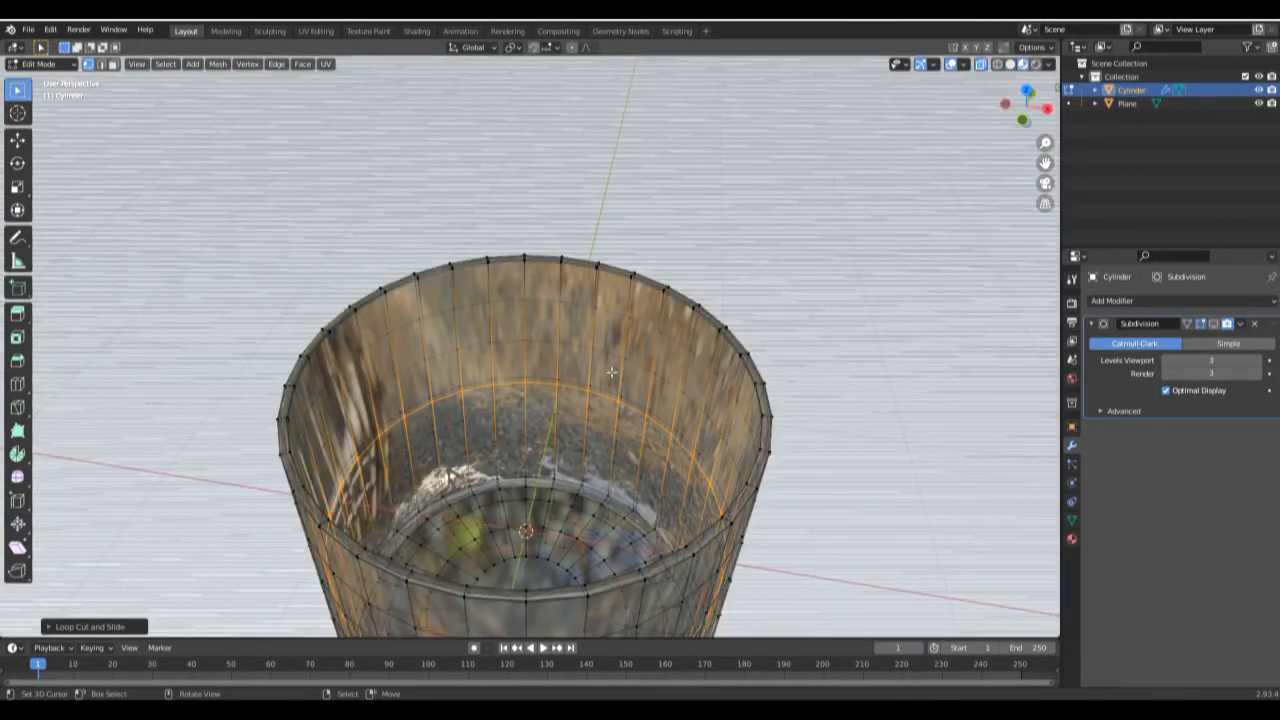
click(1010, 64)
click(981, 66)
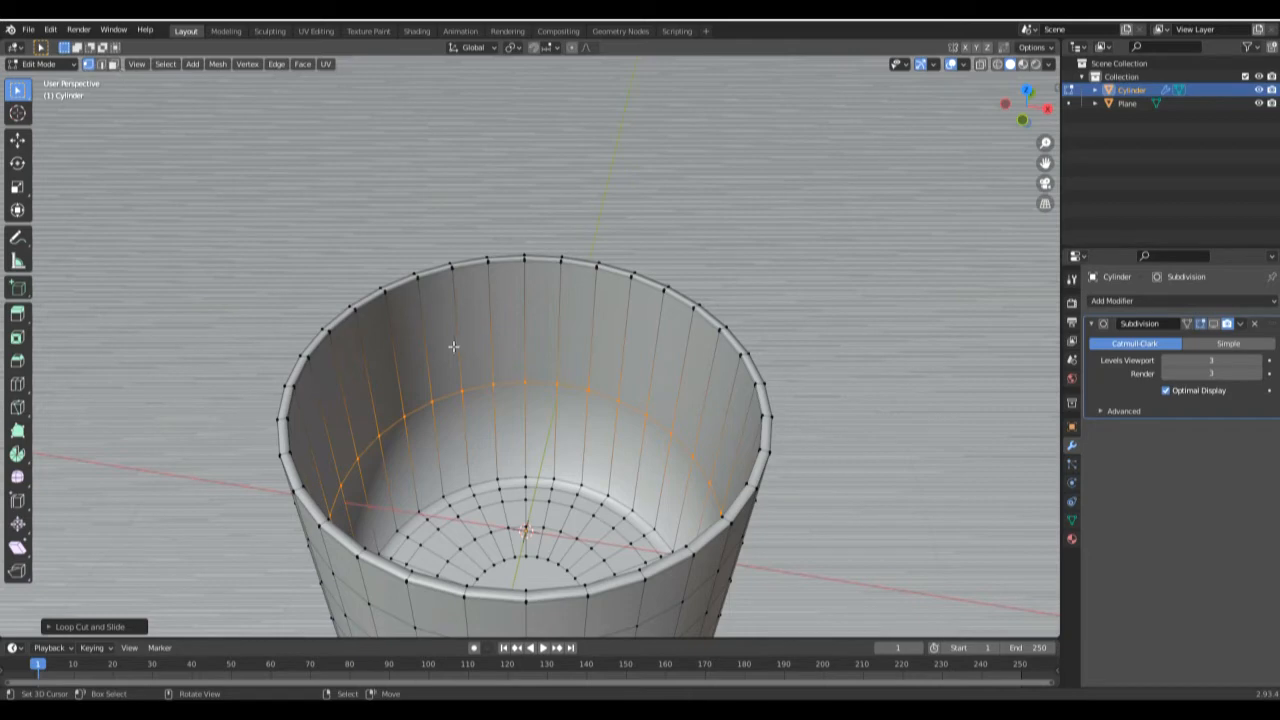
Select all of the cup's inner faces below the new edge loop, including every ring and the centre face of the inner bottom
key(3)
middle_drag(600, 413, 512, 335)
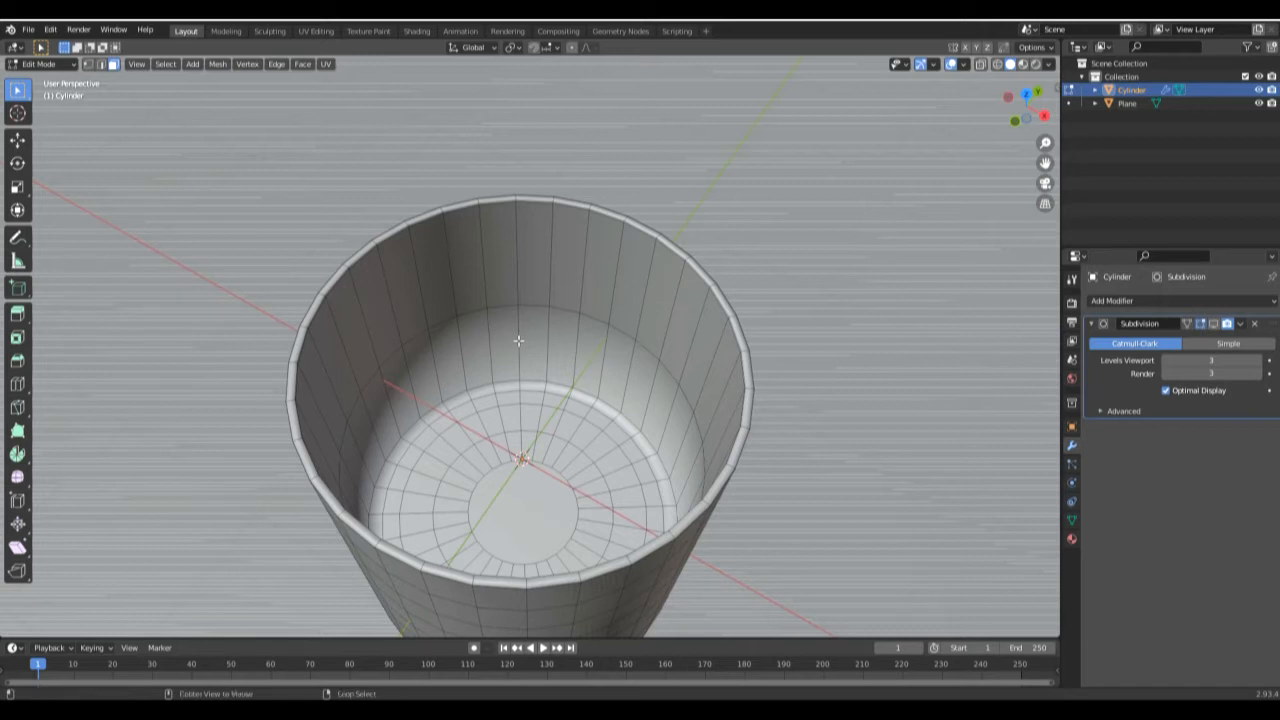
alt+click(518, 341)
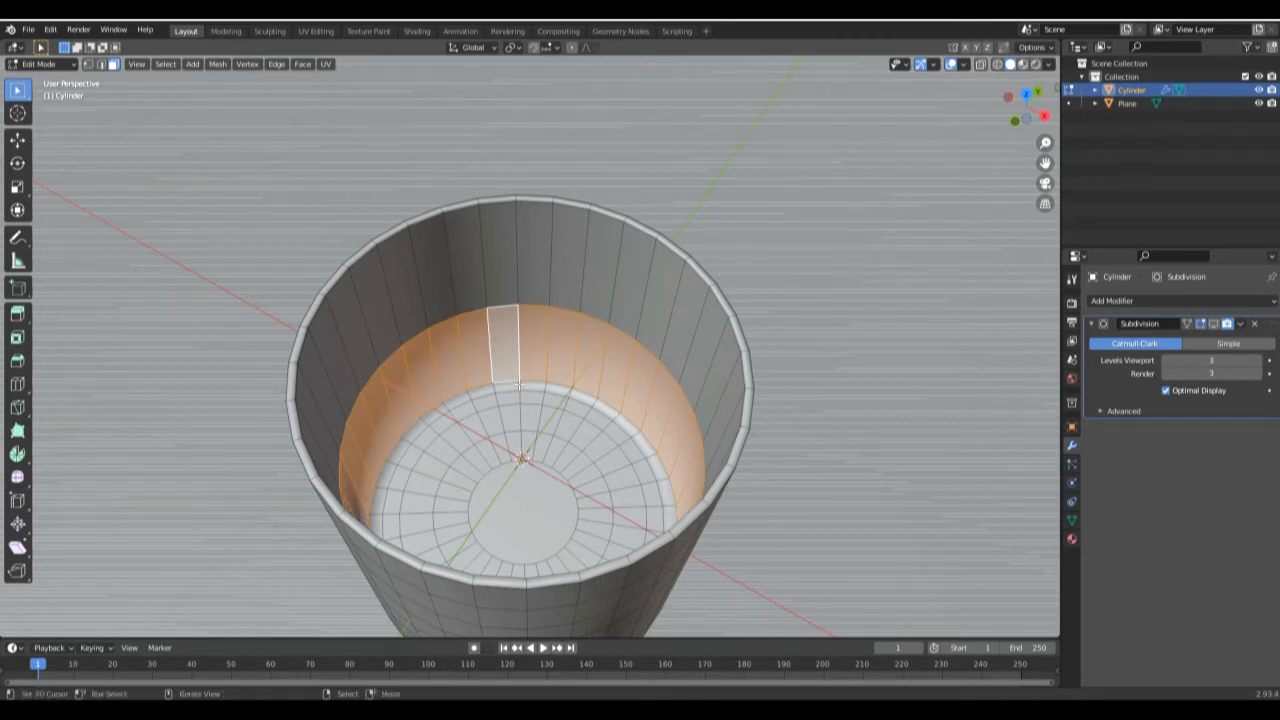
alt+shift+click(518, 392)
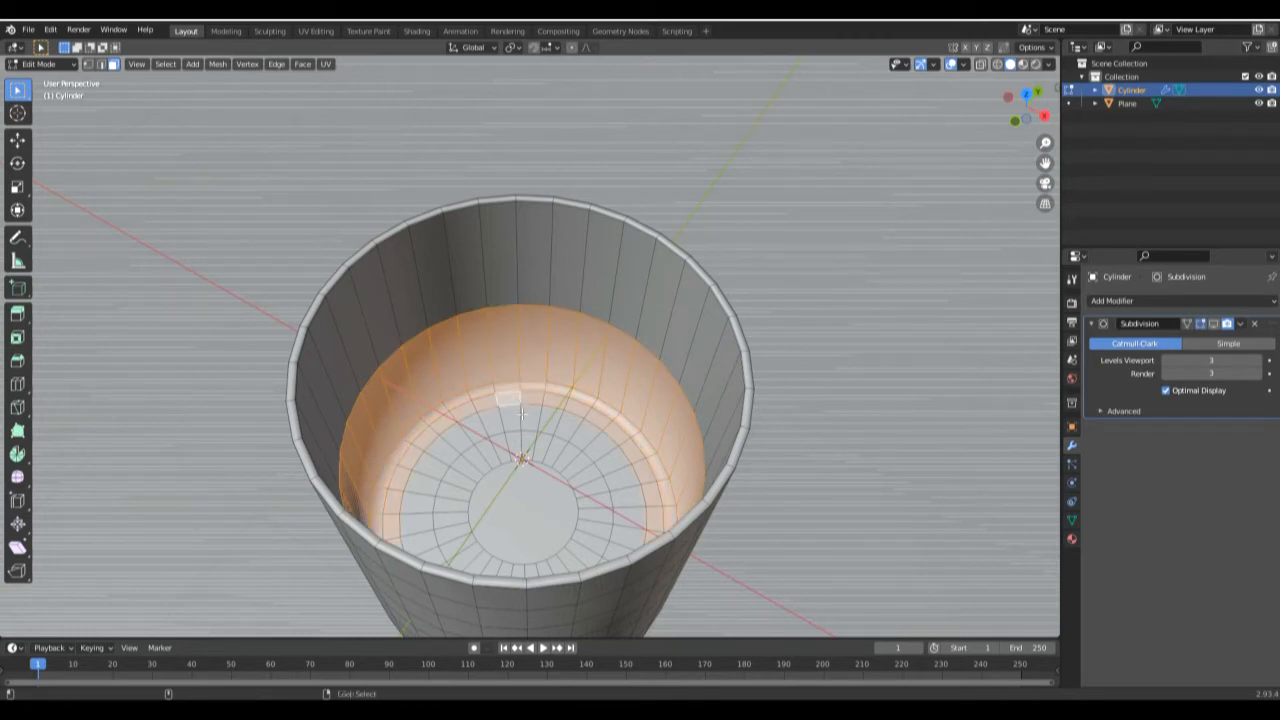
alt+shift+click(521, 424)
alt+shift+click(520, 446)
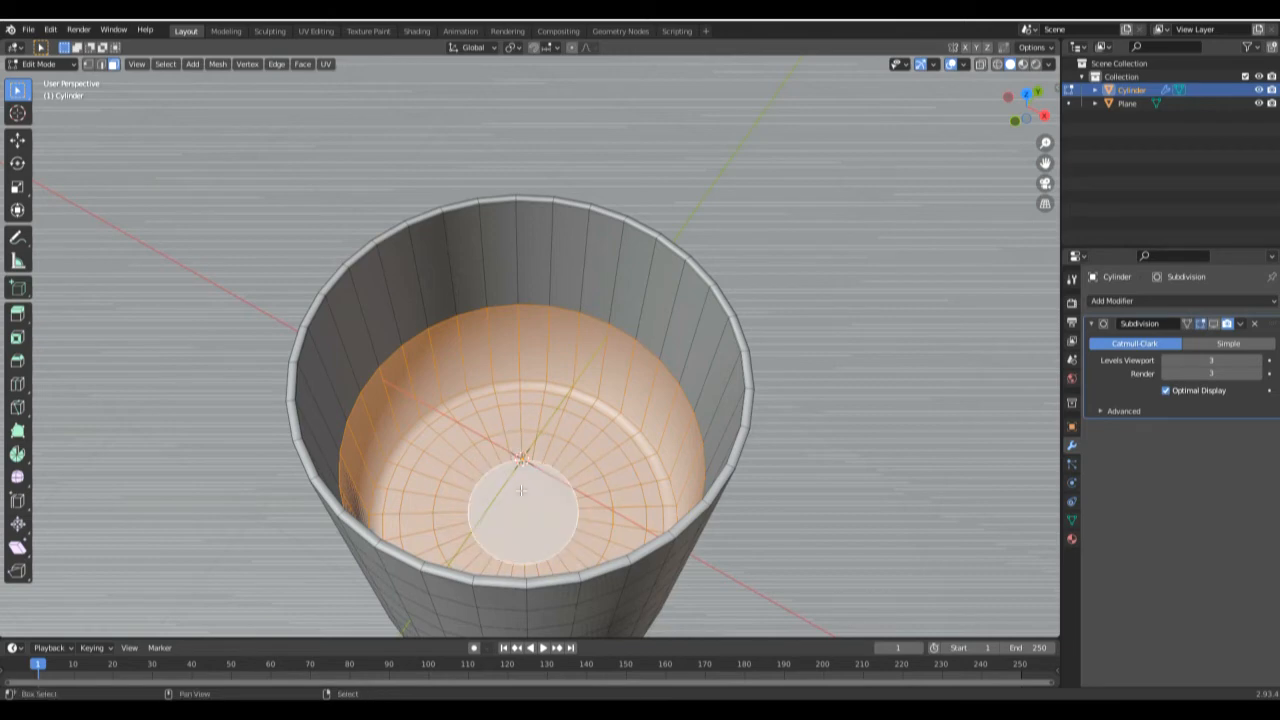
middle_drag(520, 446, 540, 380)
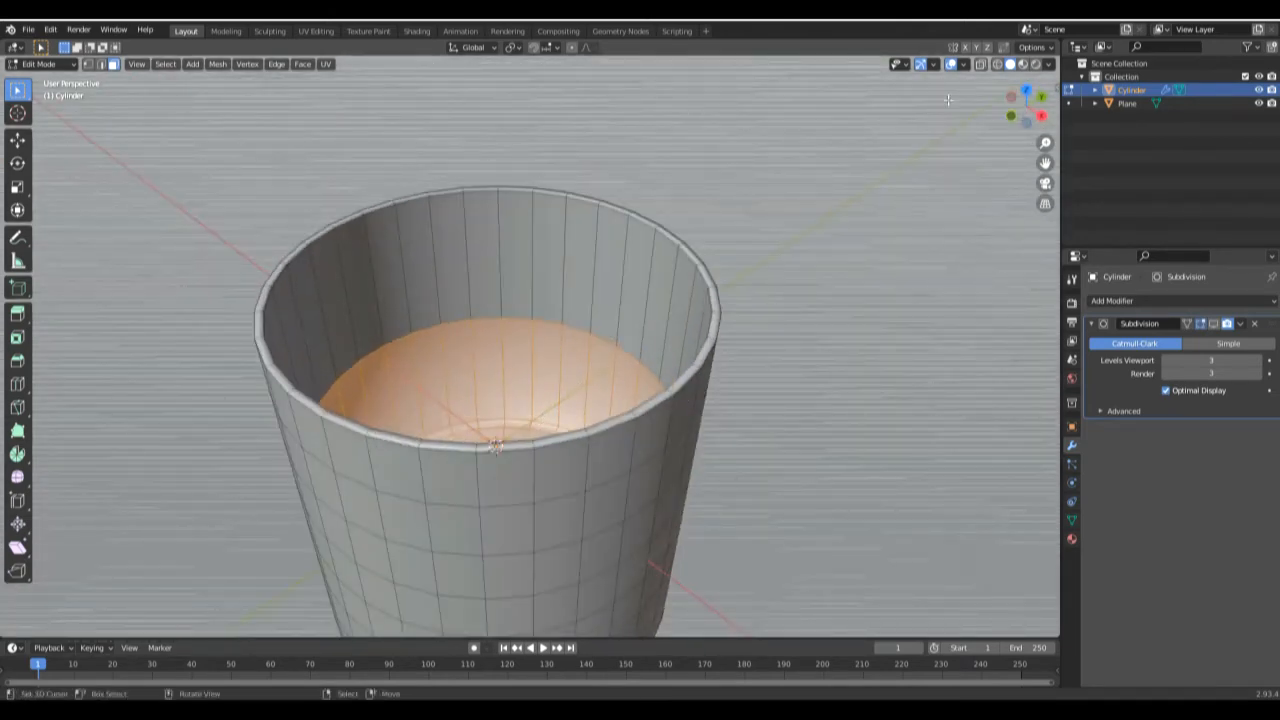
With X-ray on in front view, duplicate the selected inner faces in place and separate the copy into its own object
click(978, 66)
key(KP_1)
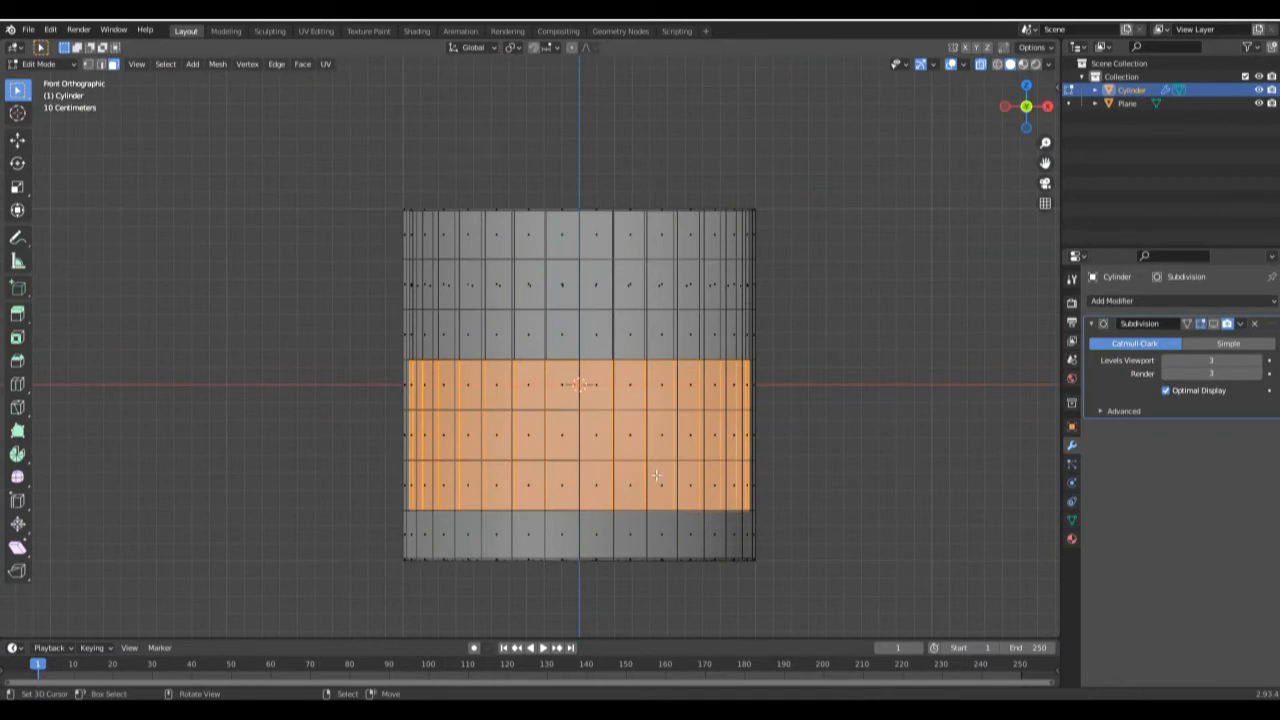
key(g)
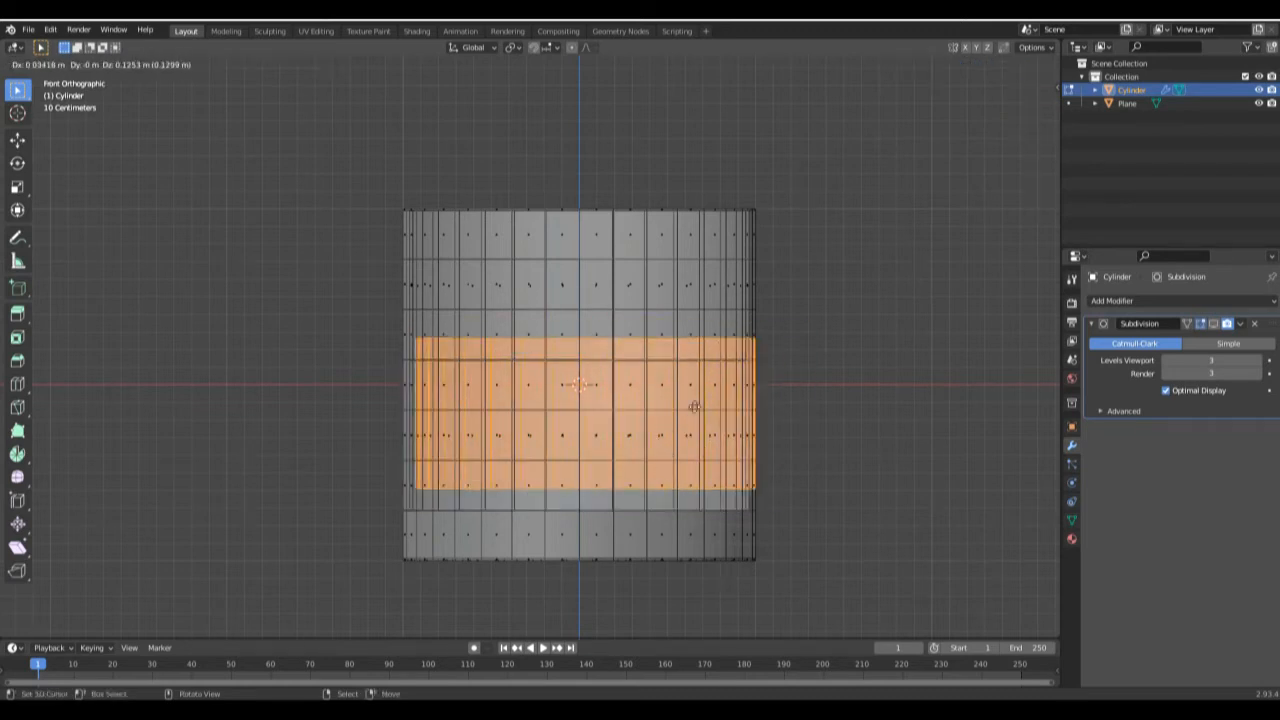
right_click(690, 452)
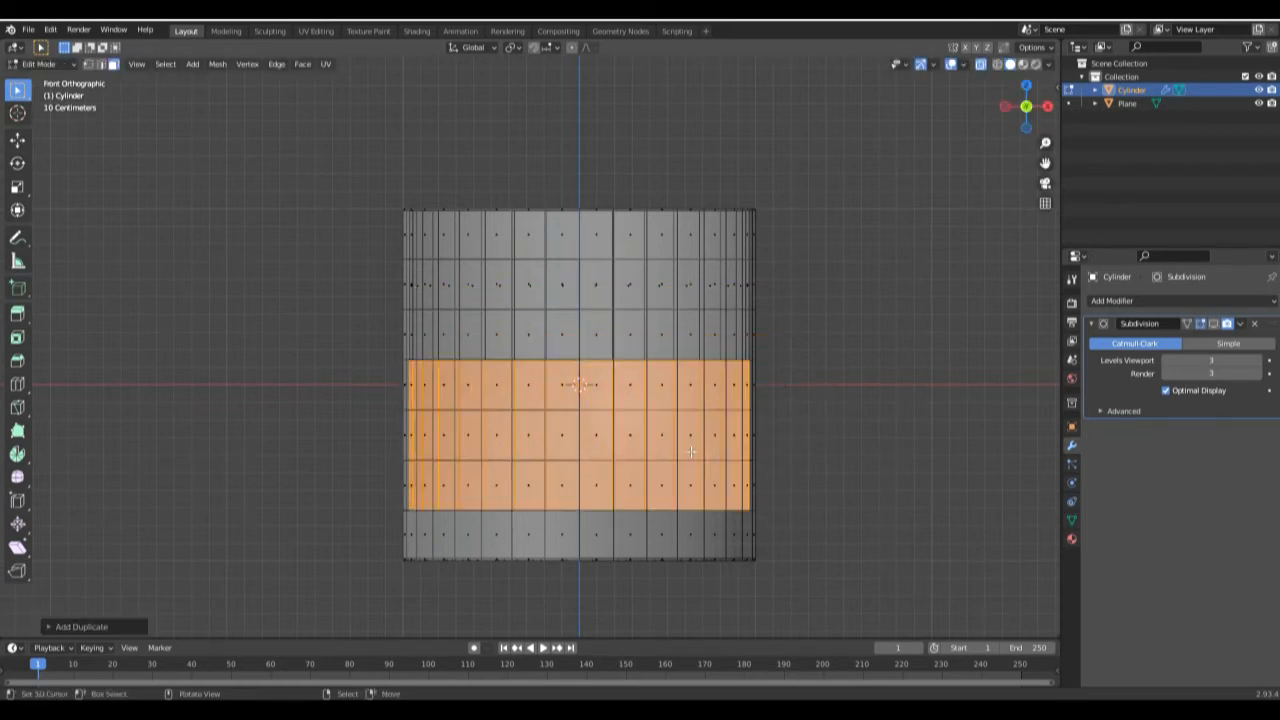
key(p)
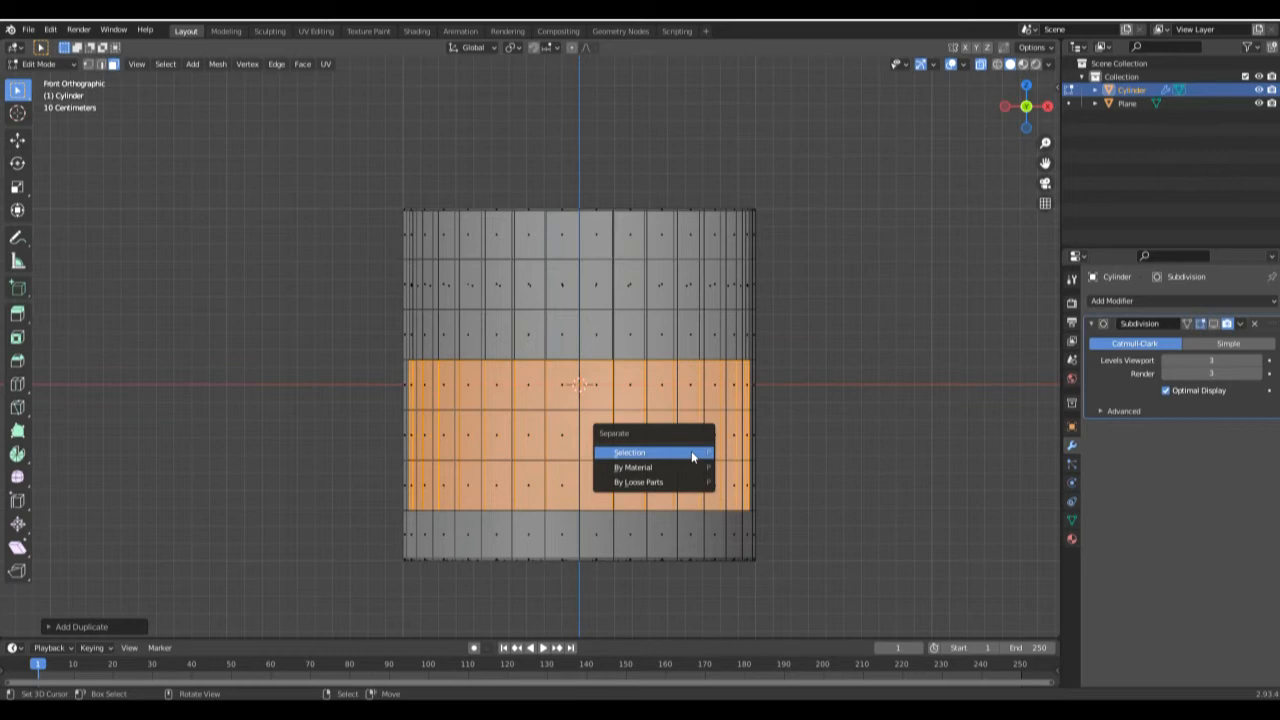
click(692, 456)
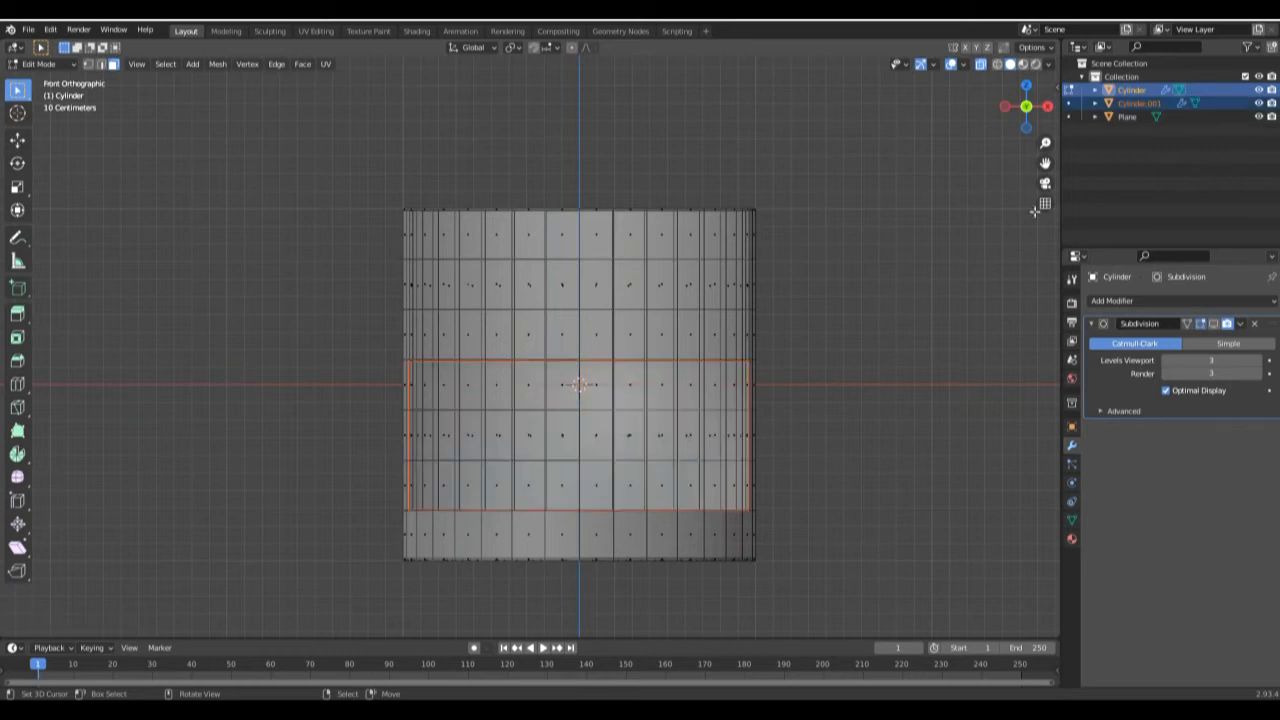
Rename the separated object as whiskey and the original cup as glass
double_click(1140, 103)
text(whi)
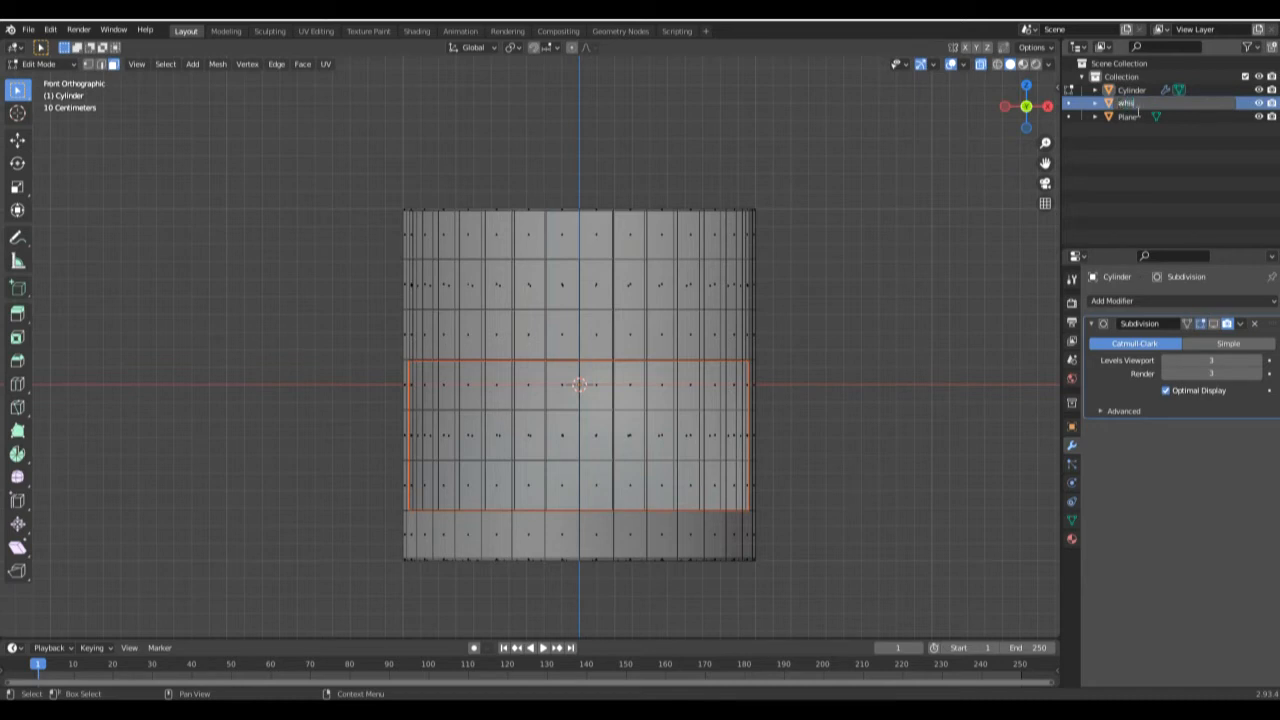
text(skey)
key(Return)
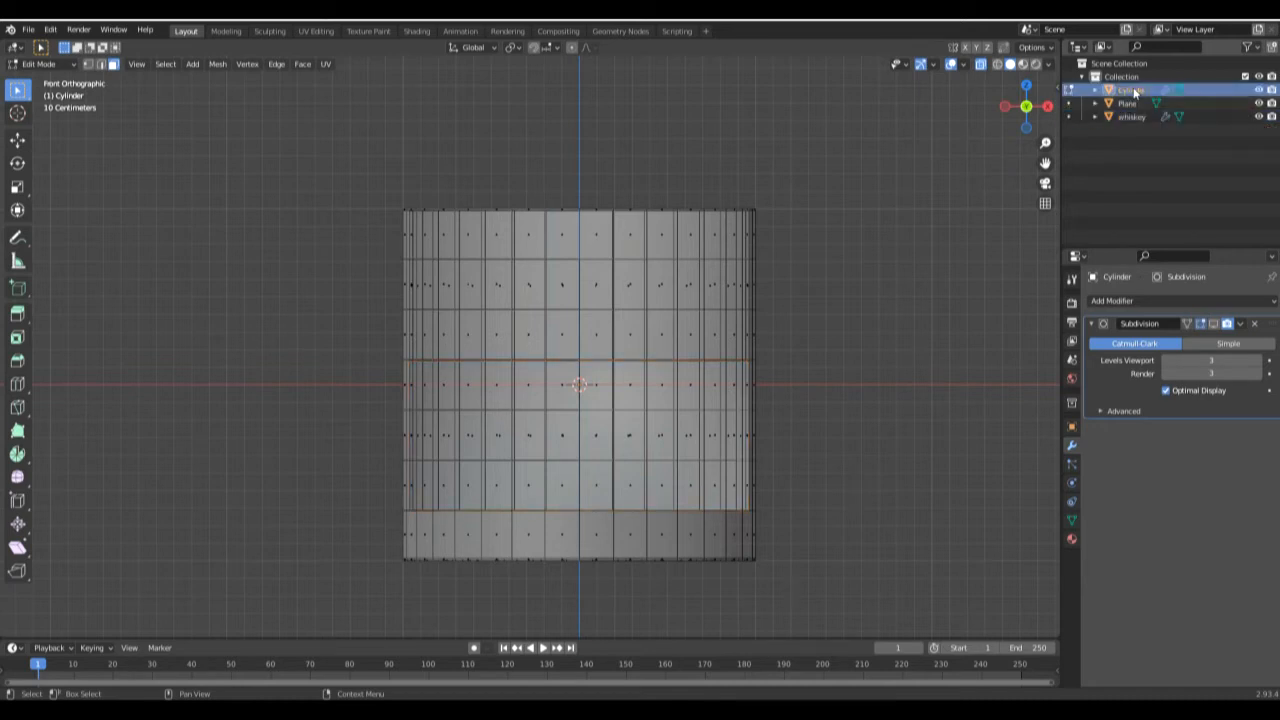
double_click(1130, 90)
text(glass)
key(Return)
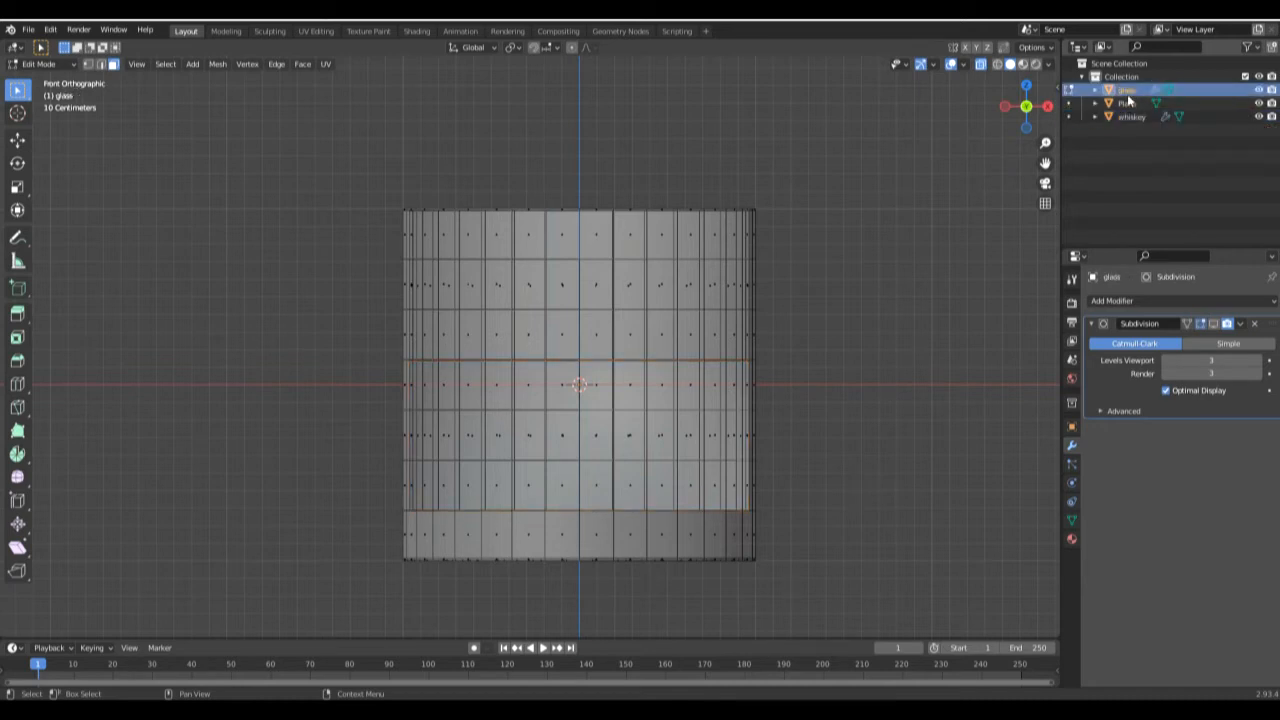
Hide the glass object so that the whiskey mesh is shown alone above the plane
click(1130, 117)
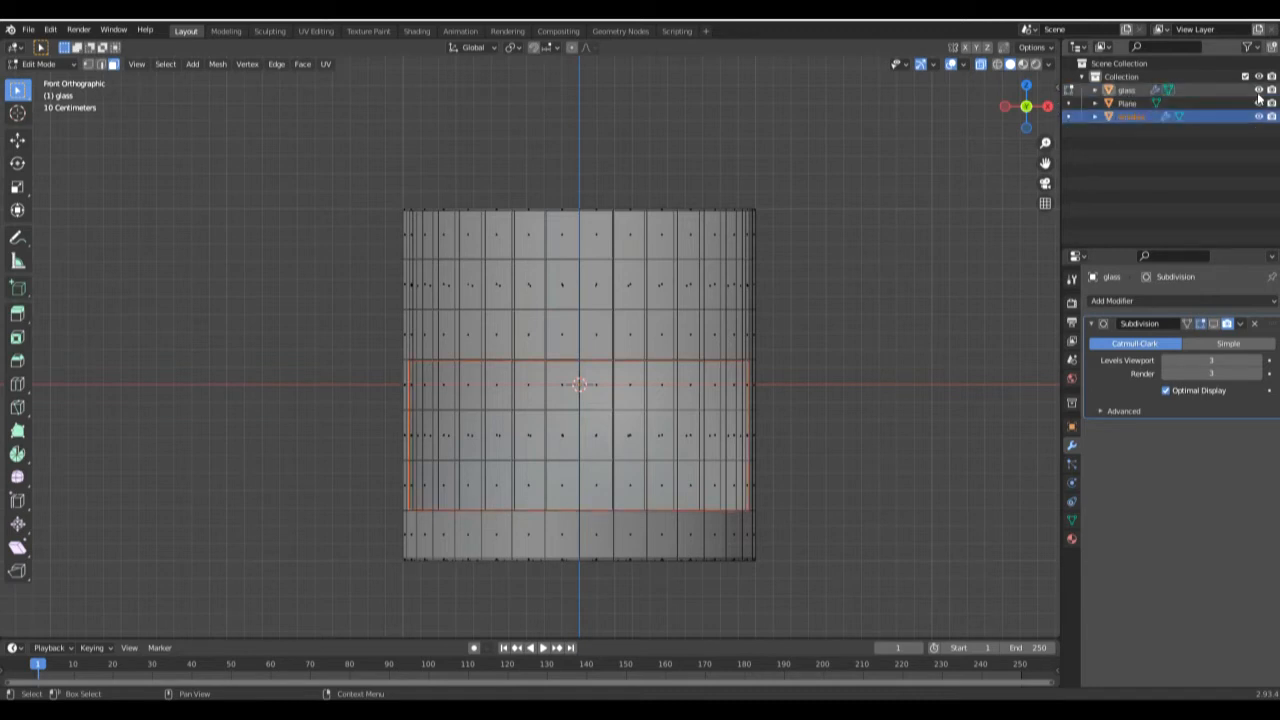
click(1259, 91)
middle_drag(775, 270, 763, 340)
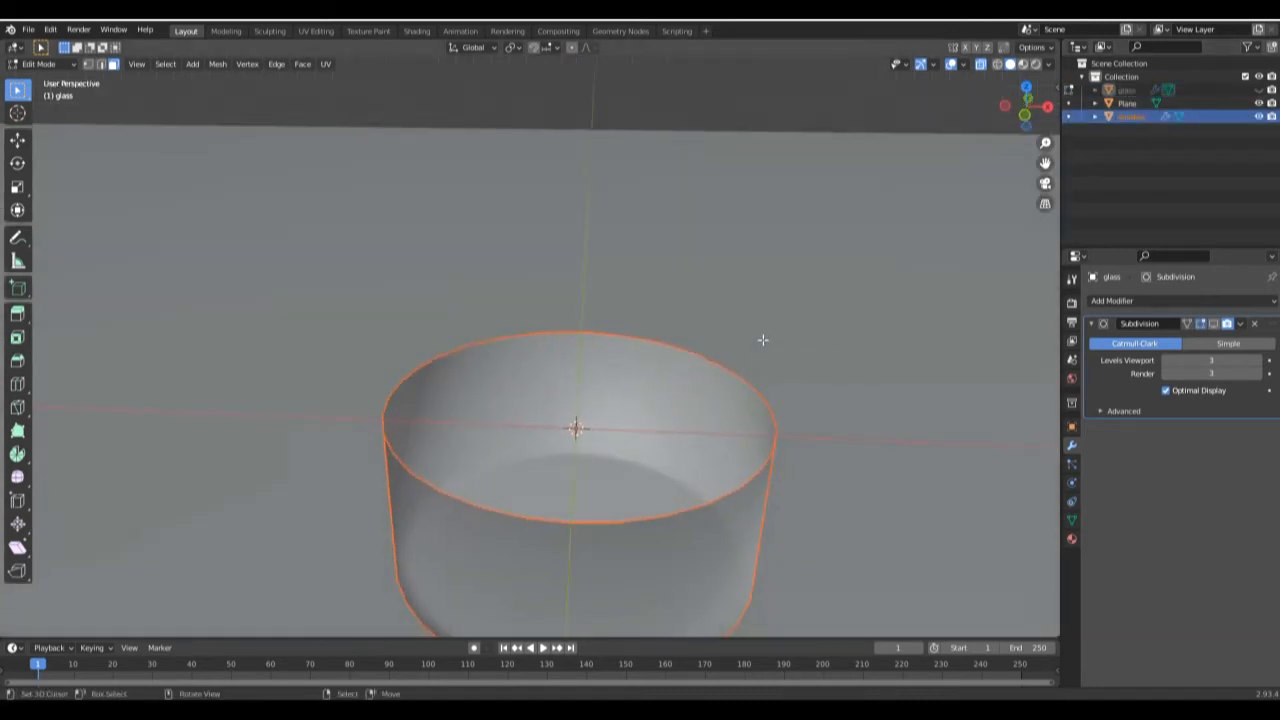
middle_drag(720, 377, 764, 350)
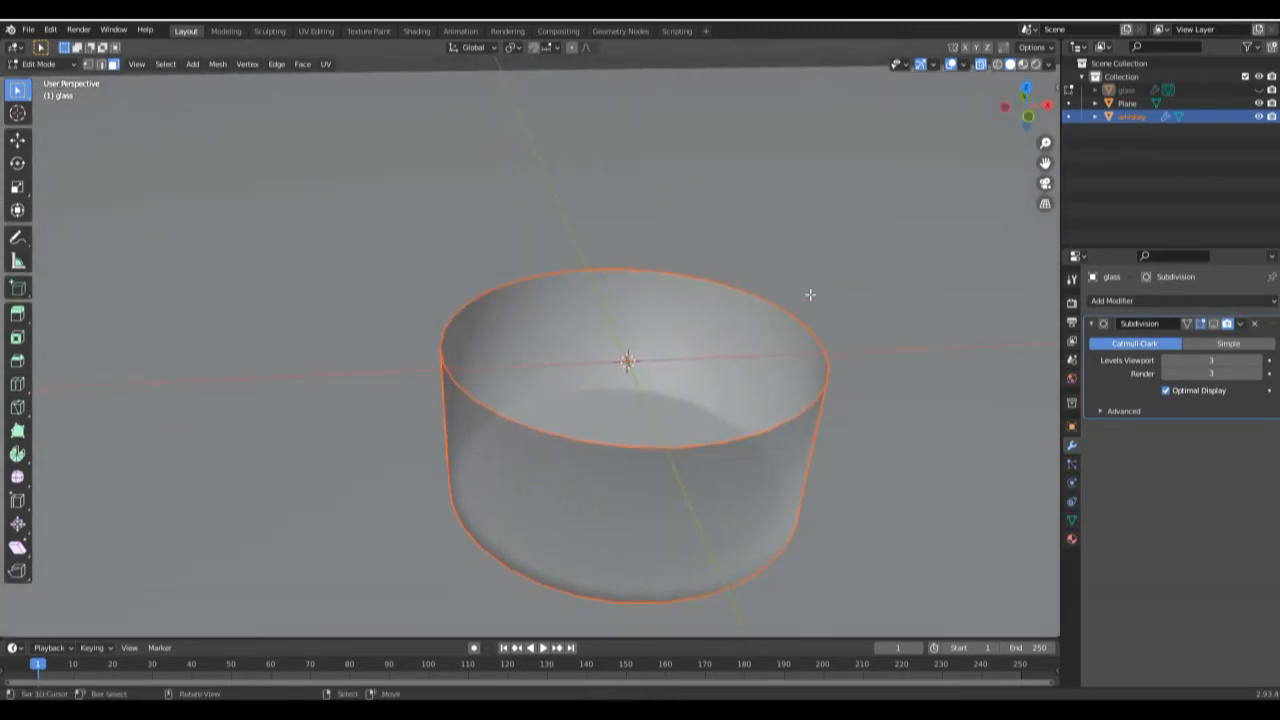
Leave Edit Mode on the glass and enter Edit Mode on the whiskey object instead
key(Tab)
click(769, 404)
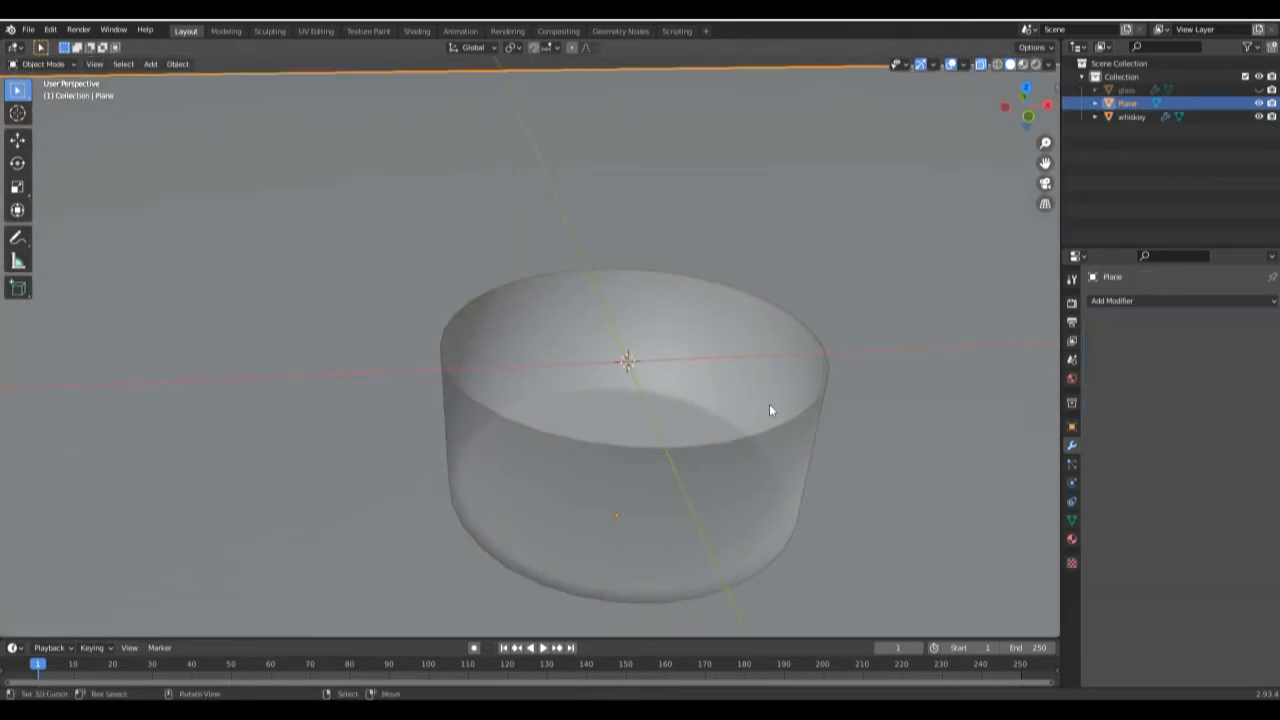
click(769, 420)
key(Tab)
Select the whiskey mesh's open top edge loop and extrude it slightly inward by scaling to form a narrow first ring
scroll(645, 397, up, 2)
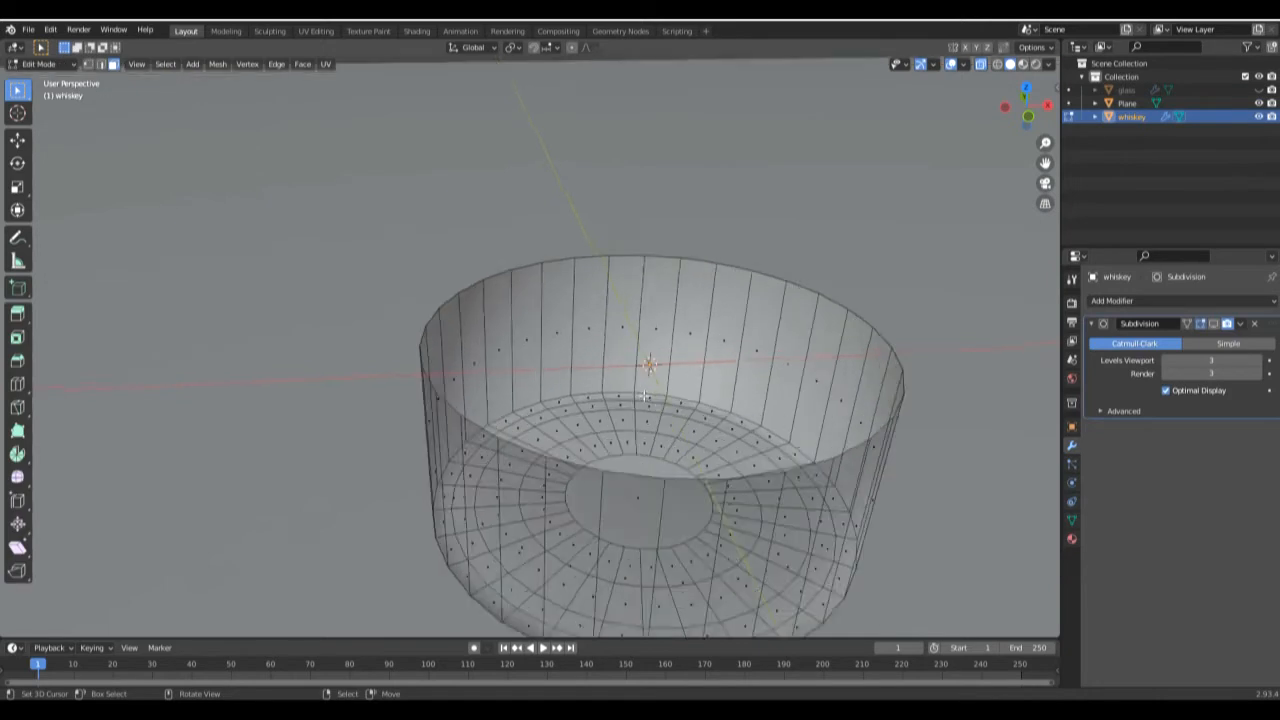
shift+middle_drag(515, 430, 520, 347)
scroll(642, 327, up, 2)
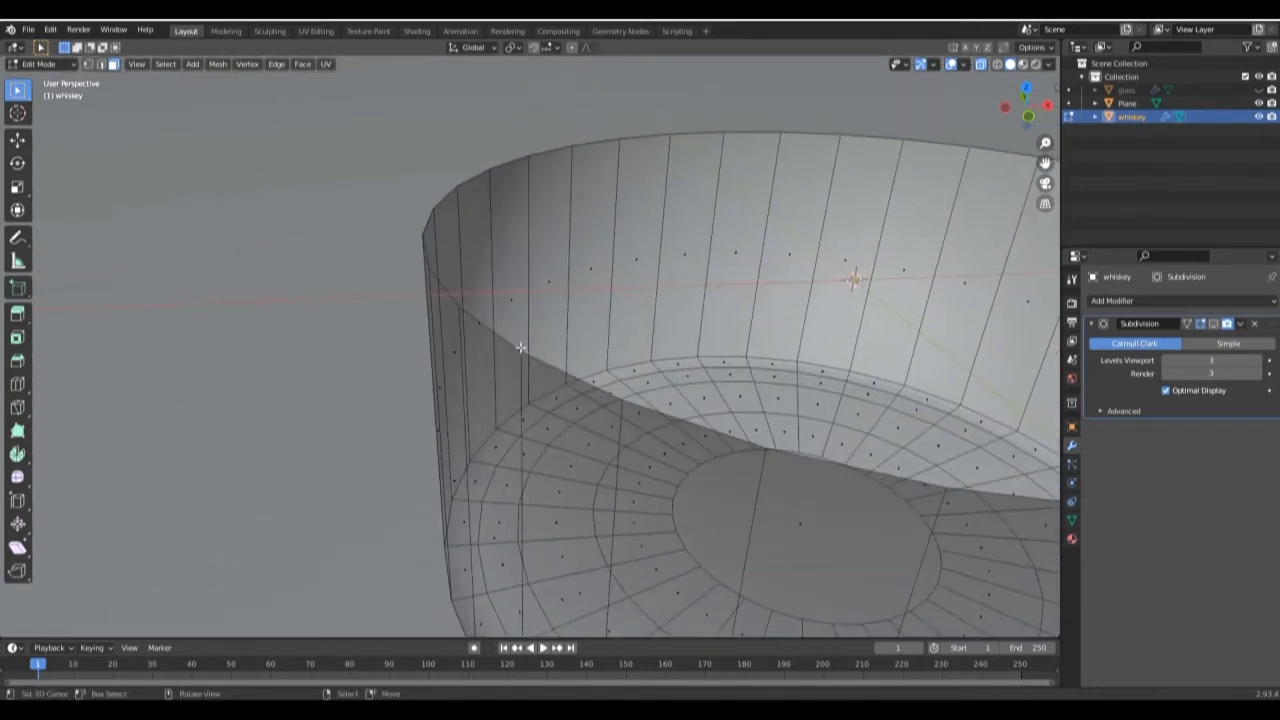
key(2)
alt+click(538, 359)
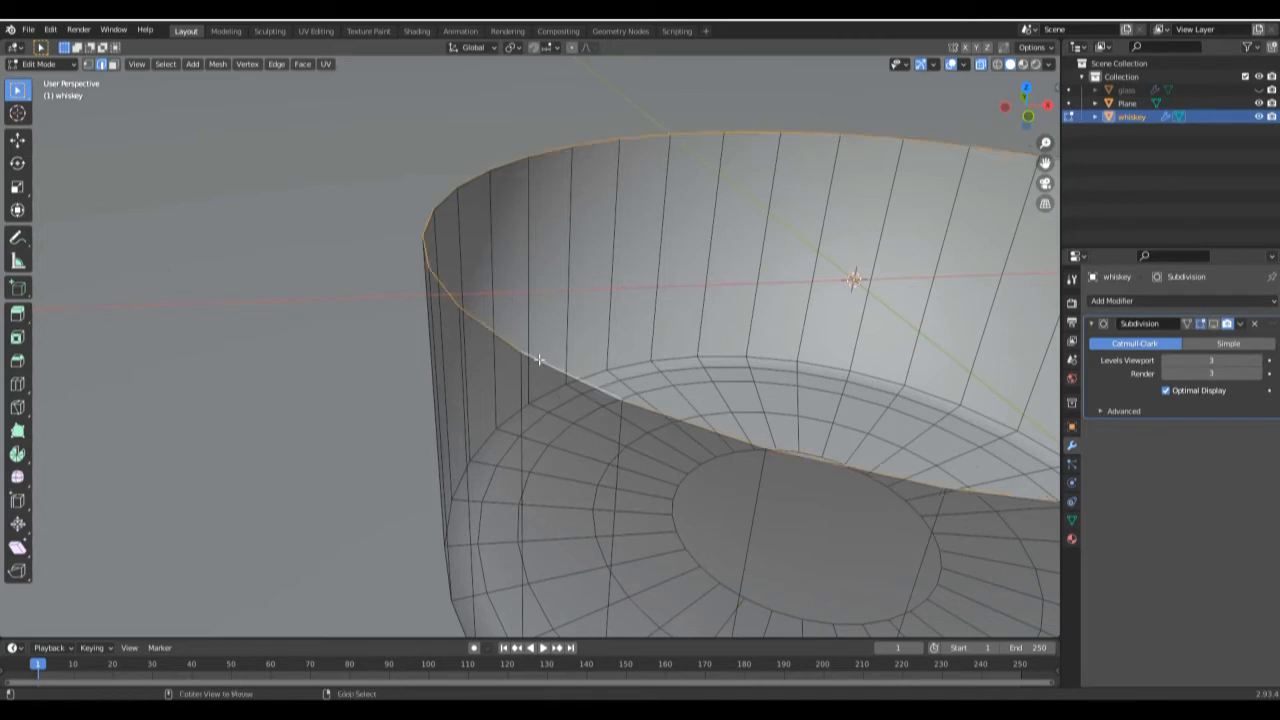
key(s)
click(609, 357)
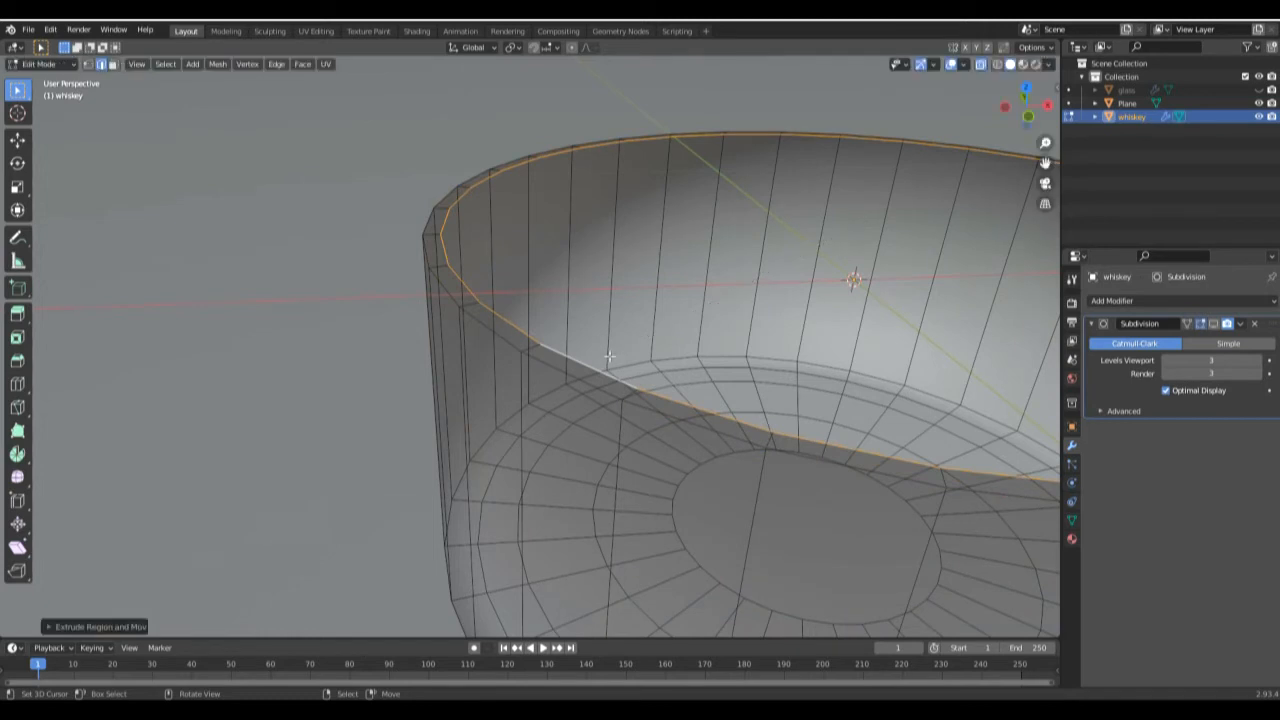
Extrude and scale the top edge loop inward six more times, forming concentric rings around a smaller central opening
key(e)
key(s)
click(627, 351)
key(e)
key(s)
click(650, 339)
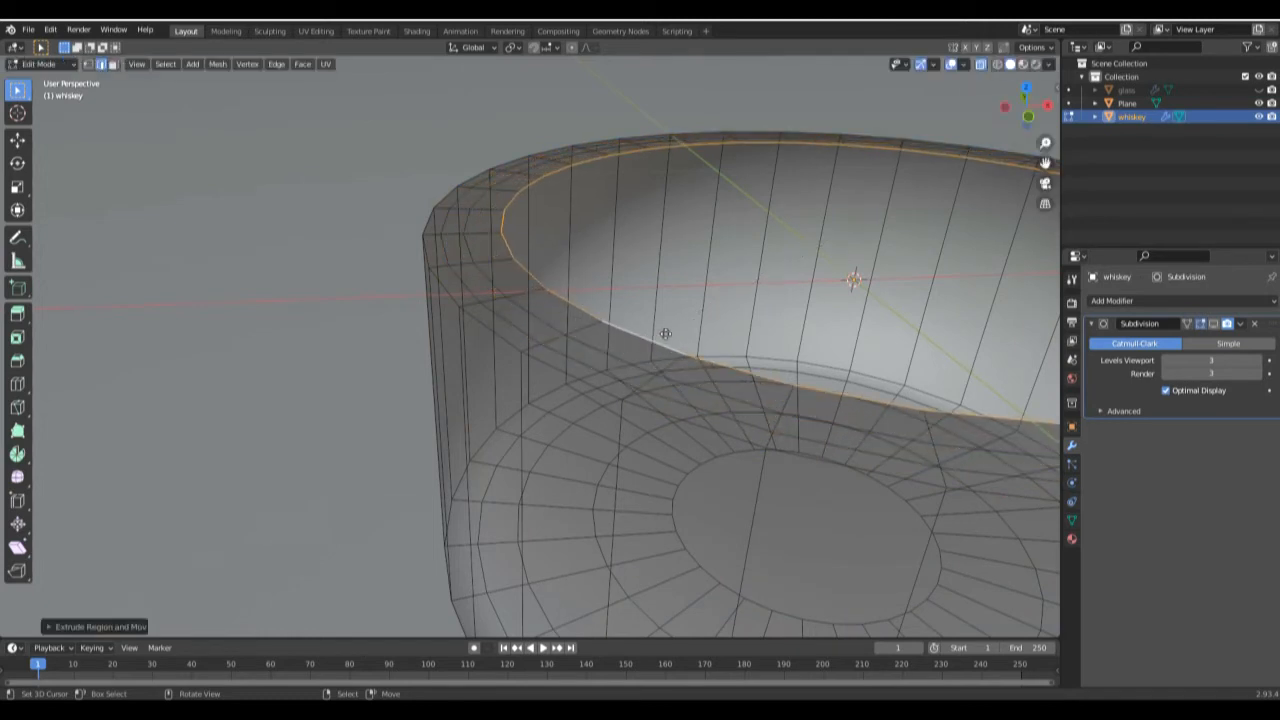
key(e)
key(s)
click(689, 325)
key(e)
key(s)
click(735, 303)
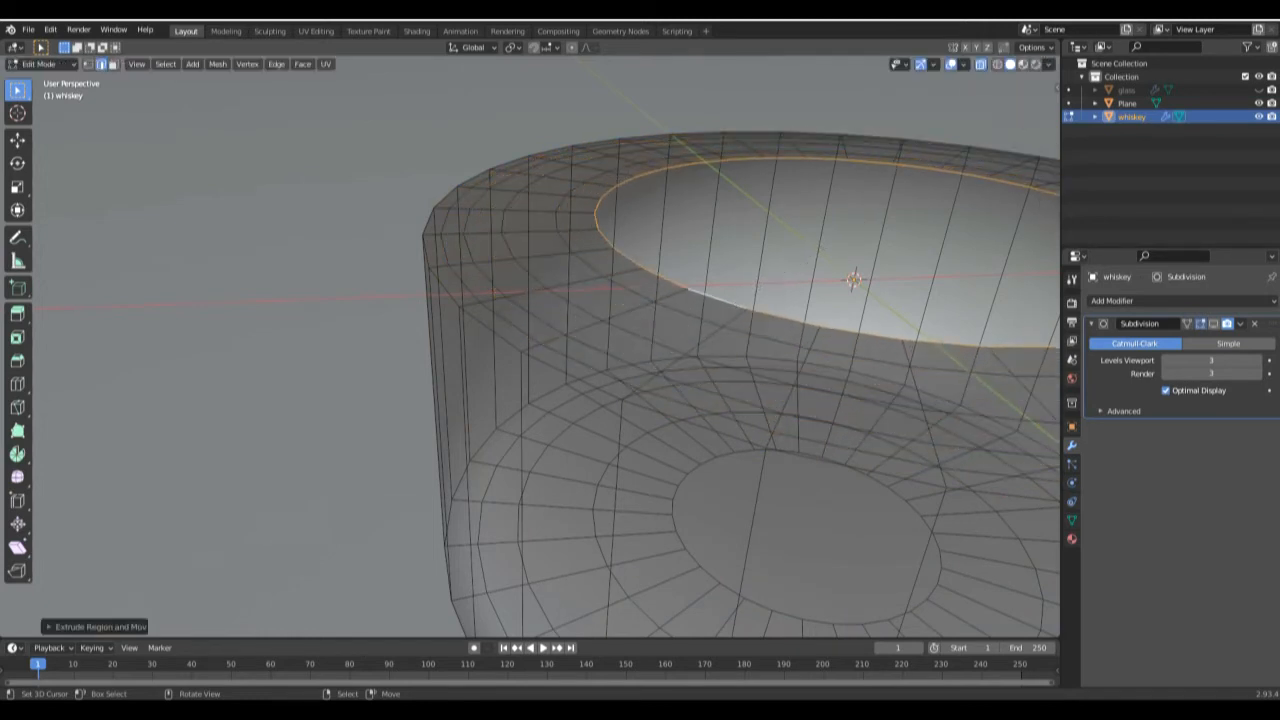
key(e)
key(s)
click(760, 289)
key(e)
key(s)
click(790, 281)
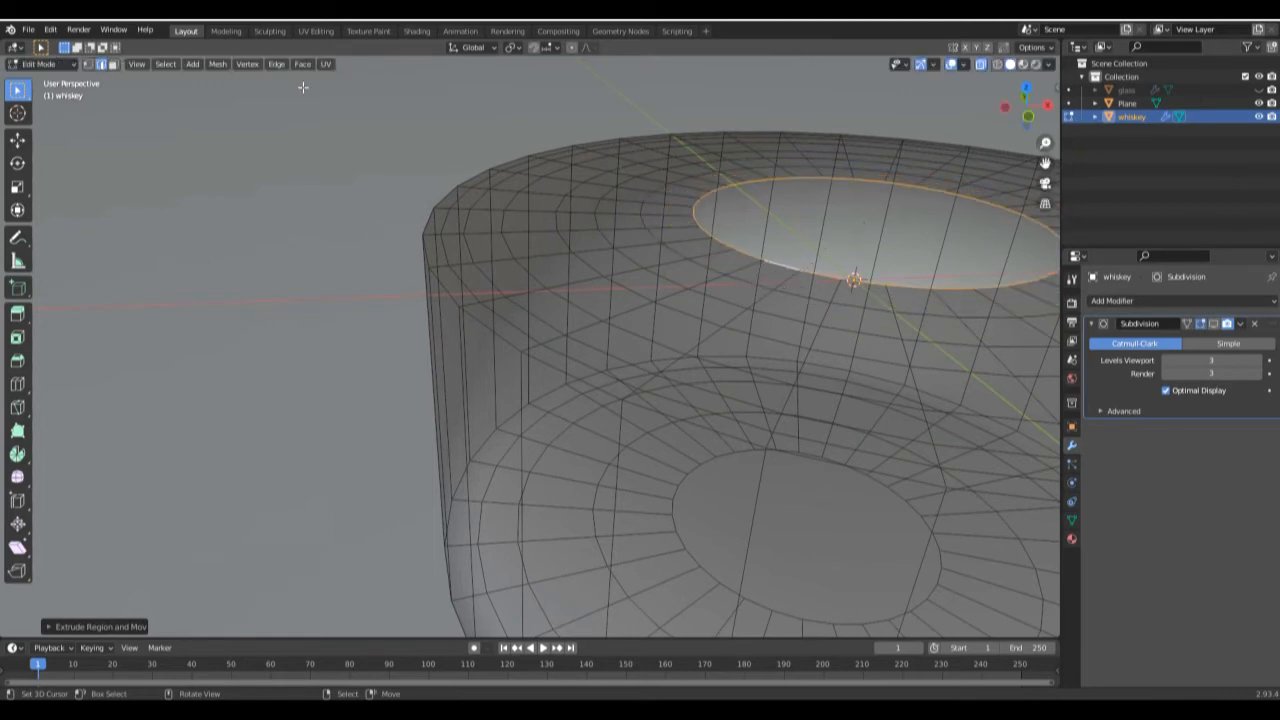
Close the remaining central opening on the whiskey's top with Grid Fill and check the surface in Object Mode
click(304, 64)
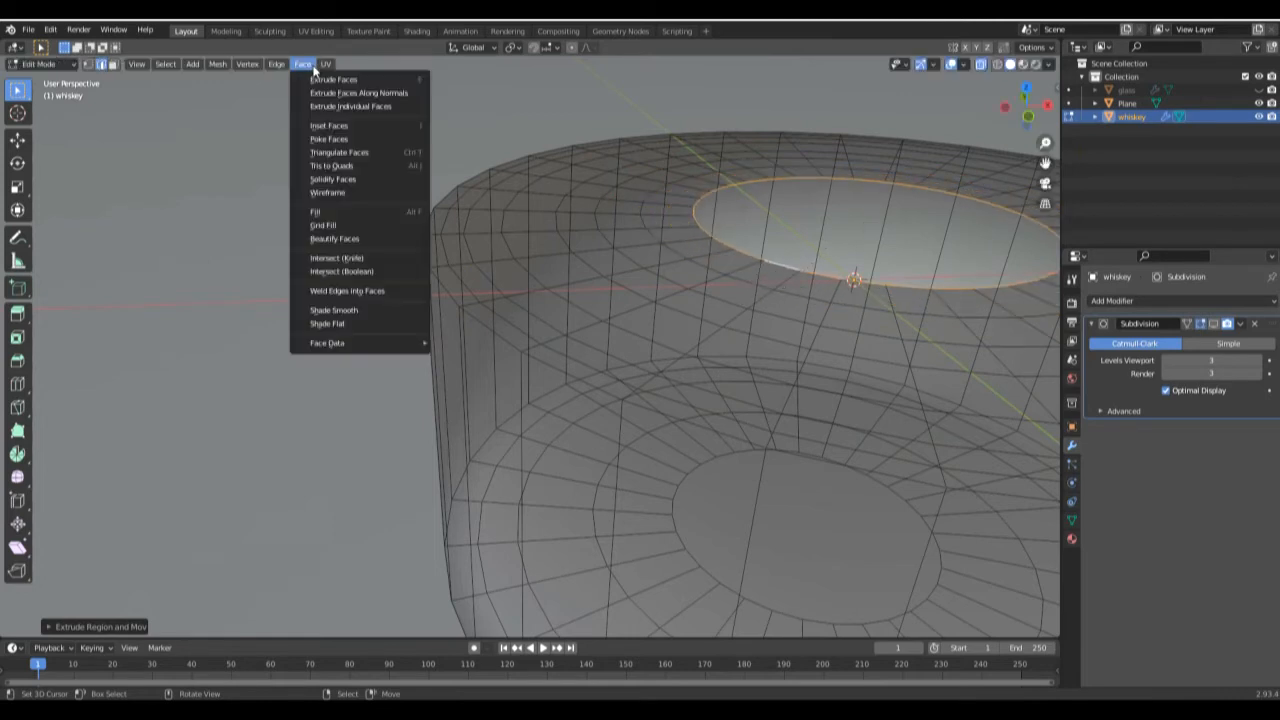
click(340, 225)
key(Tab)
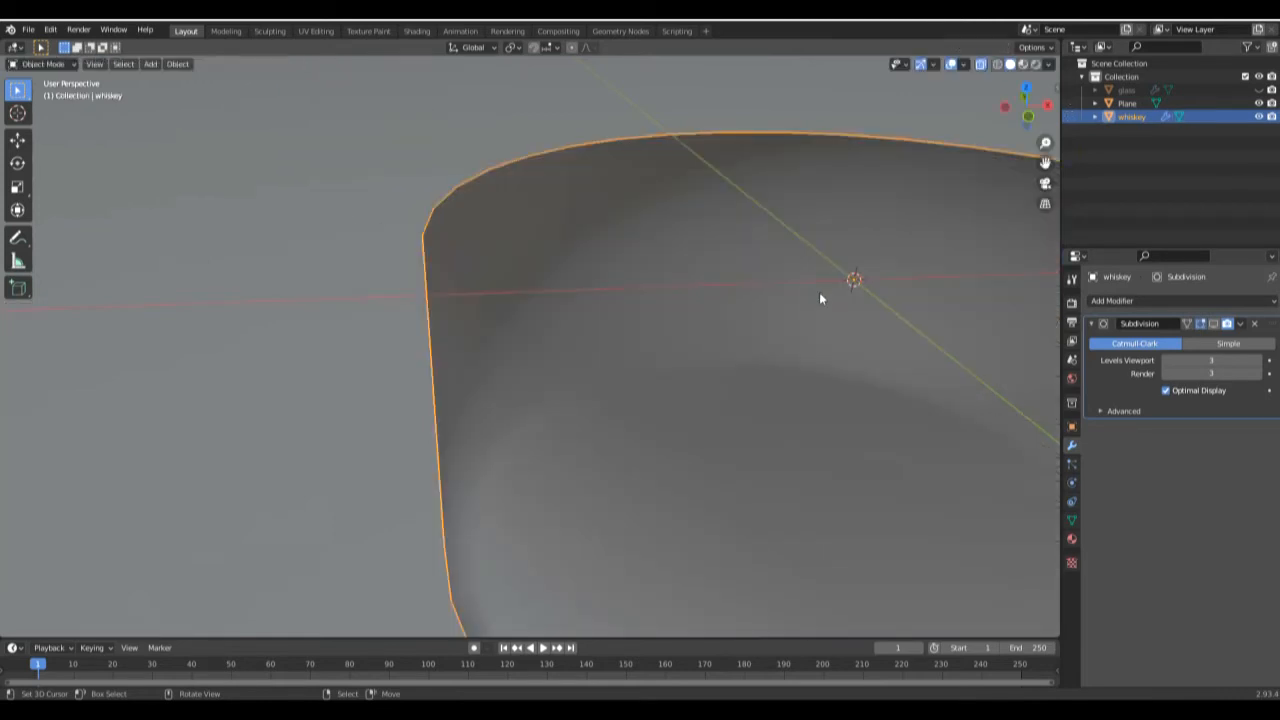
scroll(819, 292, down, 4)
key(Tab)
shift+middle_drag(652, 370, 517, 331)
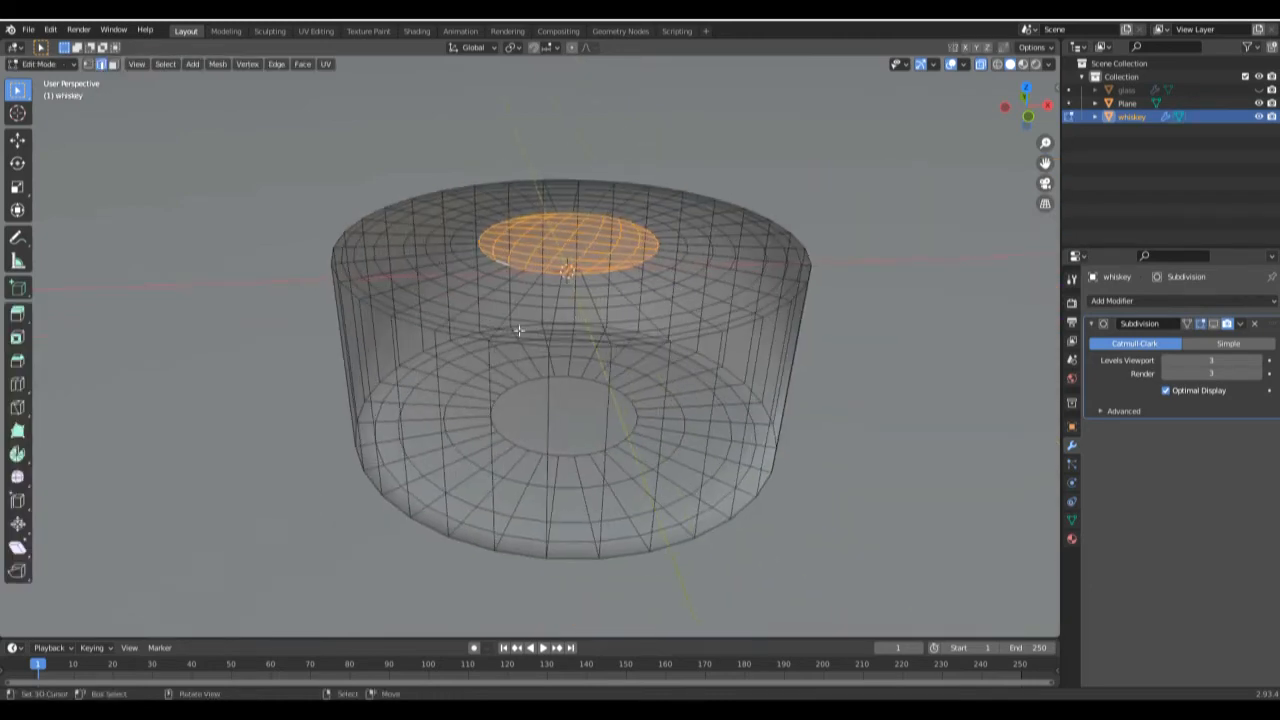
Show the whiskey's Subdivision modifier in the viewport and check the rounding of its upper edge in Object Mode
scroll(515, 330, up, 2)
shift+middle_drag(298, 266, 723, 340)
click(1216, 325)
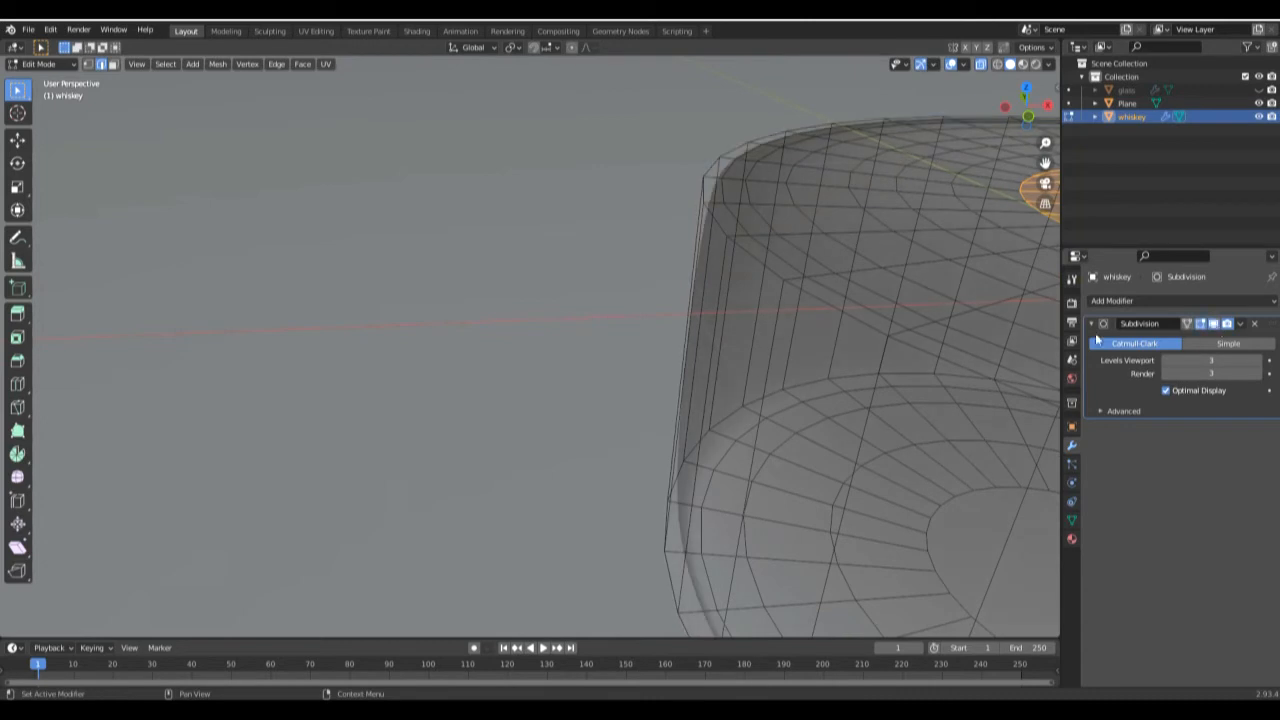
shift+middle_drag(820, 334, 766, 297)
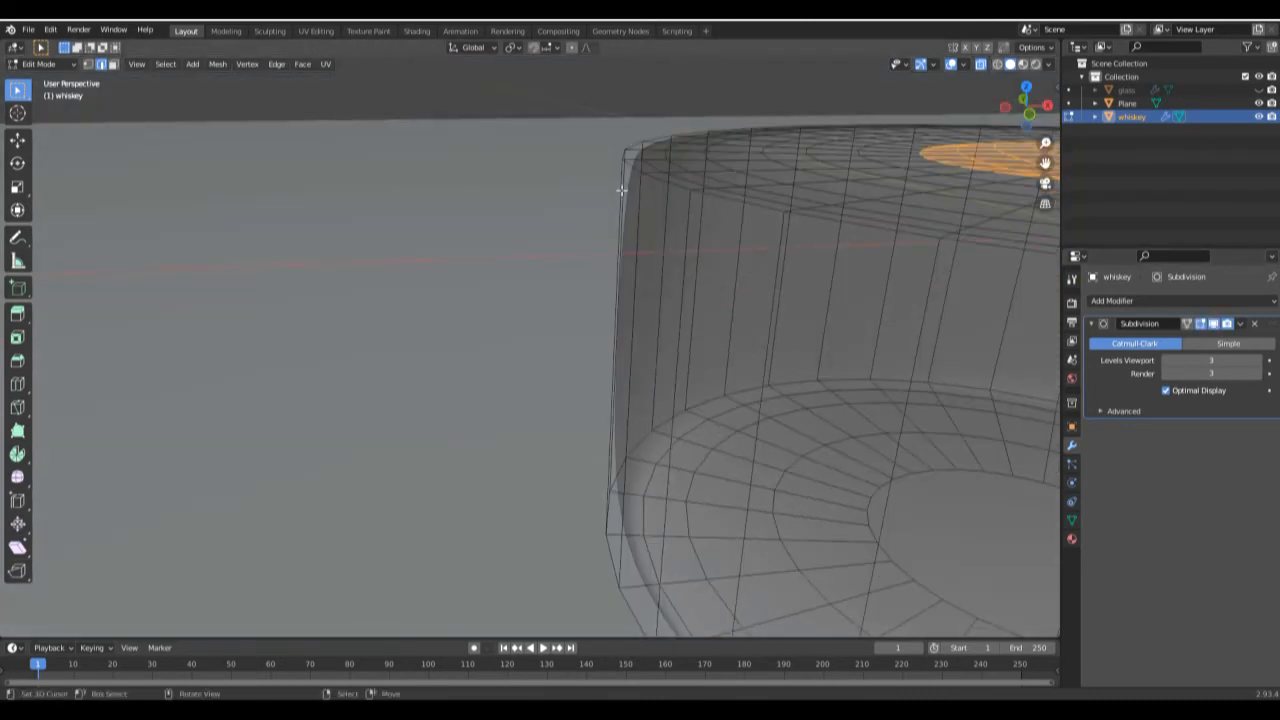
key(Tab)
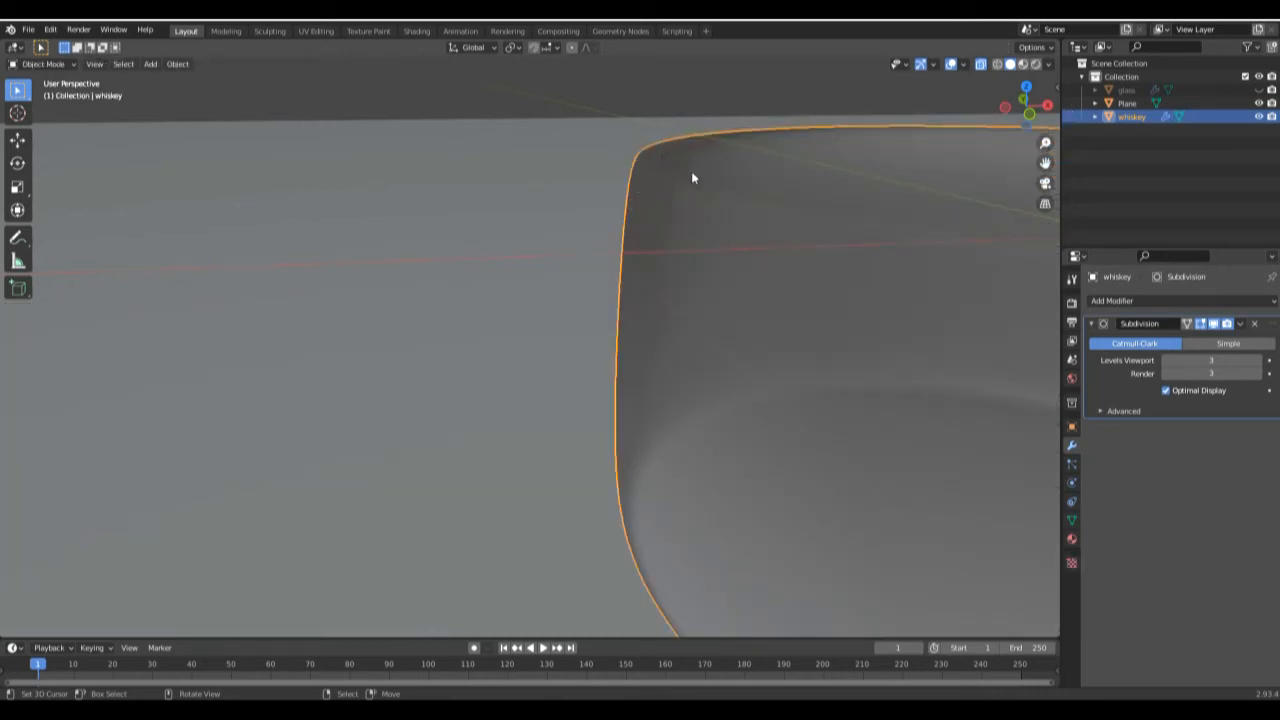
key(Tab)
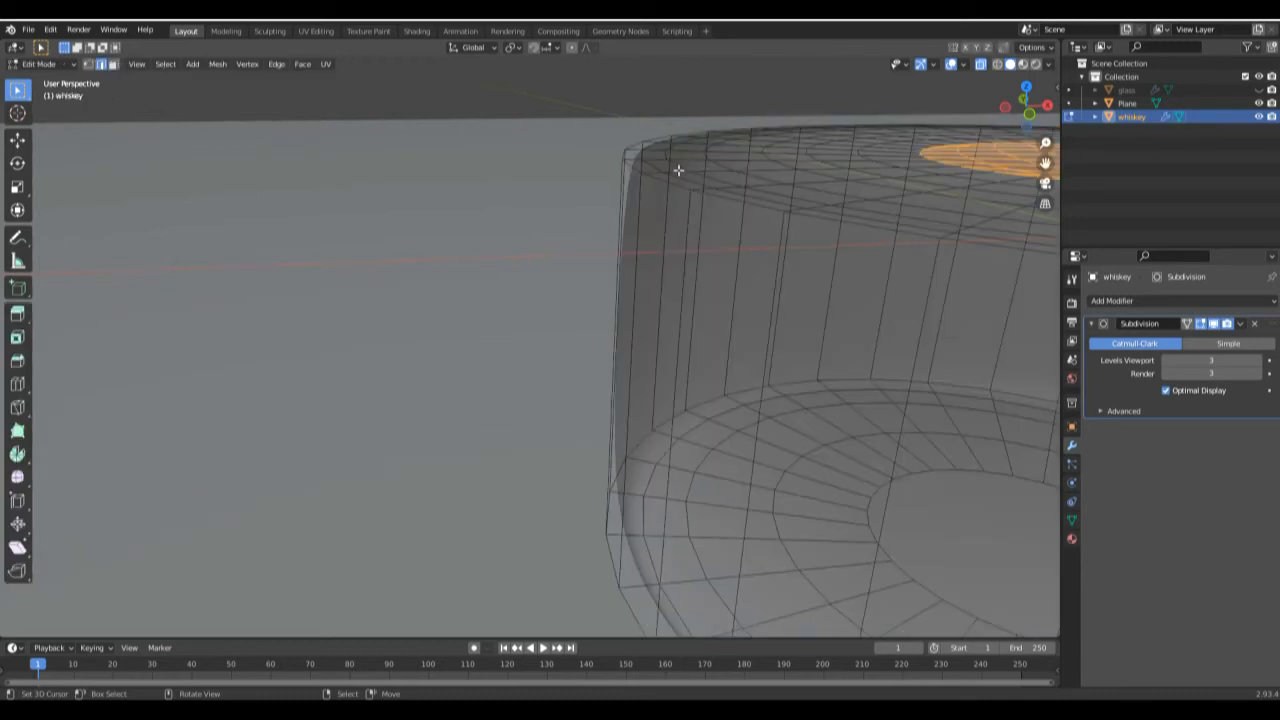
Add an edge loop around the whiskey's side wall and slide it up close to the top edge to sharpen the corner
click(607, 230)
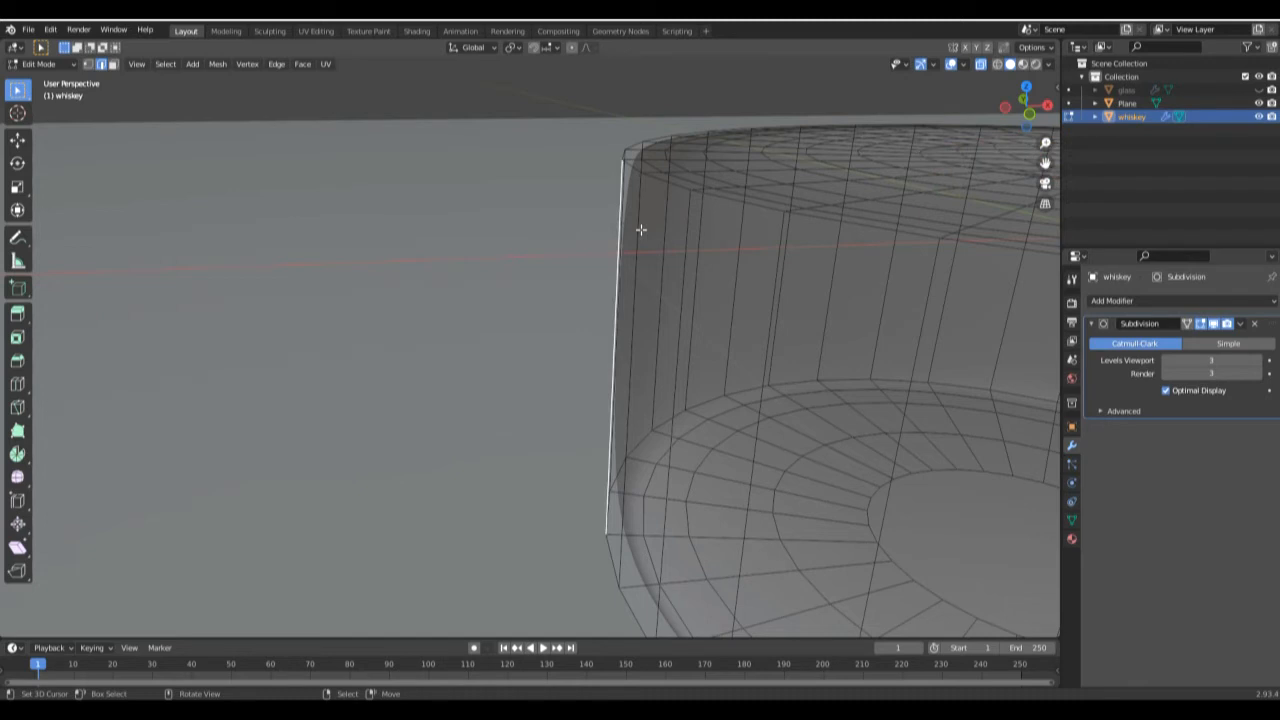
key(ctrl+r)
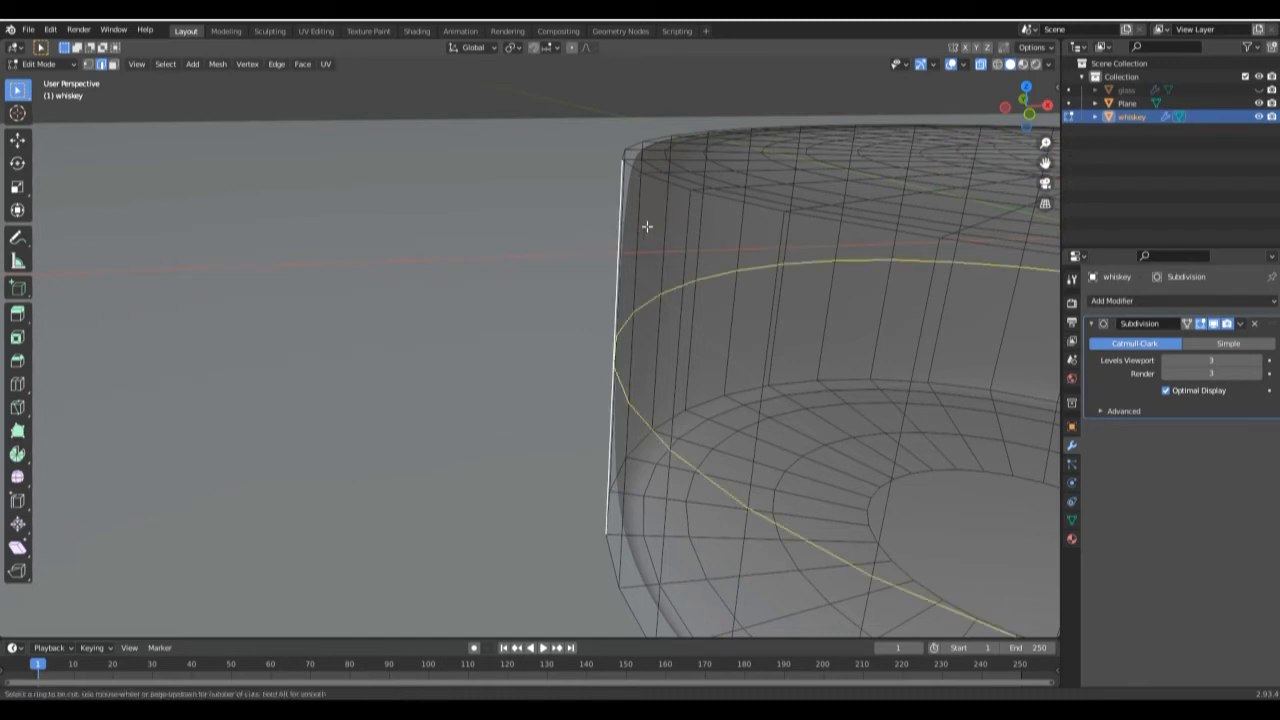
click(645, 240)
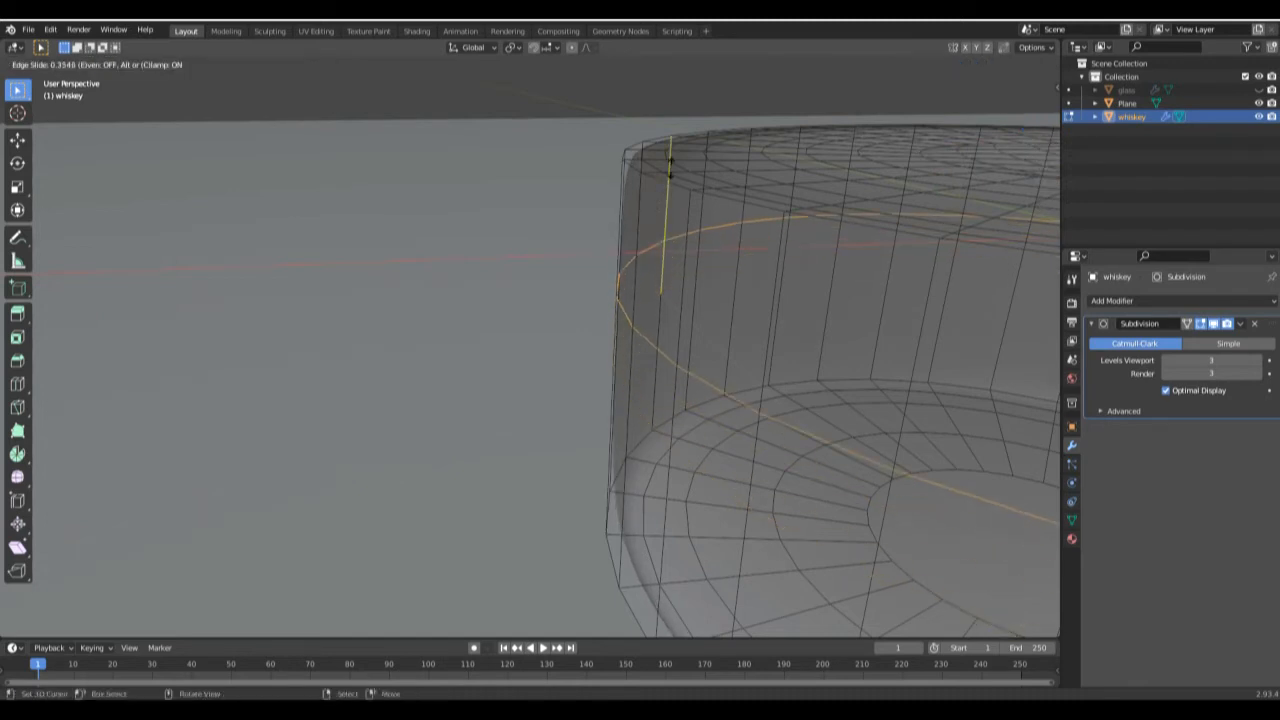
click(682, 70)
middle_drag(729, 171, 640, 300)
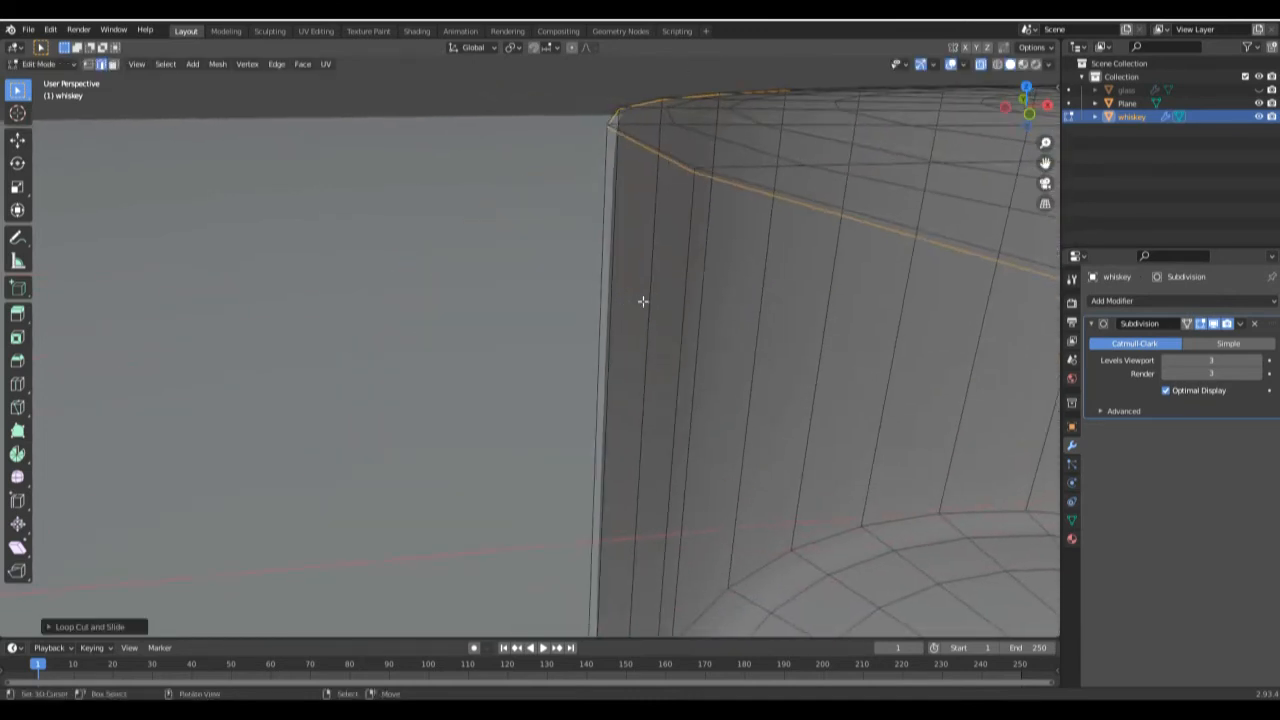
Raise the edge loop around the whiskey's upper rim about 0.002 m along the Z axis
alt+shift+click(738, 181)
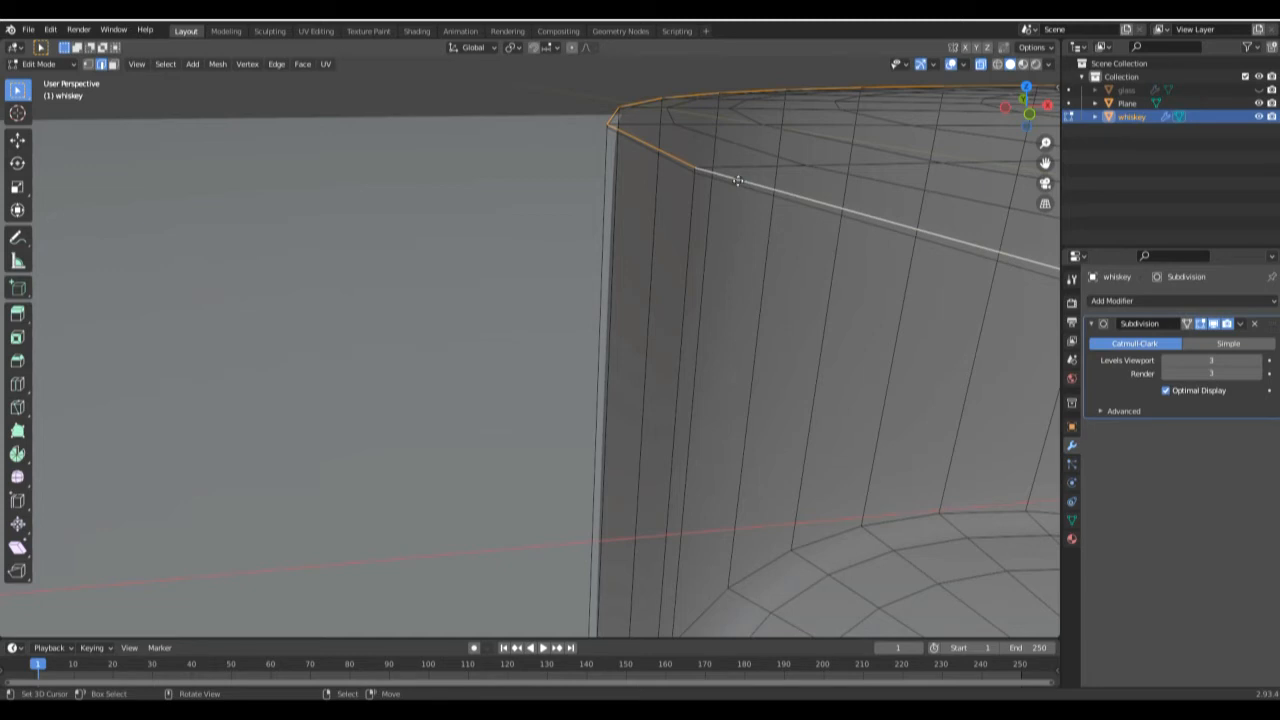
key(g)
key(z)
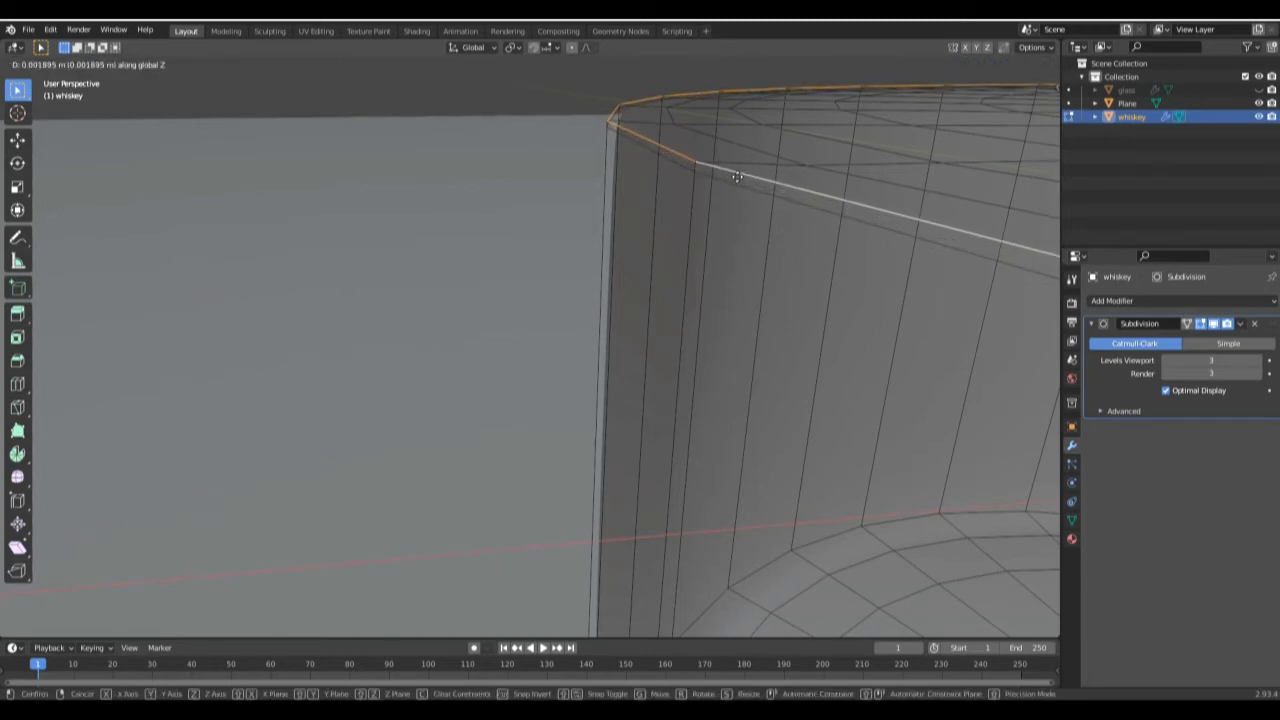
click(737, 177)
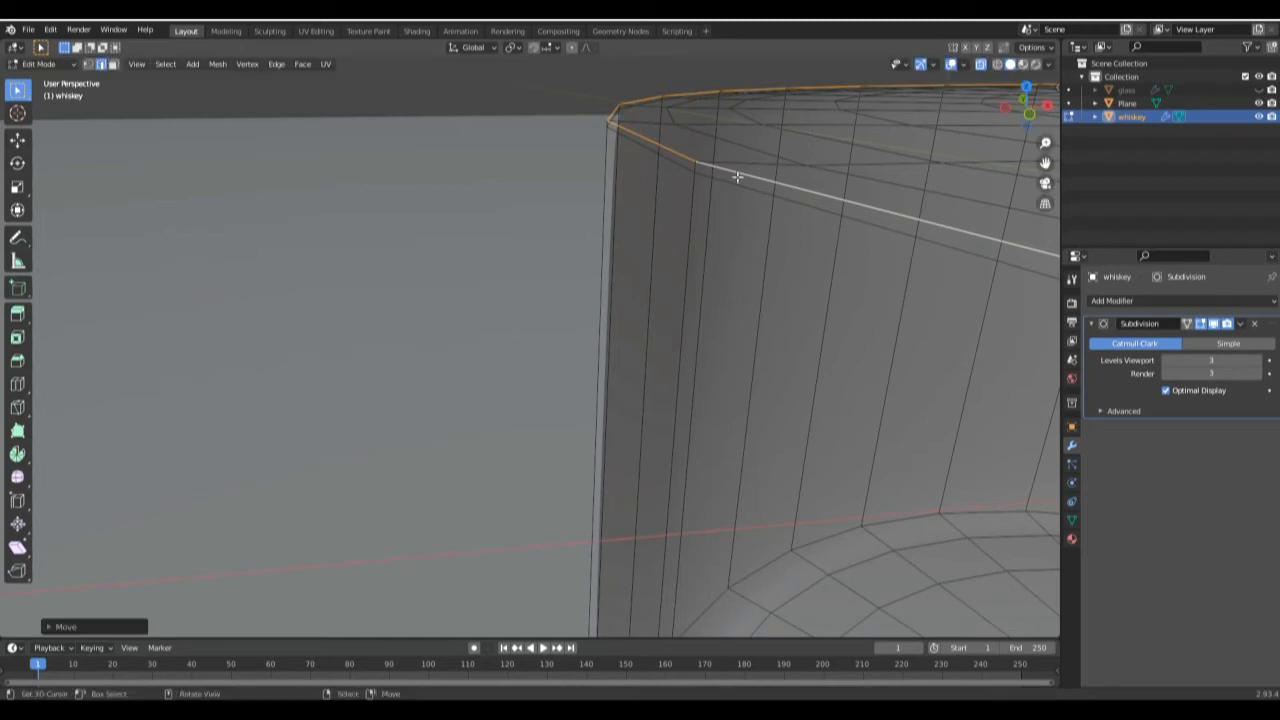
Add an edge loop in the outermost ring of the whiskey's top surface and slide it outward close to the rim
middle_drag(777, 189, 494, 274)
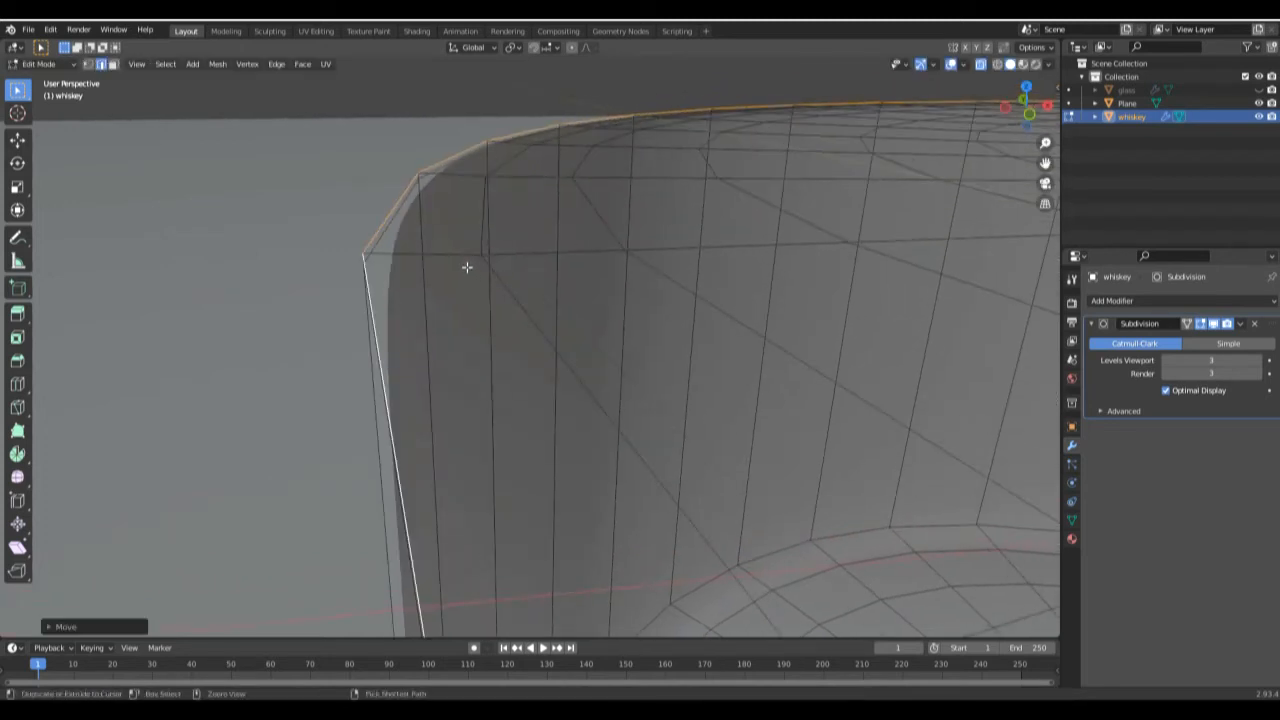
alt+shift+click(466, 267)
key(g)
key(g)
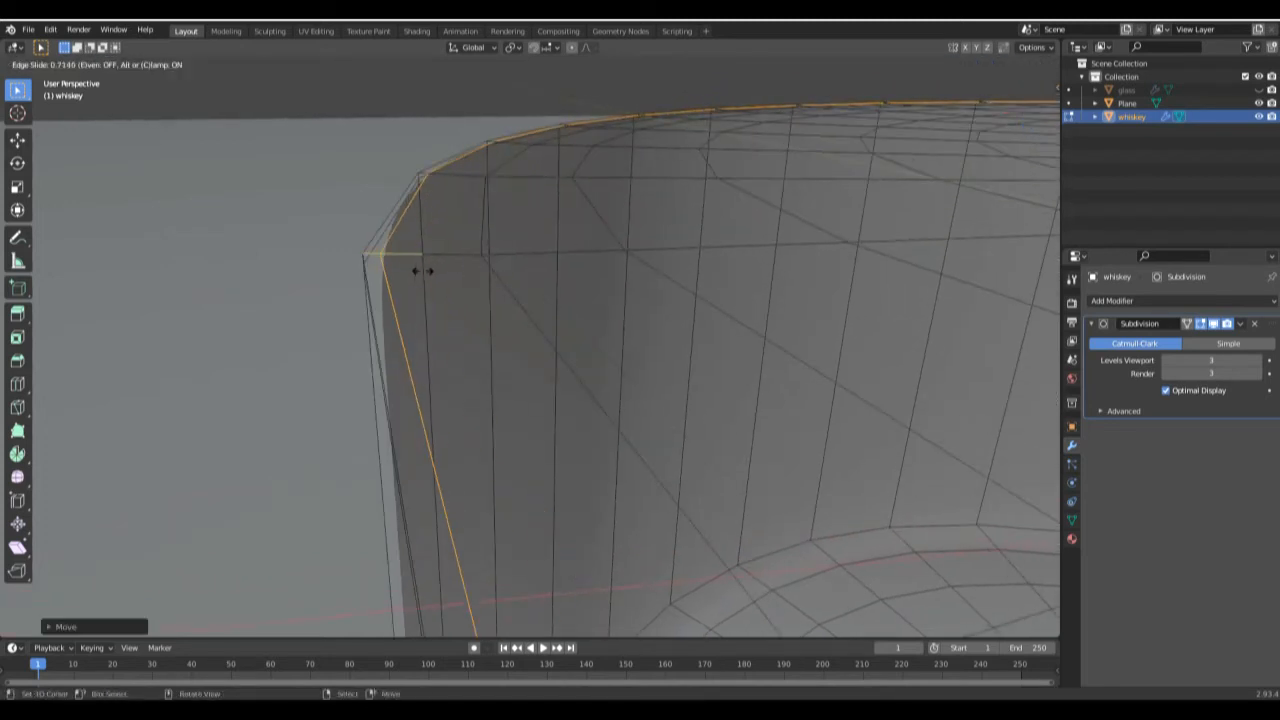
click(417, 273)
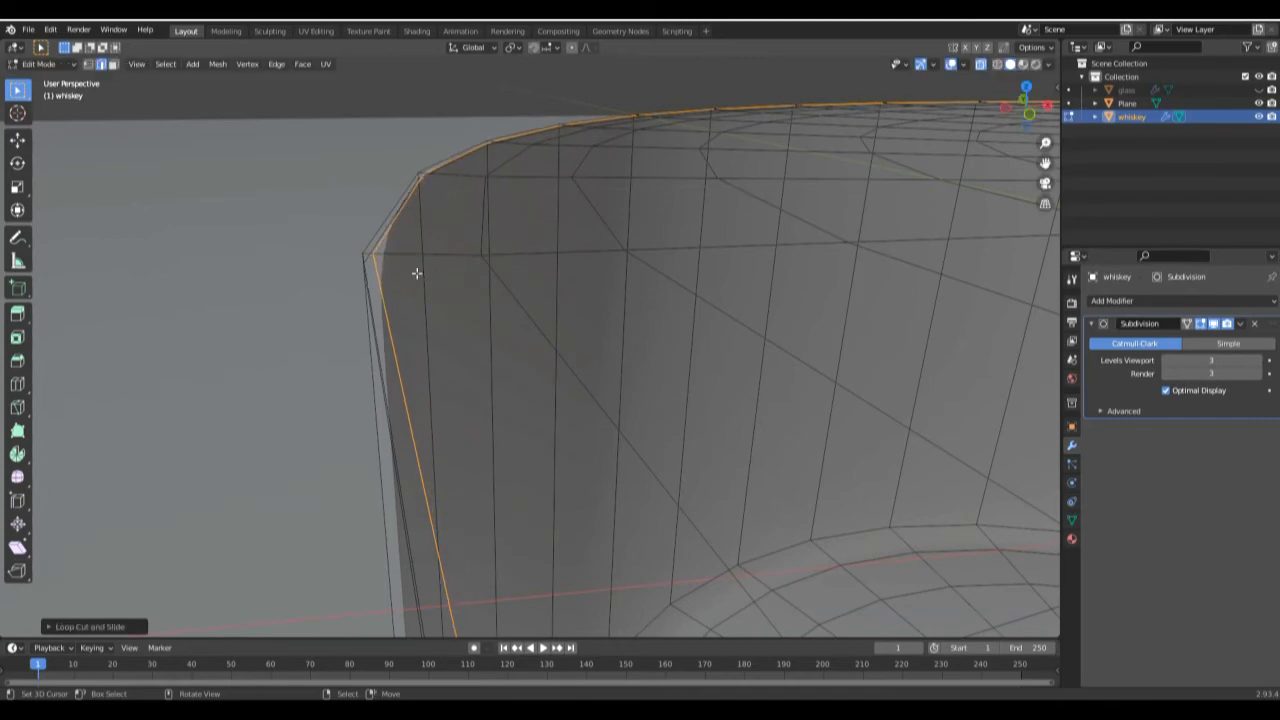
Add a second material slot to the whiskey, create a material named whiskey in it and assign it to the whole mesh
scroll(417, 273, down, 3)
middle_drag(457, 277, 523, 234)
key(a)
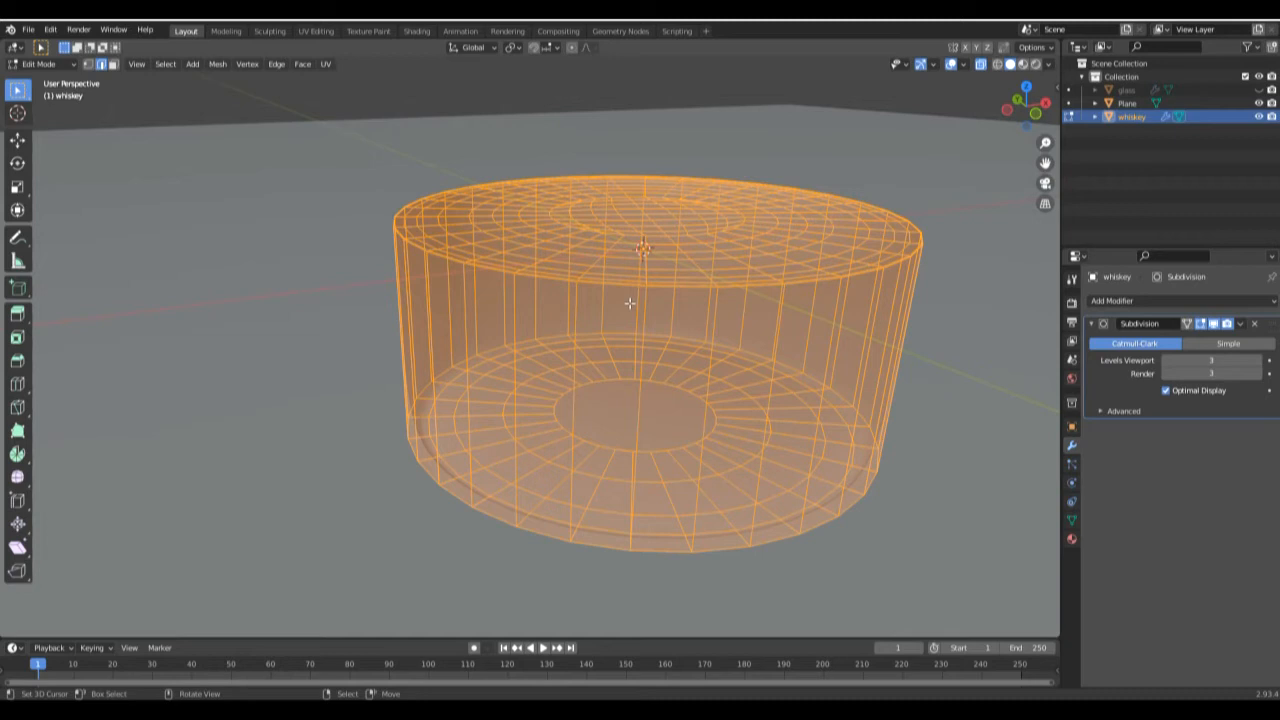
click(1071, 538)
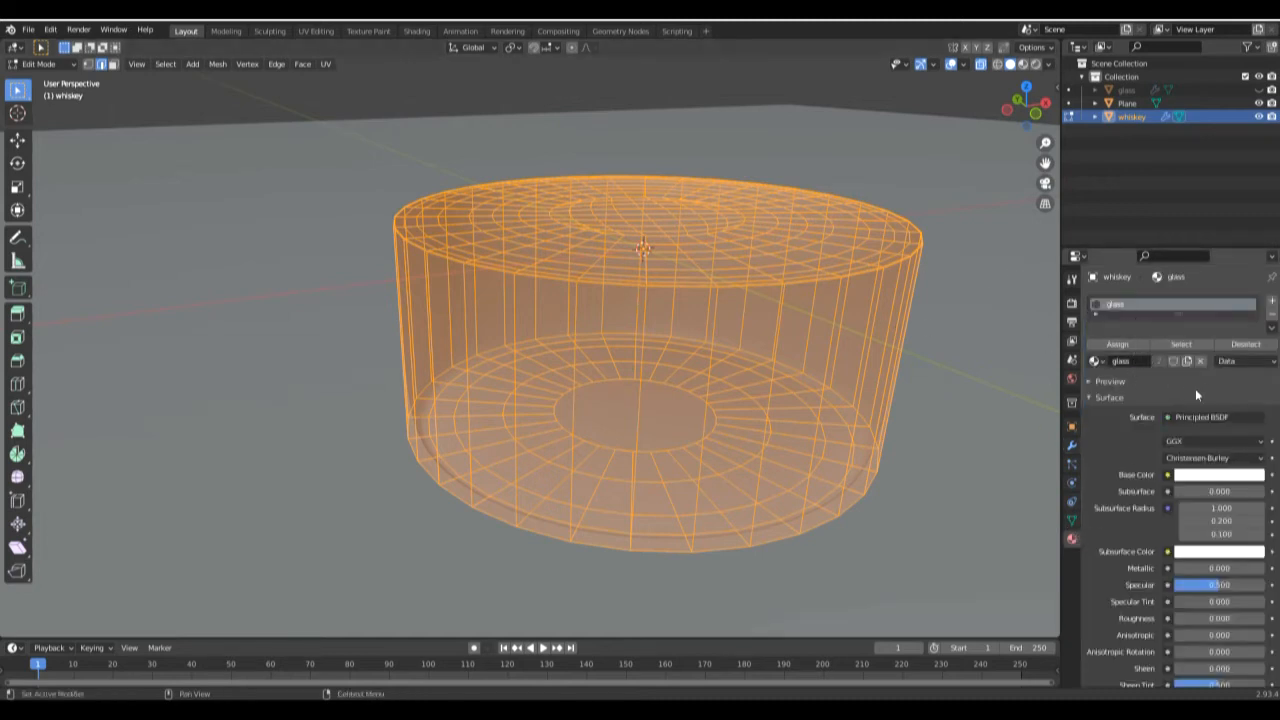
click(1272, 301)
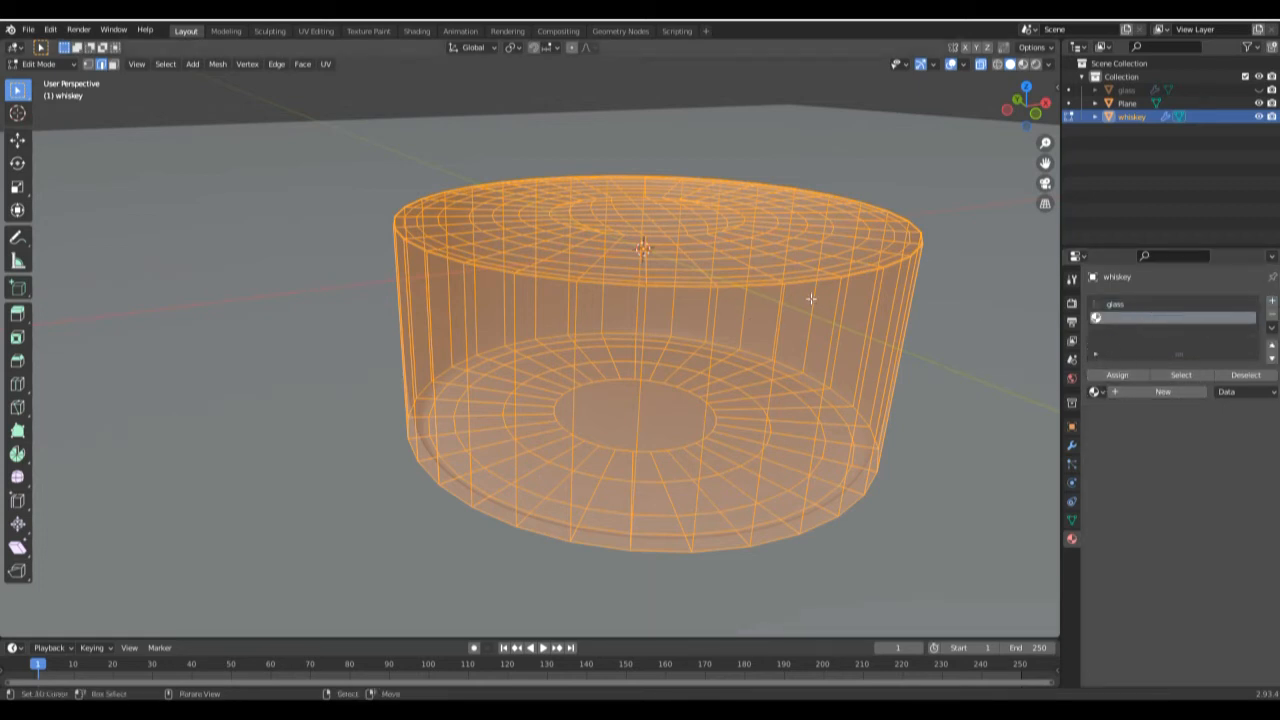
click(1140, 392)
click(1118, 375)
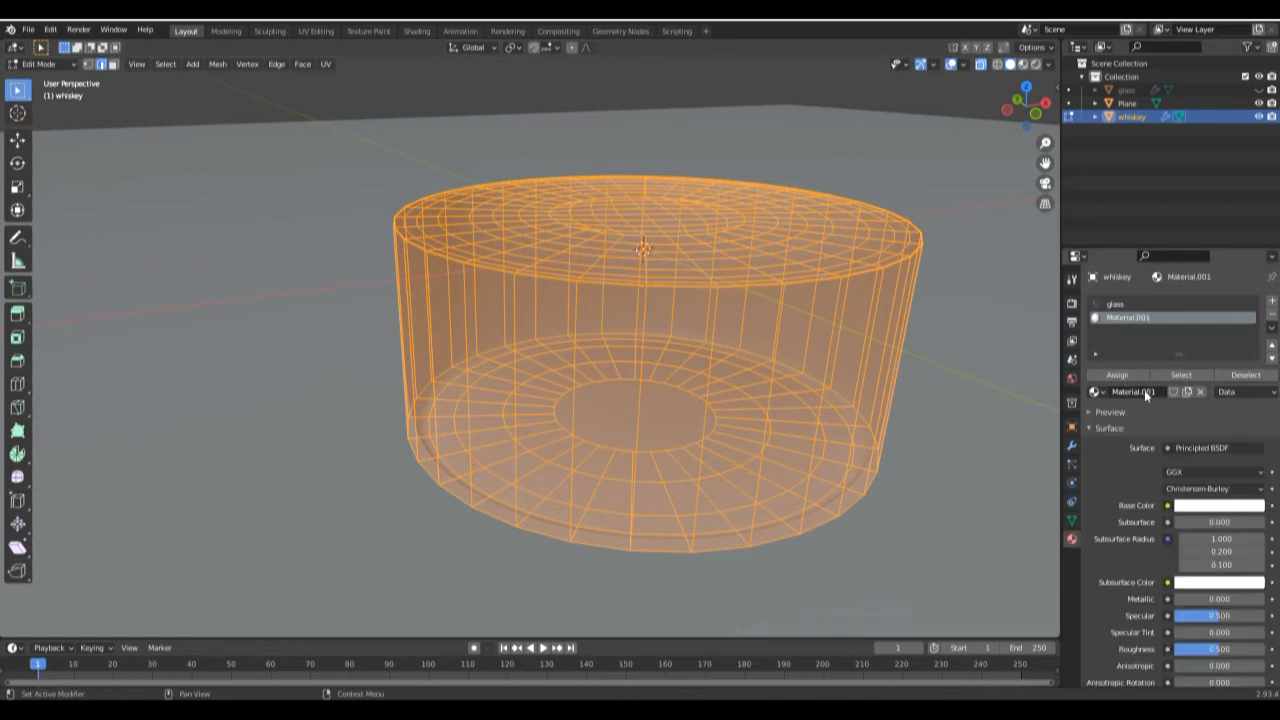
double_click(1150, 391)
text(whiskey)
key(Return)
Set the whiskey material's Transmission to 1.000 and its Roughness to 0.000
scroll(1188, 523, down, 6)
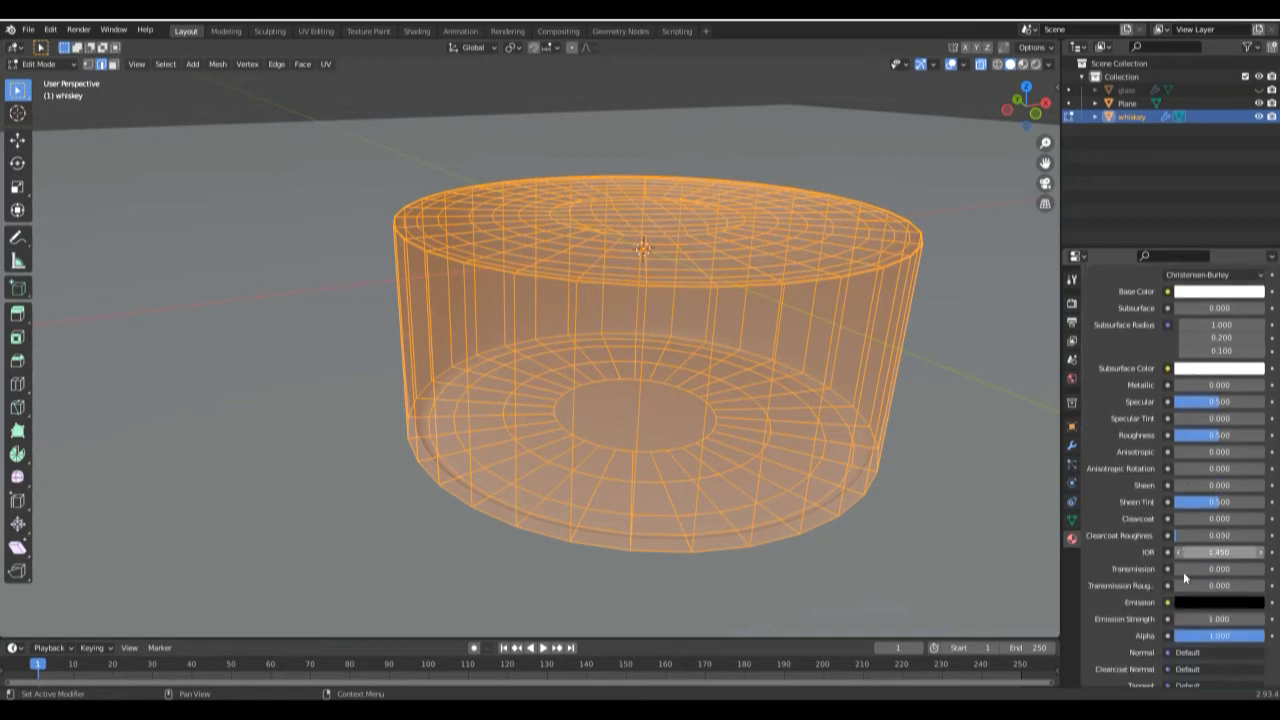
drag(1189, 569, 1267, 572)
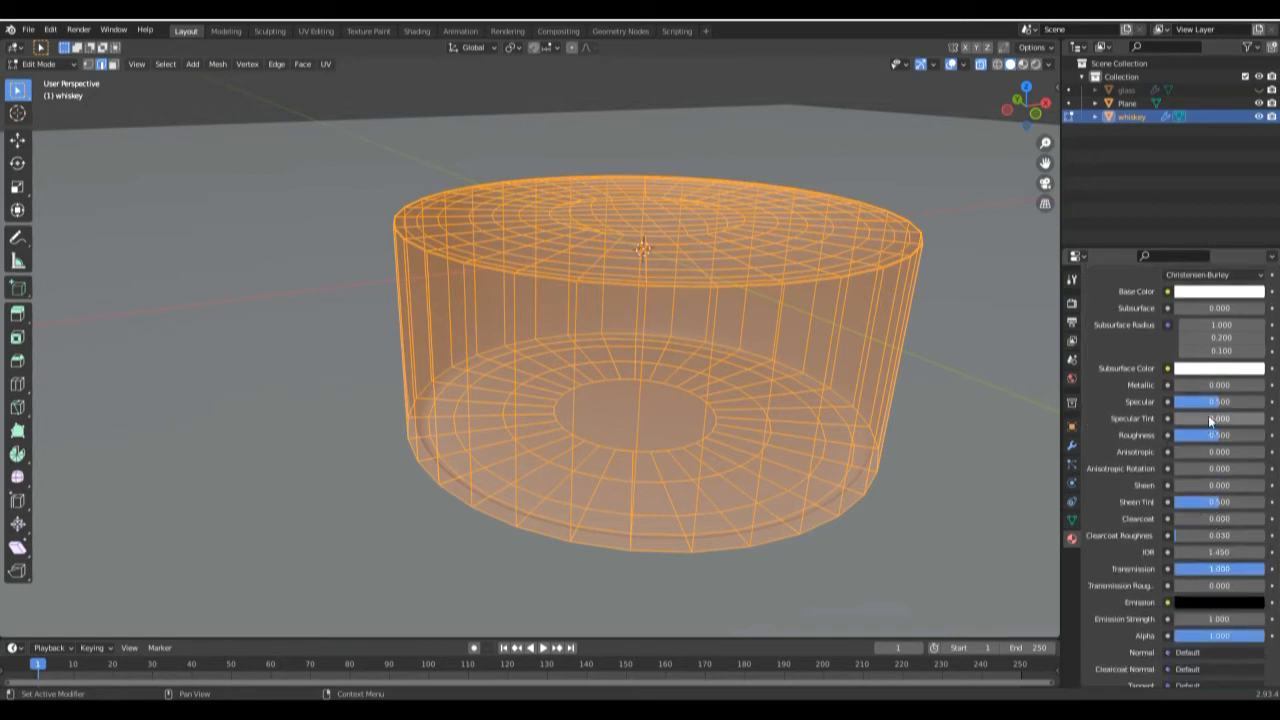
drag(1215, 435, 1182, 434)
Change the whiskey material's base color to a light orange-brown with saturation 0.758 and value 0.604
scroll(1178, 485, up, 2)
click(1198, 375)
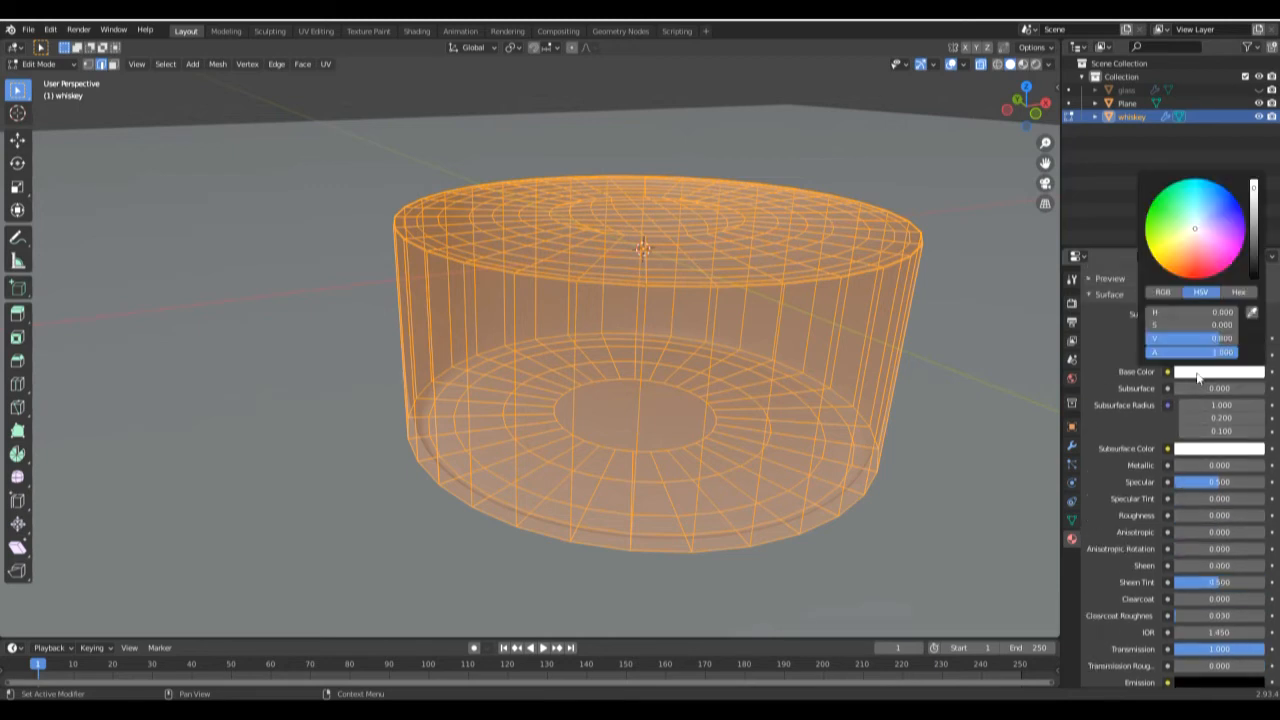
drag(1190, 264, 1186, 250)
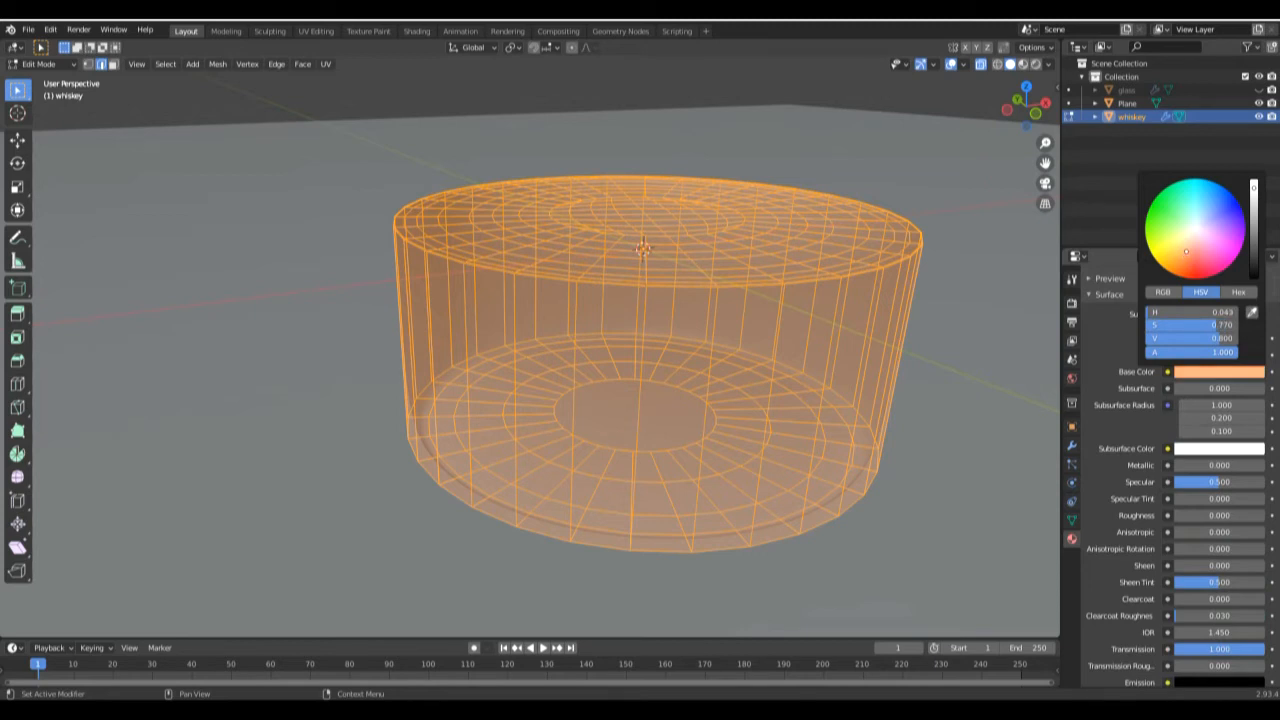
drag(1252, 190, 1254, 192)
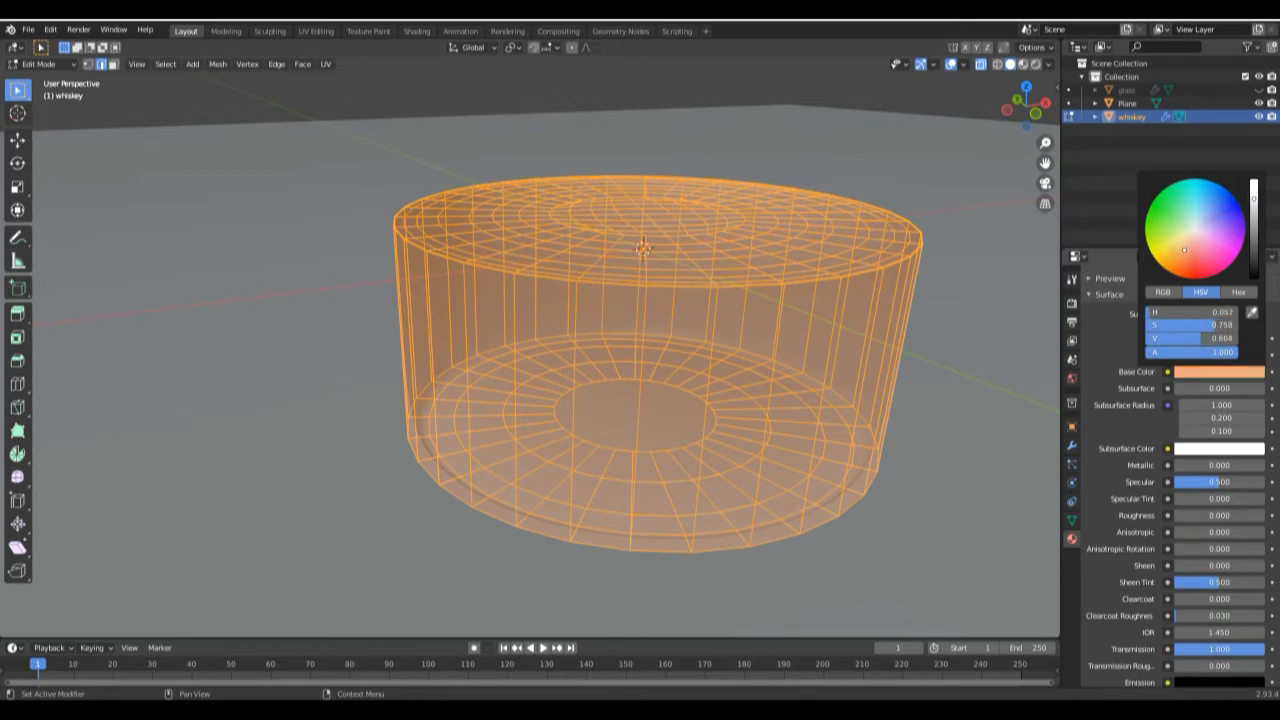
Add a Volume Absorption shader to the whiskey material's volume and set its density to 3
scroll(1158, 556, down, 5)
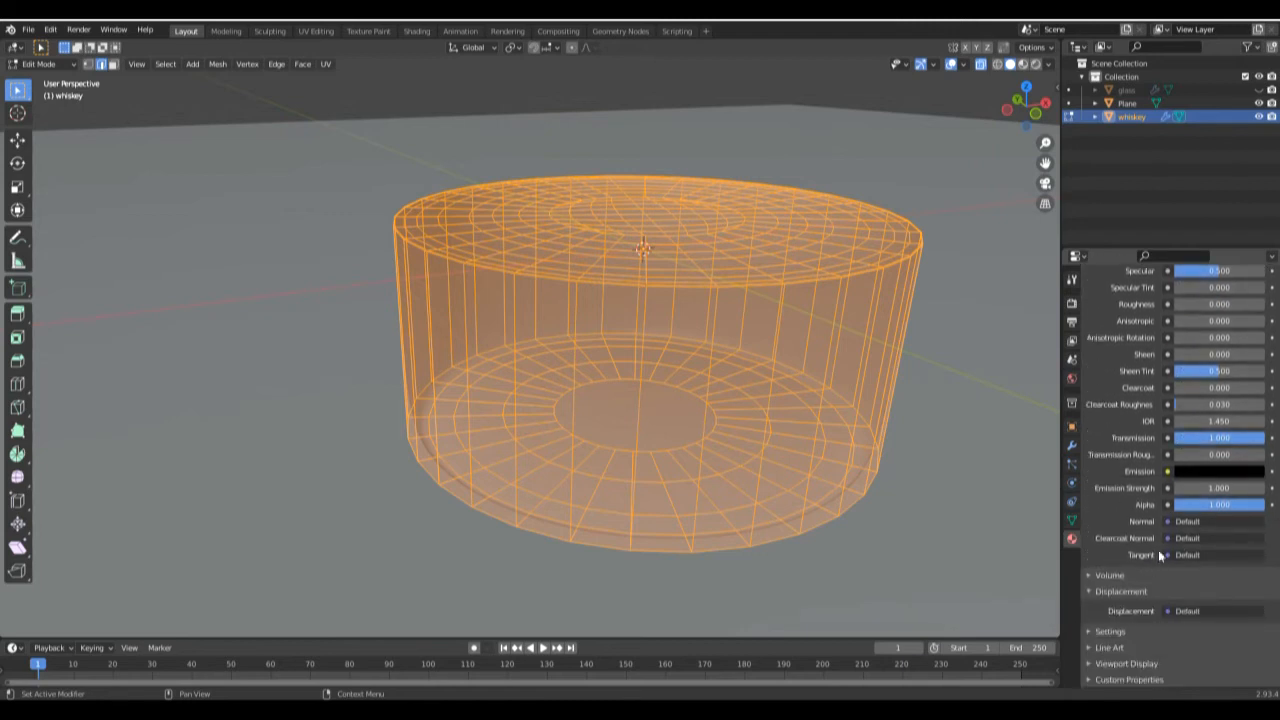
click(1116, 576)
click(1182, 594)
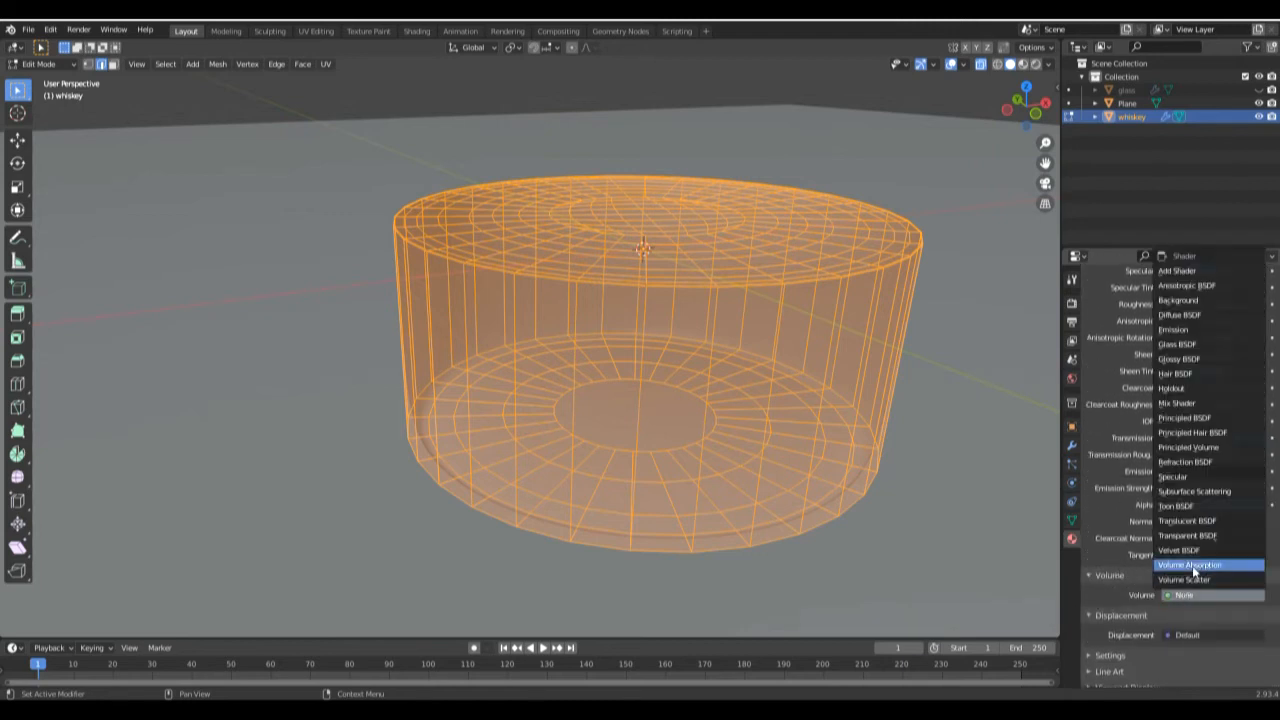
click(1203, 567)
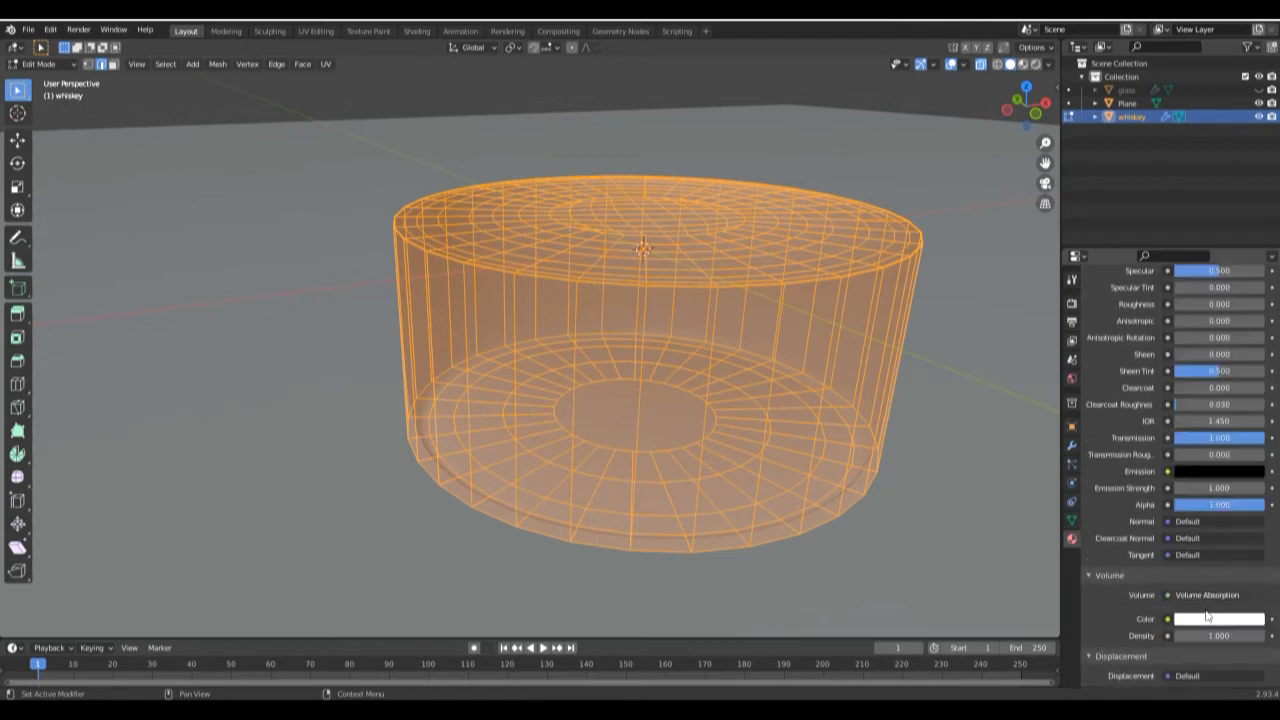
scroll(1210, 580, down, 2)
double_click(1217, 584)
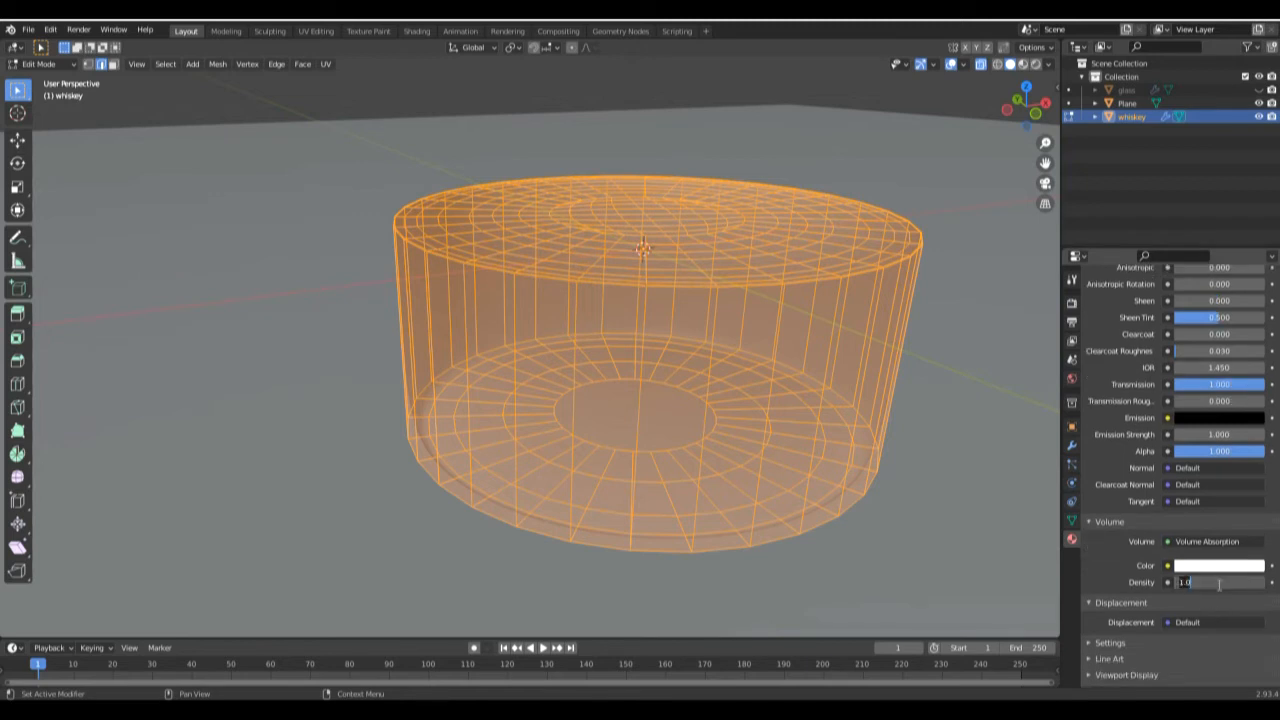
text(5)
key(Return)
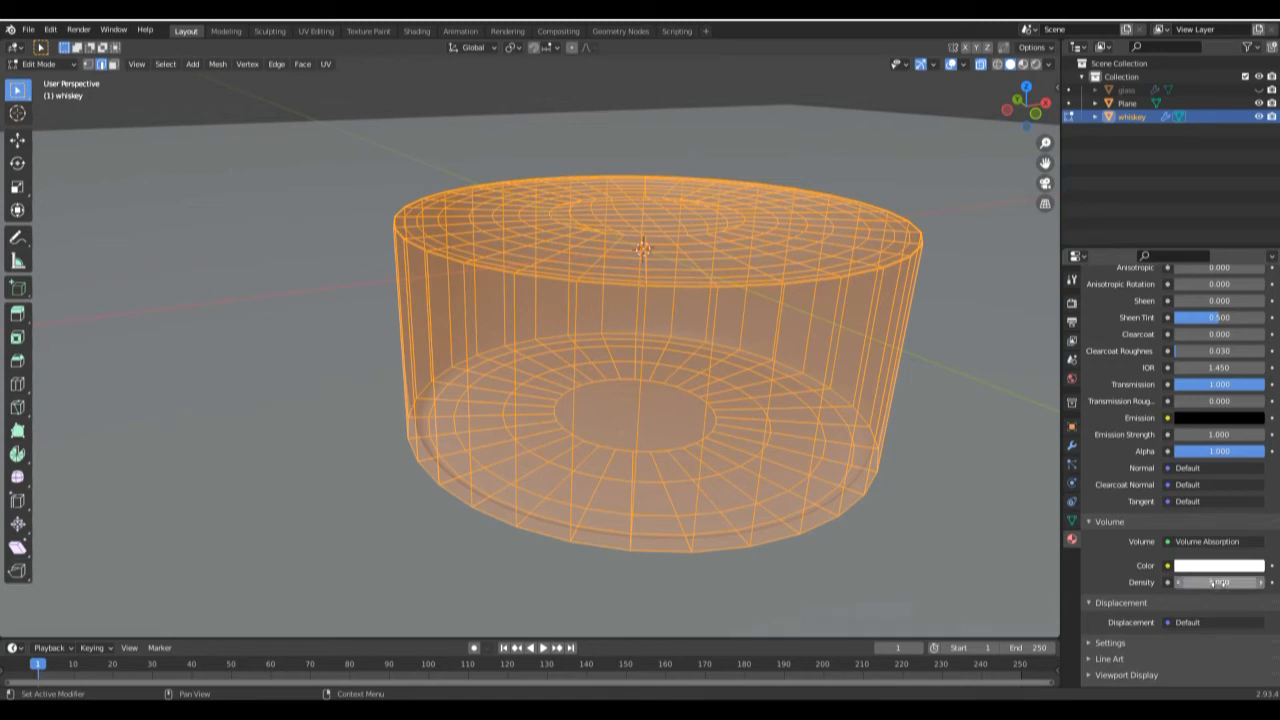
Change the Volume Absorption color to a pale orange
click(1214, 567)
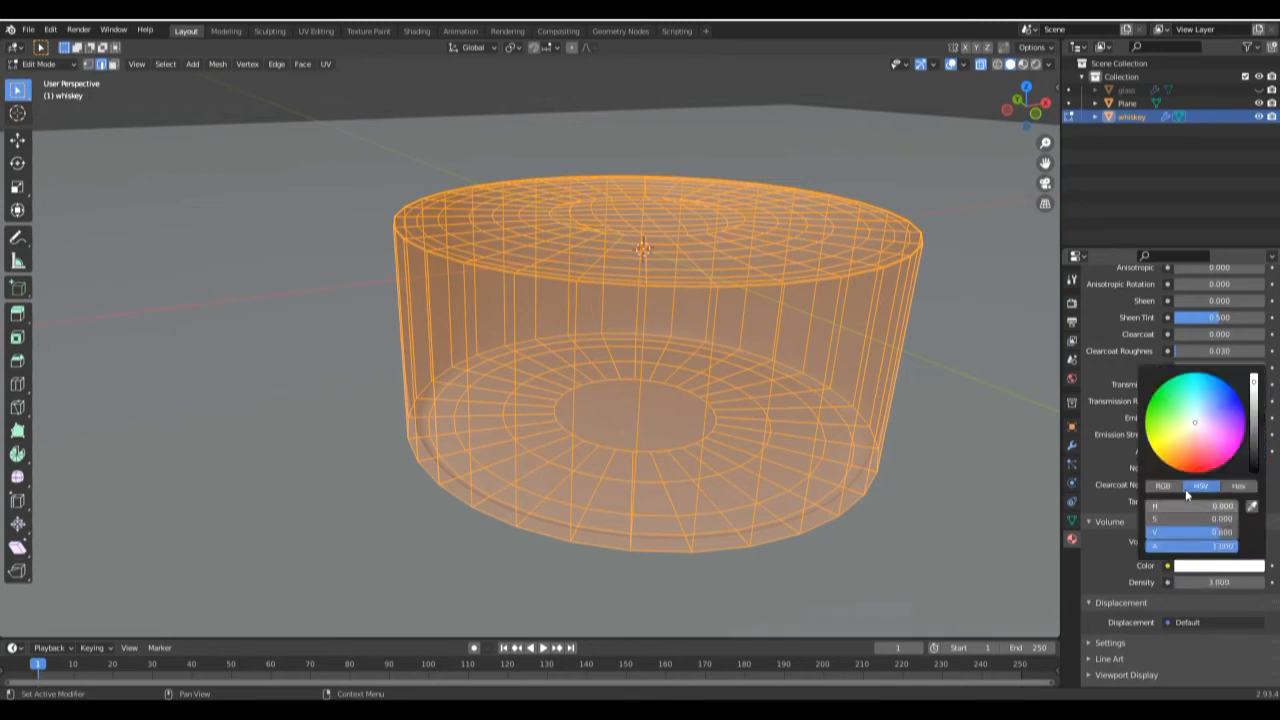
drag(1198, 426, 1192, 432)
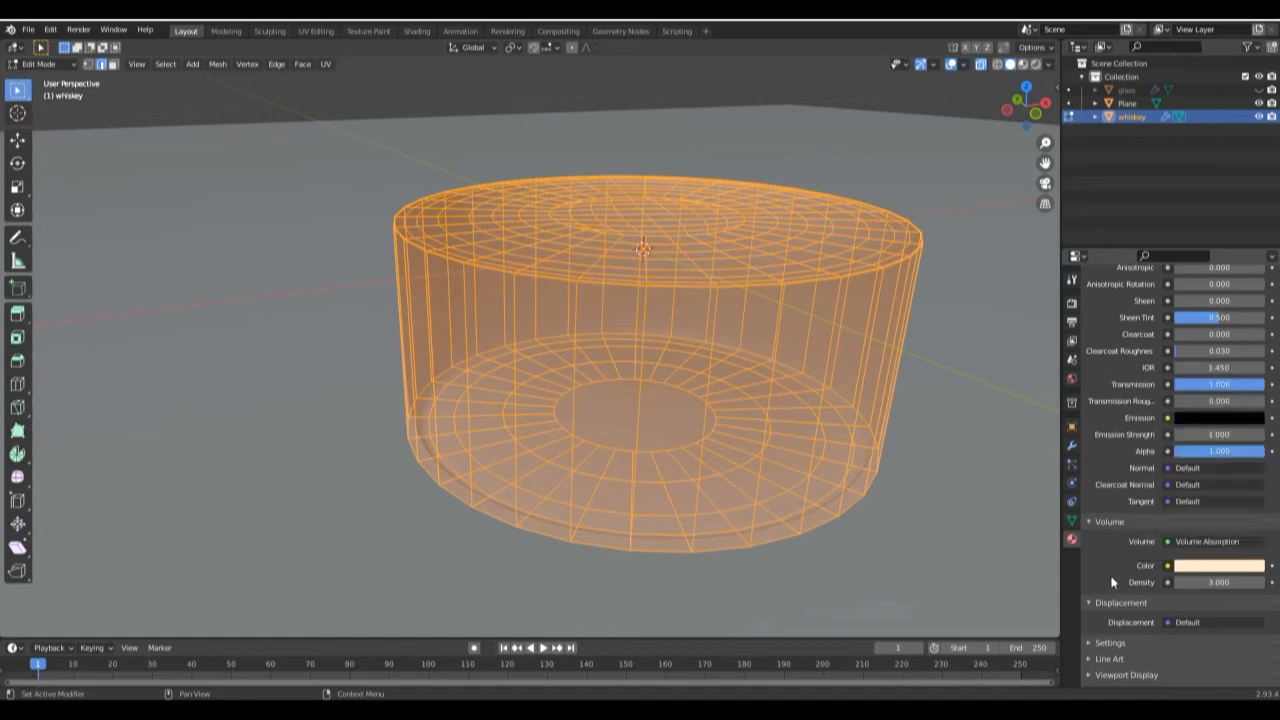
scroll(1042, 350, up, 3)
scroll(1044, 120, down, 2)
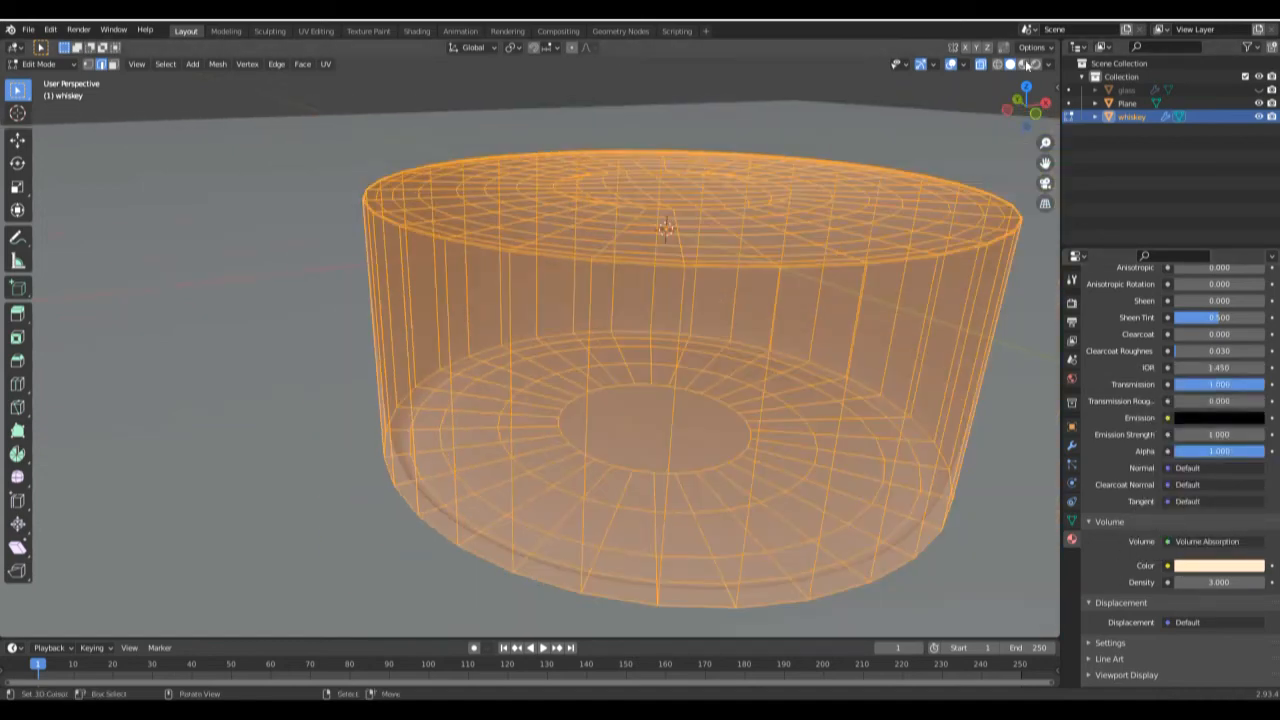
Unhide the glass and inspect the whiskey inside it in Object Mode with Rendered viewport shading
click(1022, 65)
scroll(895, 247, down, 2)
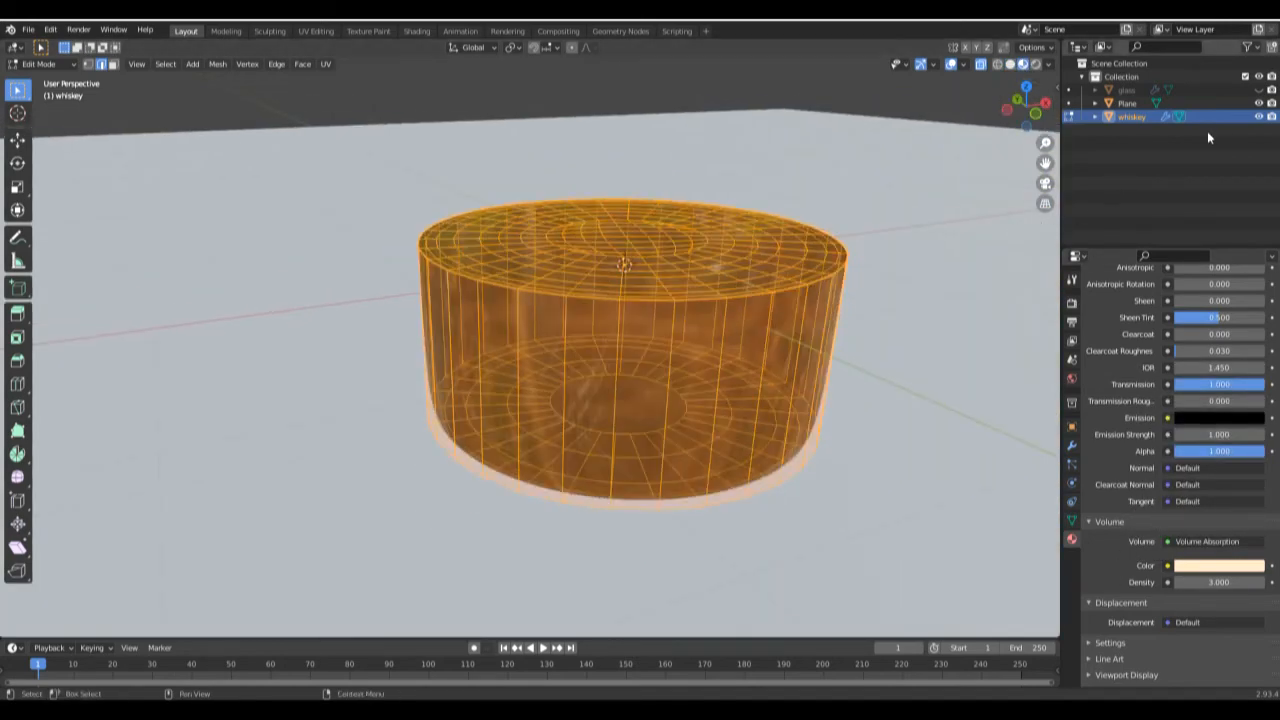
click(1258, 90)
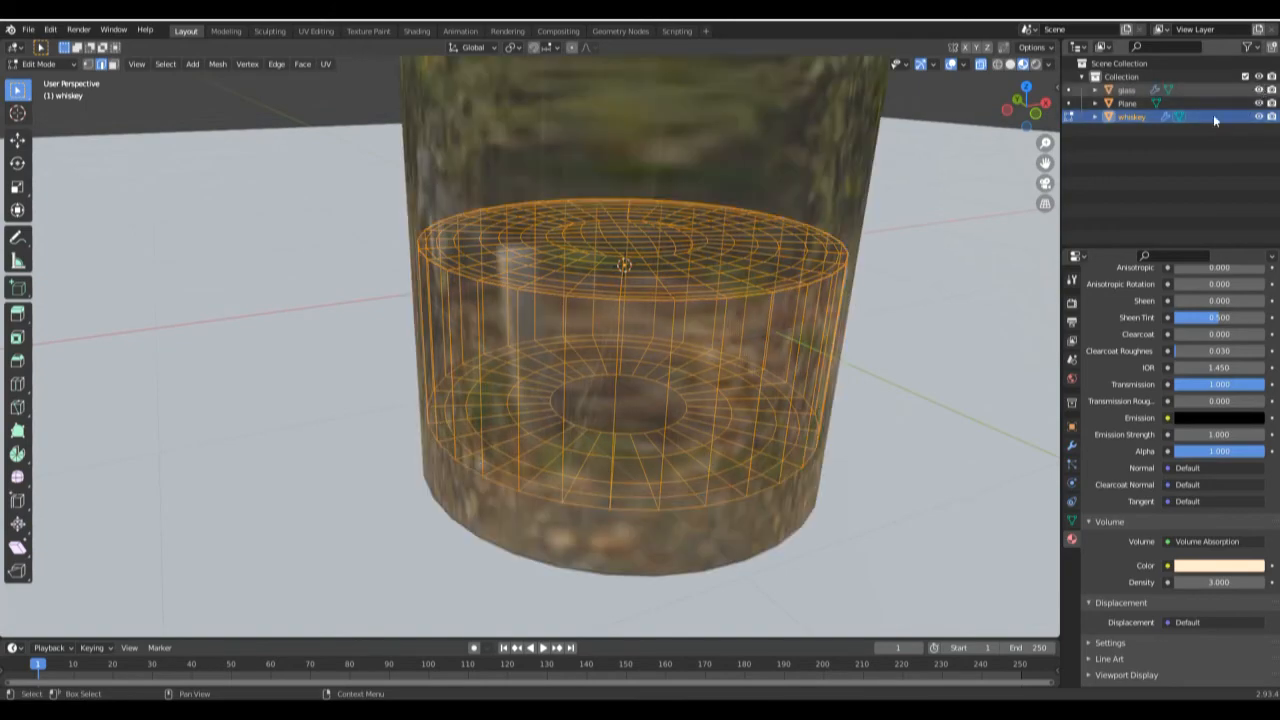
click(1036, 64)
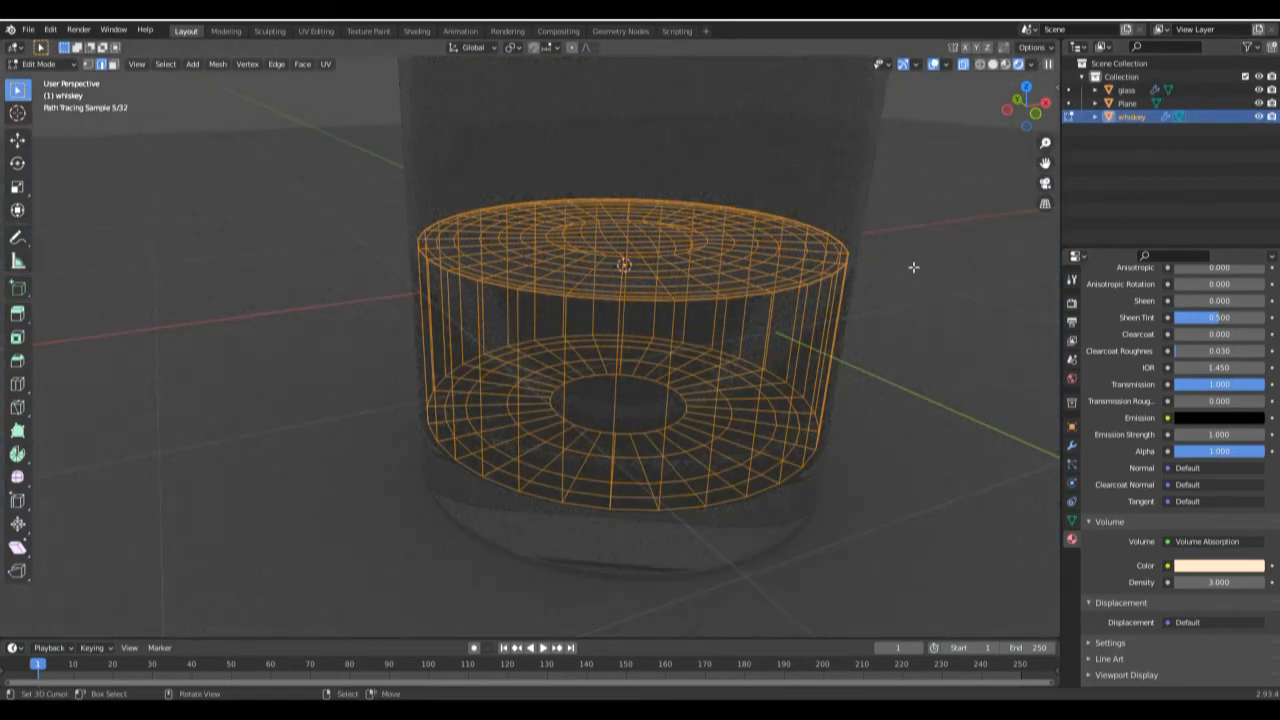
key(Tab)
scroll(800, 285, down, 2)
scroll(762, 297, up, 2)
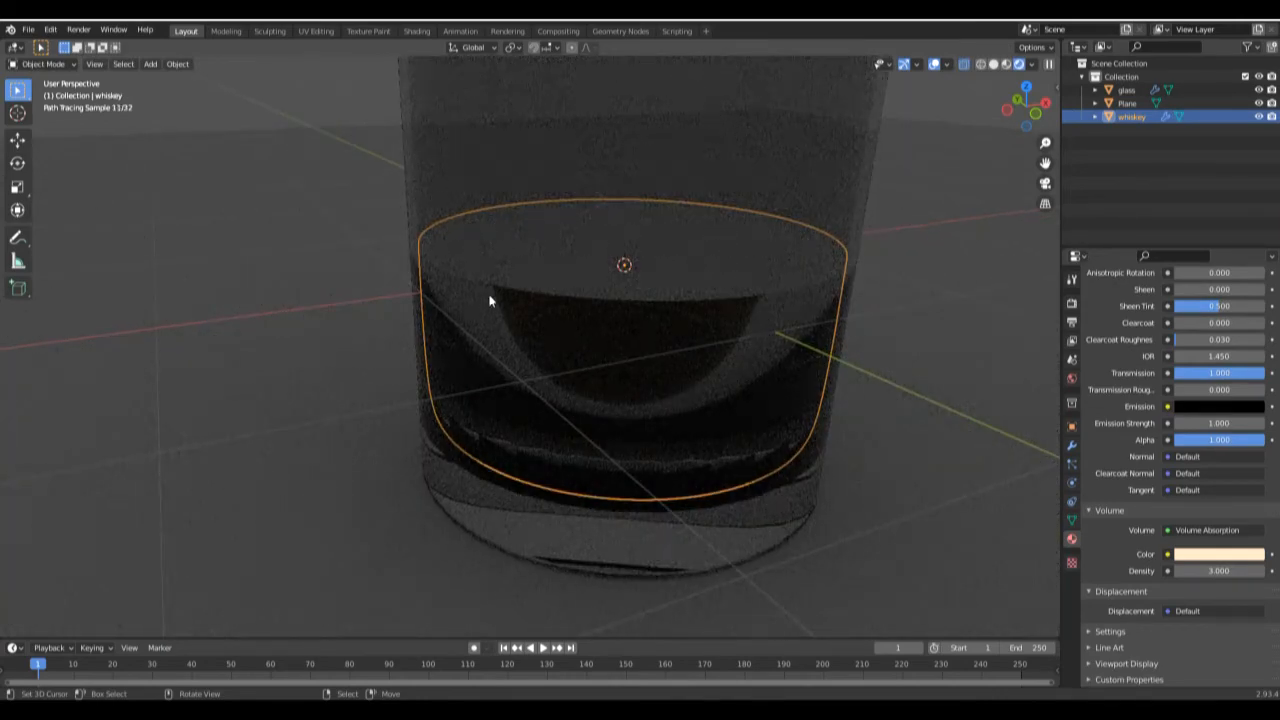
mouse_move(706, 336)
middle_down()
mouse_move(734, 371)
mouse_move(724, 418)
mouse_move(714, 334)
mouse_move(614, 357)
mouse_move(634, 349)
mouse_move(520, 304)
middle_up()
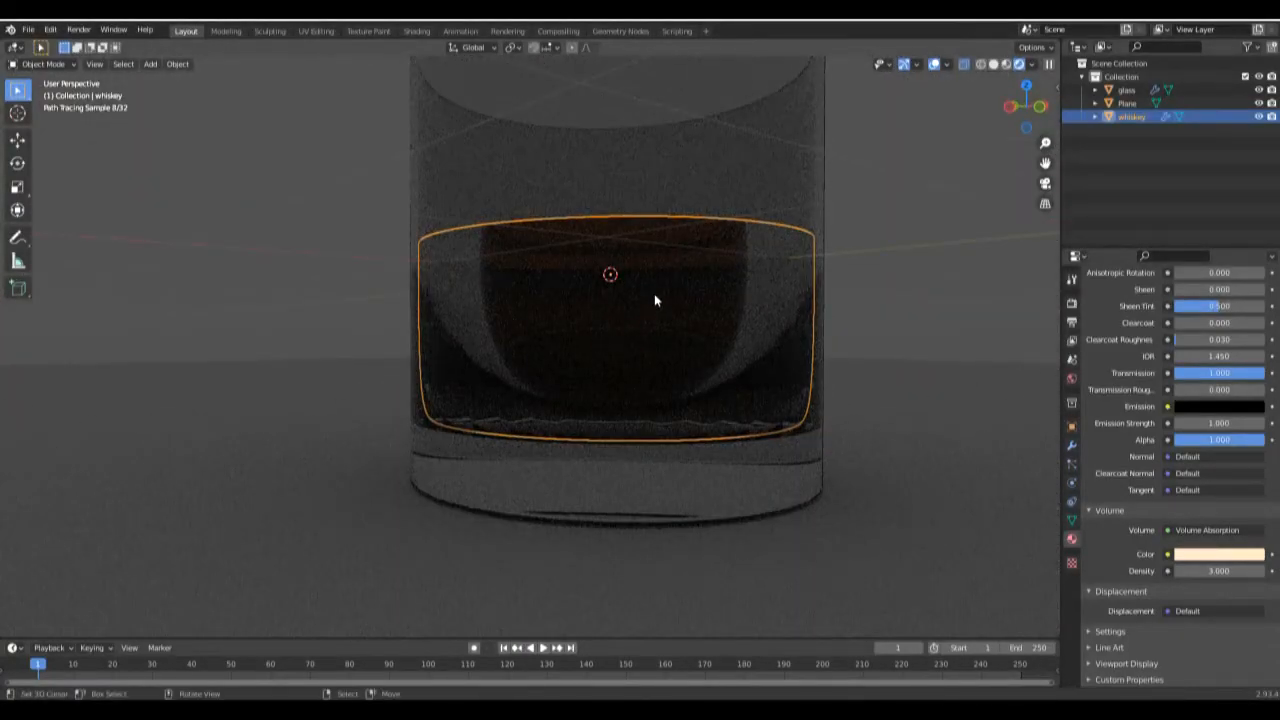
mouse_move(654, 293)
middle_down()
mouse_move(662, 350)
mouse_move(700, 390)
middle_up()
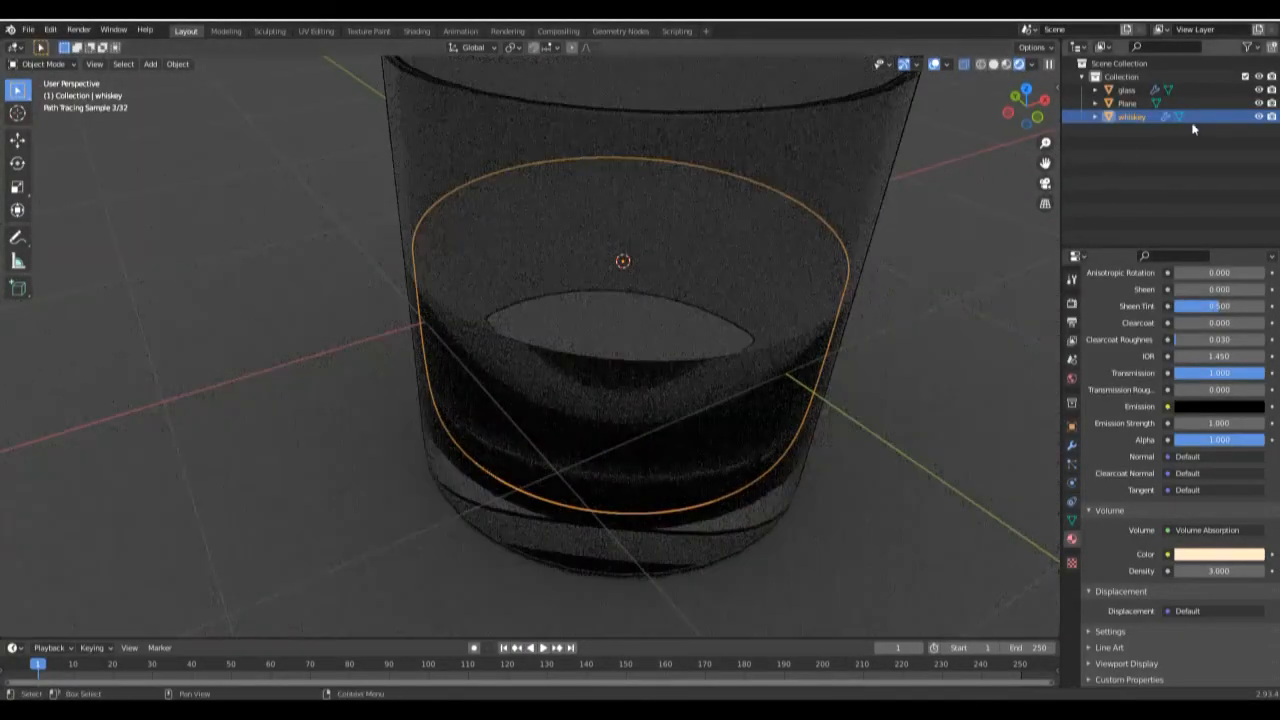
Recalculate the whiskey mesh's normals outward with the glass temporarily hidden, and recheck the rendered whiskey inside the glass
click(1259, 90)
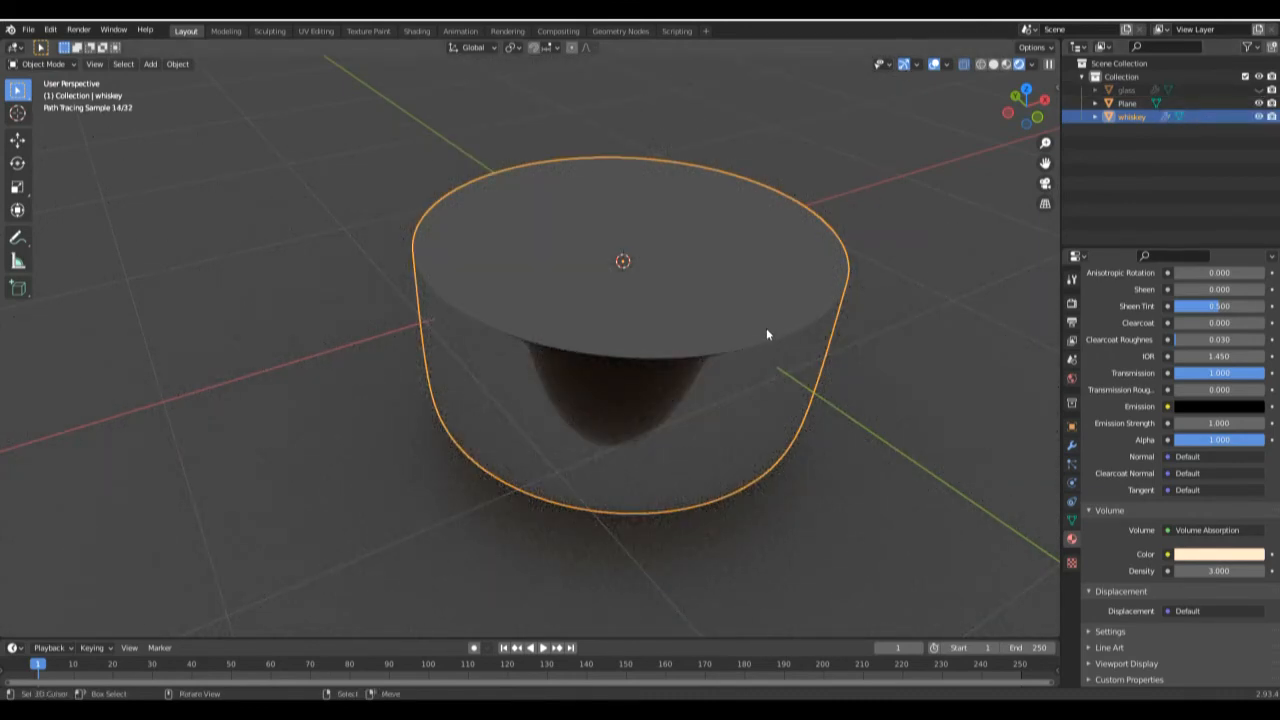
key(Tab)
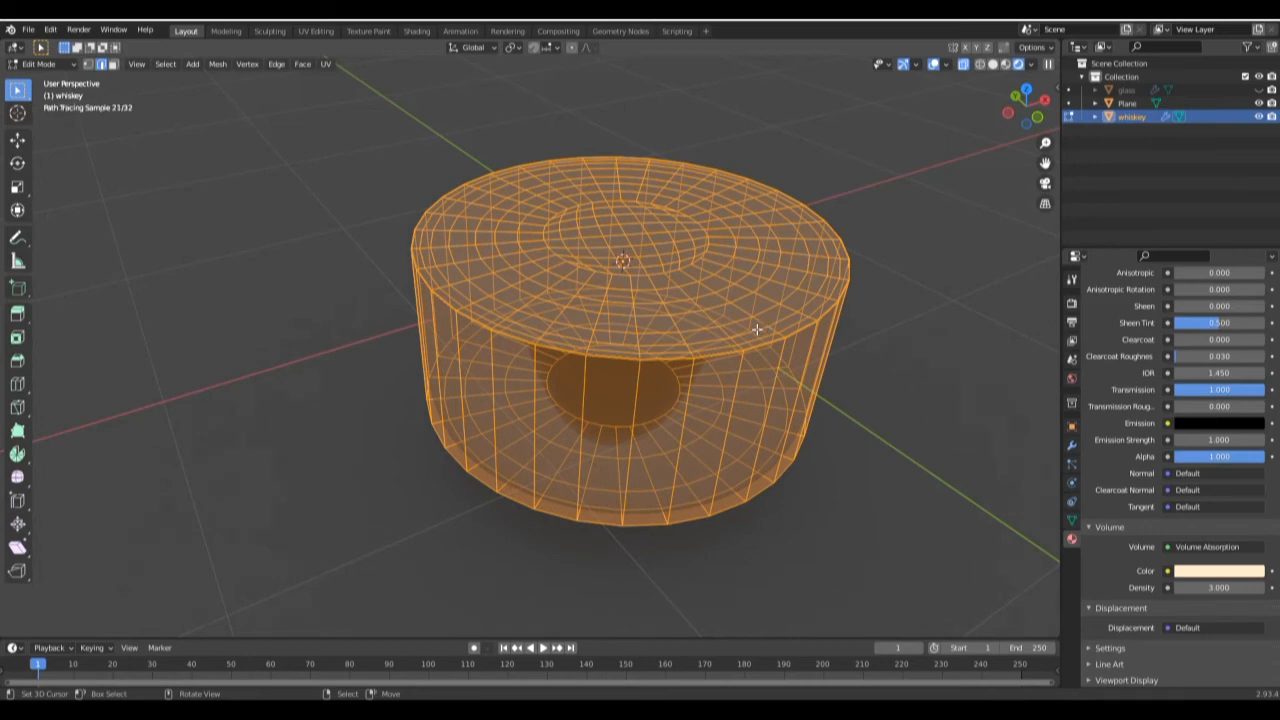
key(shift+n)
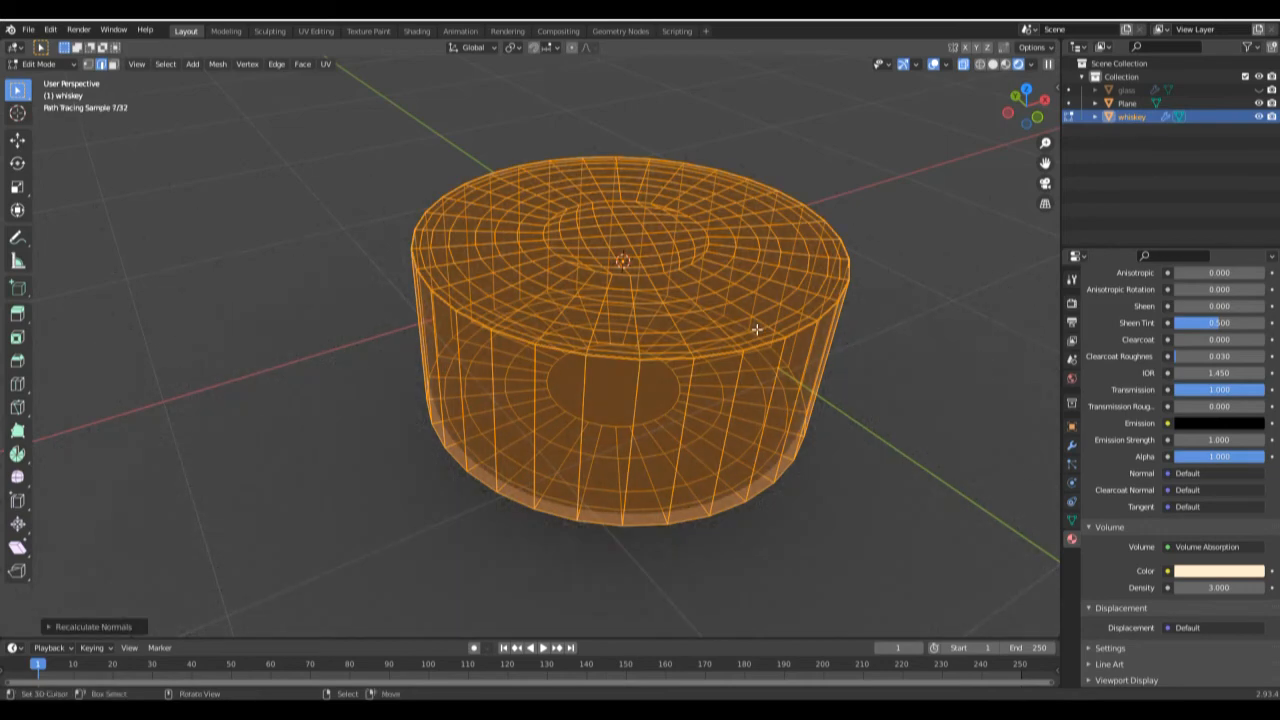
click(1259, 89)
key(Tab)
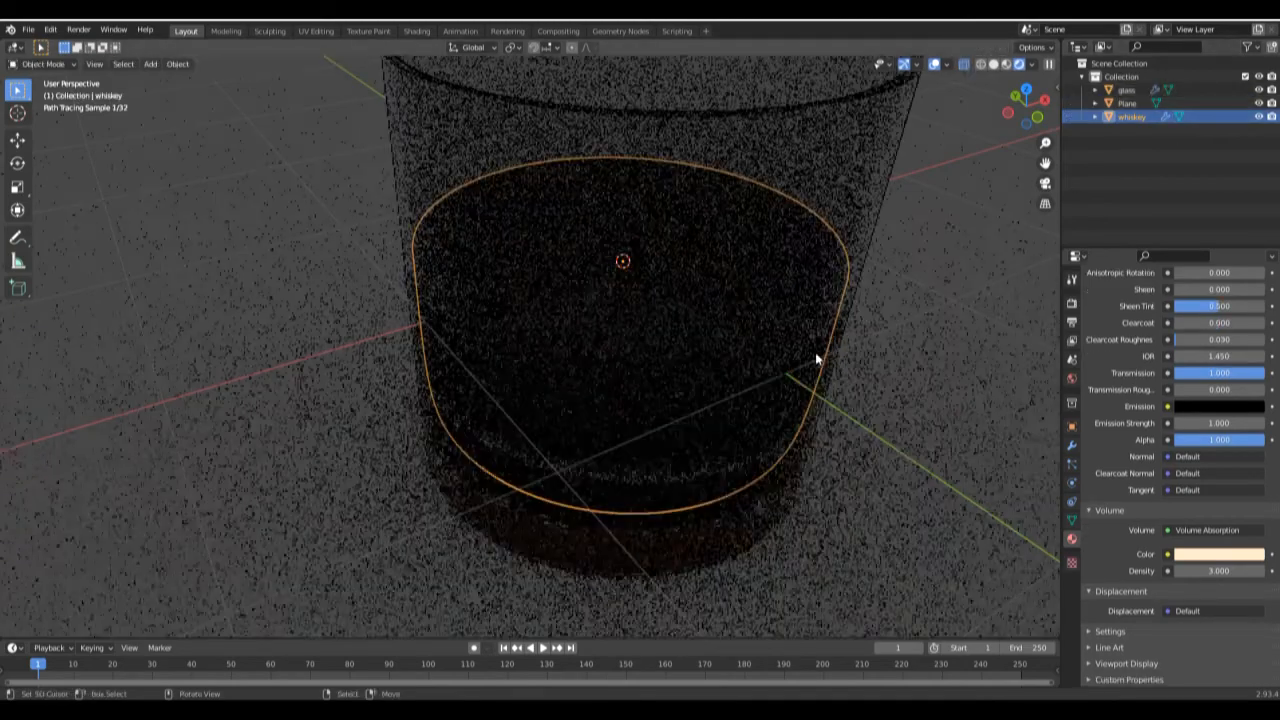
middle_drag(806, 359, 831, 316)
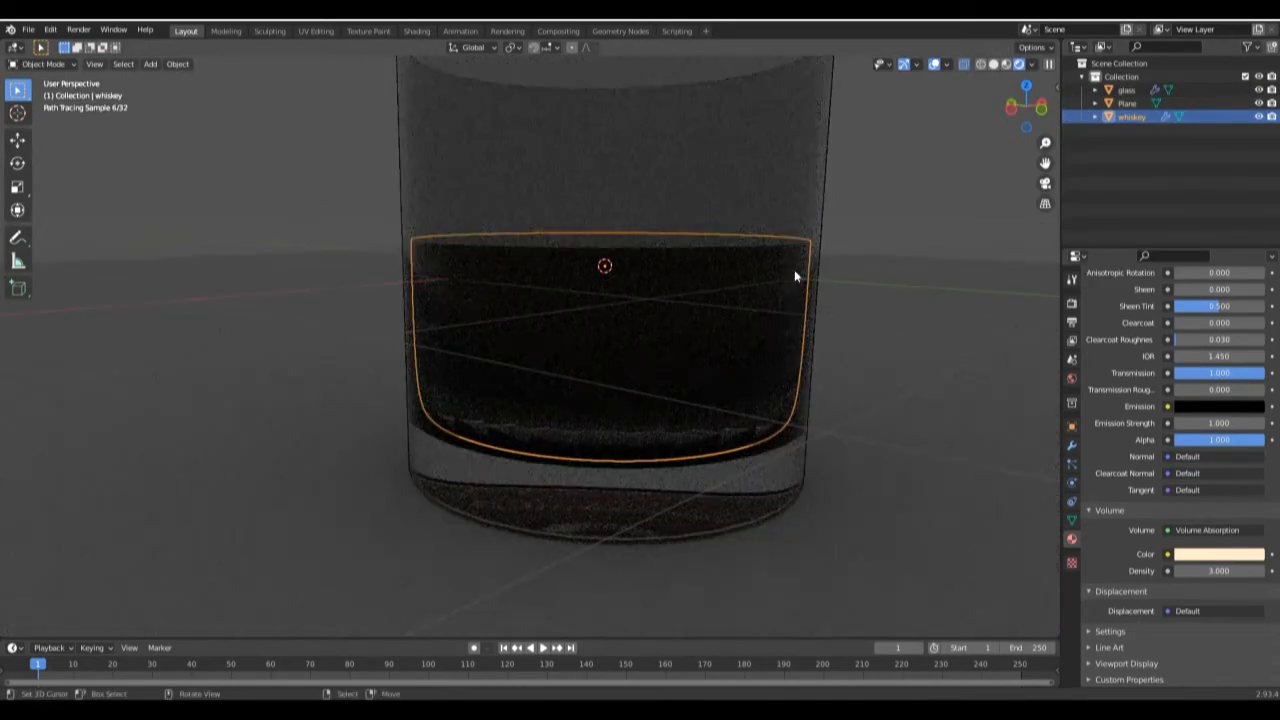
middle_drag(780, 280, 774, 317)
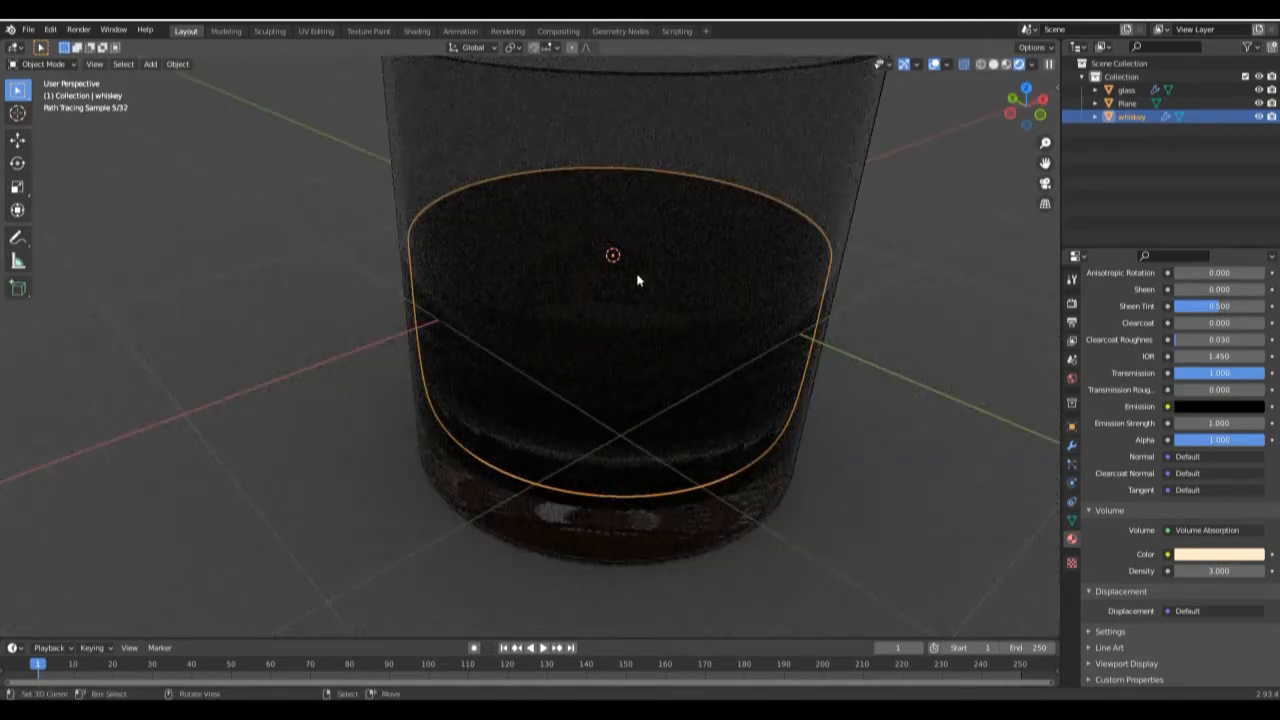
Scale the whiskey down very slightly so it pulls away from the glass's inner walls
middle_drag(637, 280, 737, 277)
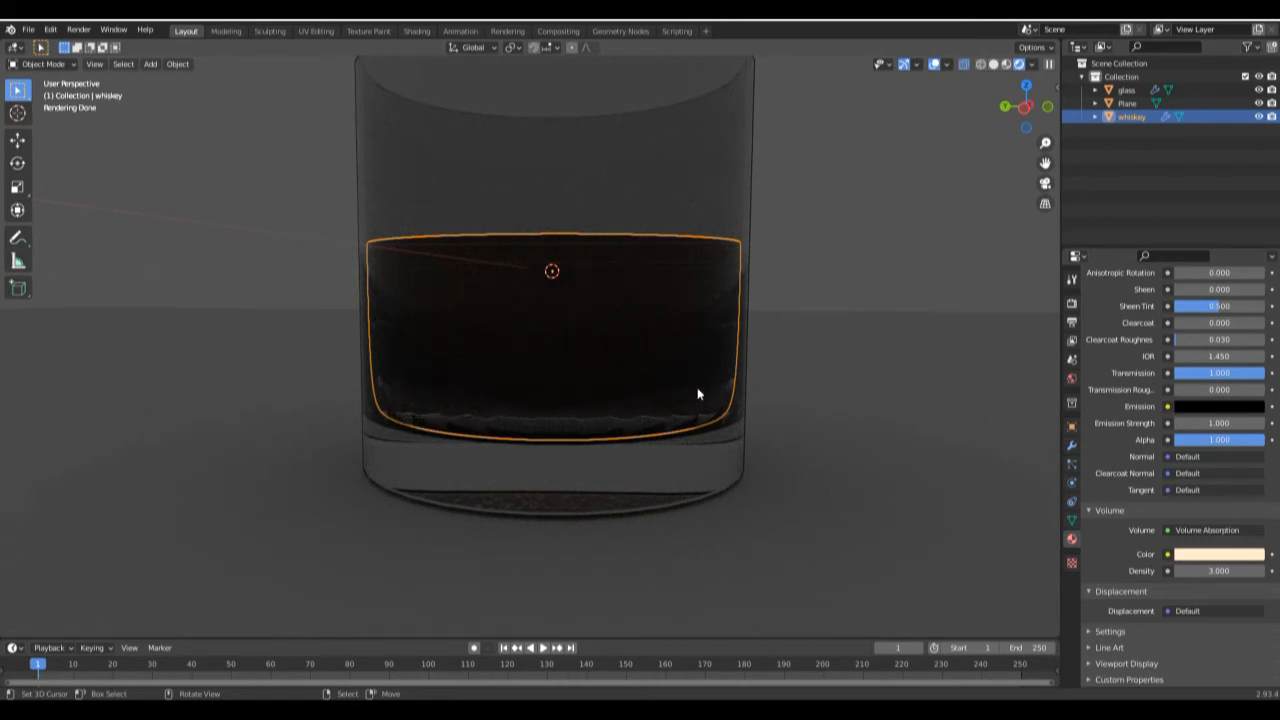
mouse_move(703, 380)
middle_down()
mouse_move(683, 395)
mouse_move(634, 303)
middle_up()
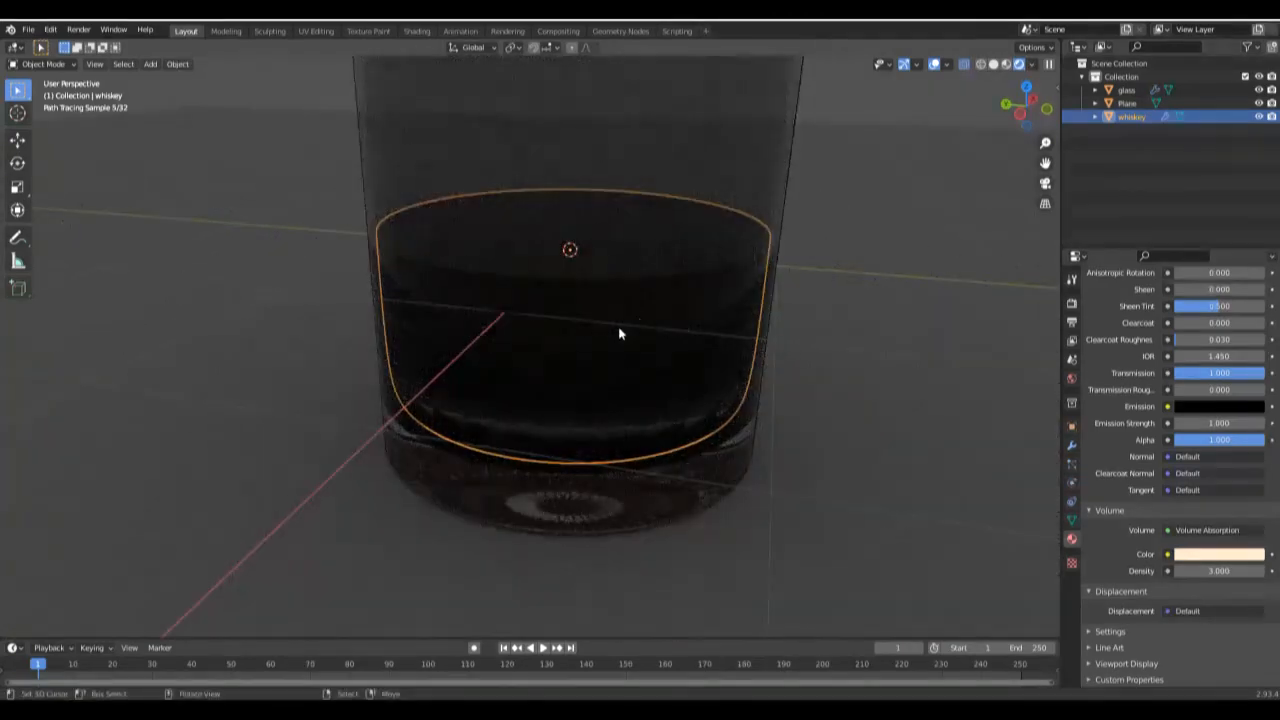
middle_drag(642, 383, 649, 242)
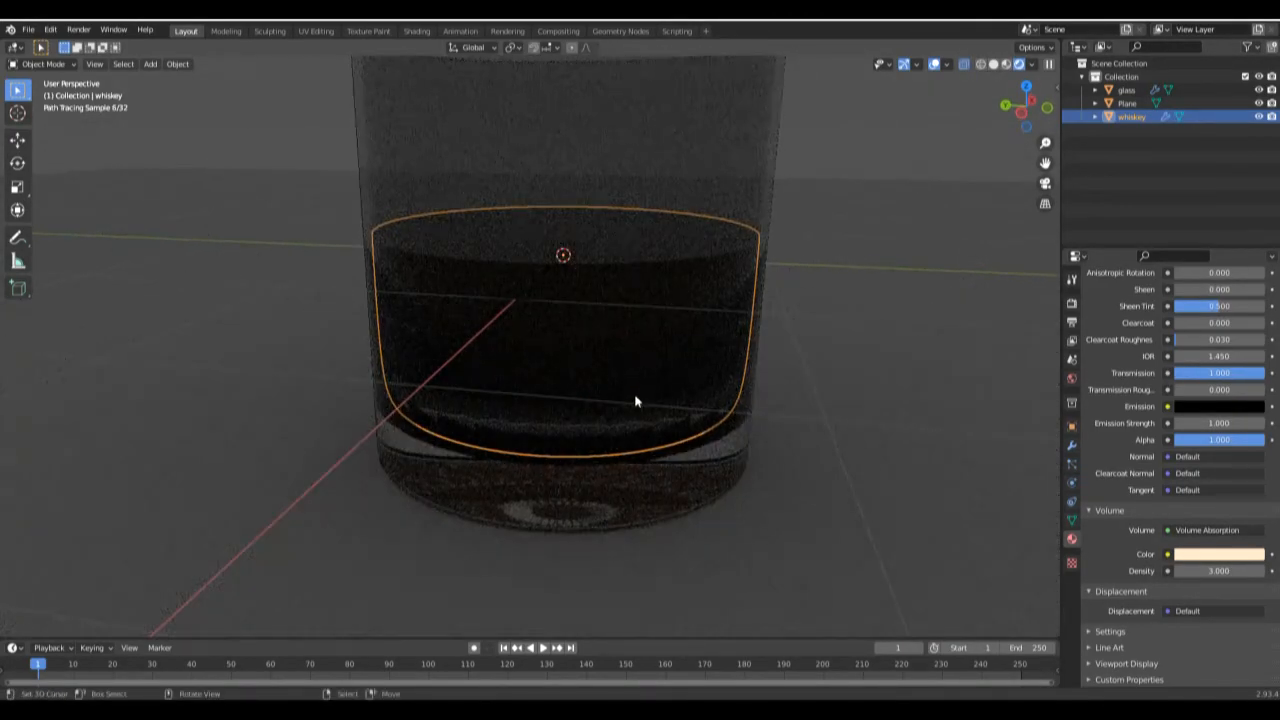
middle_drag(634, 320, 640, 383)
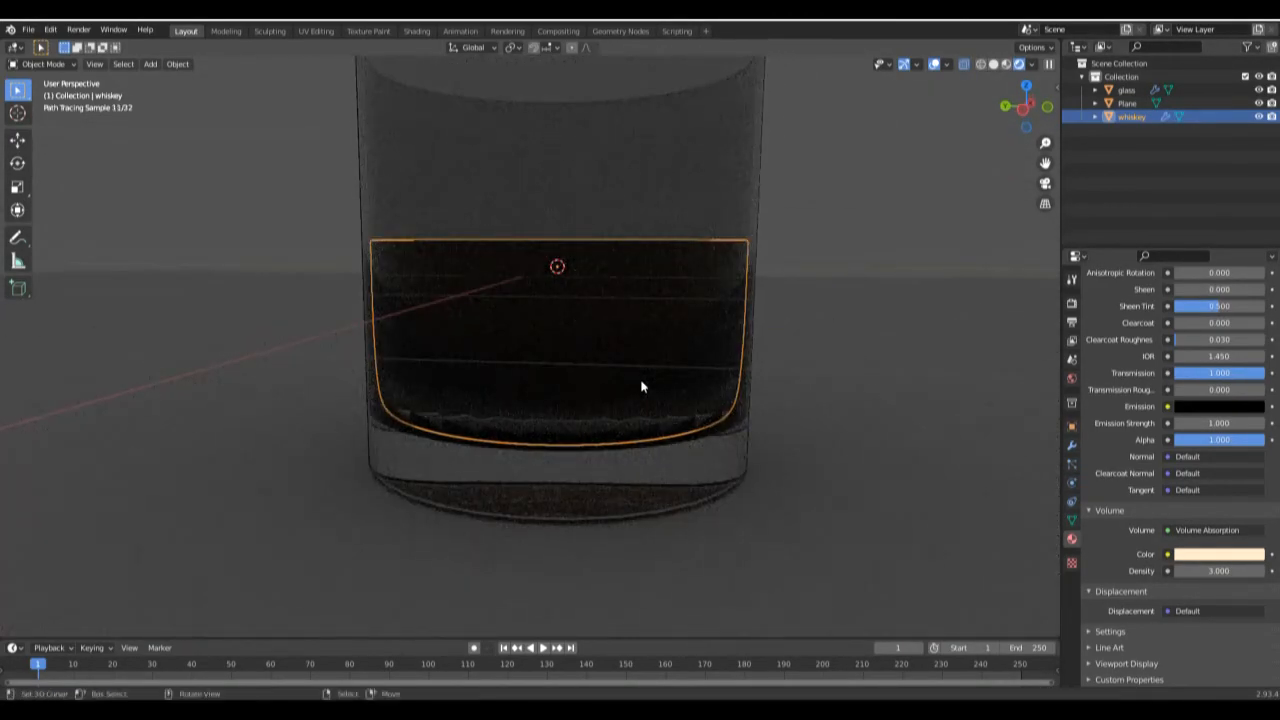
key(s)
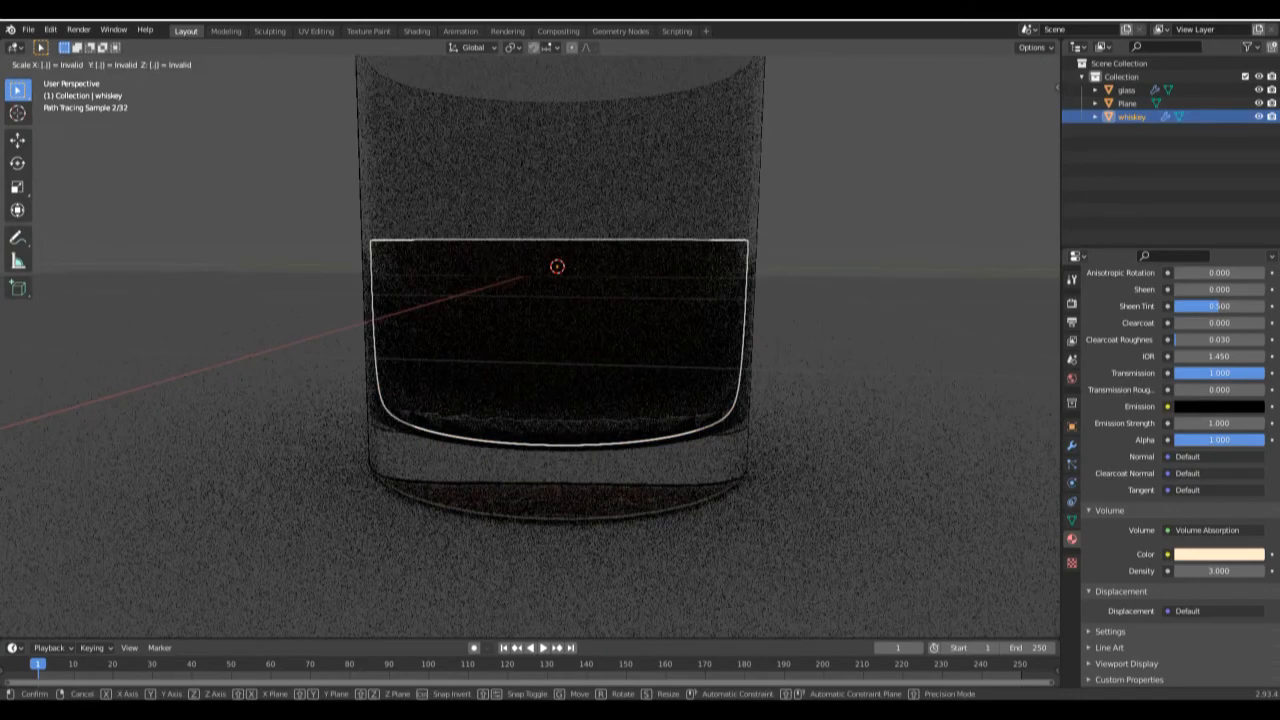
click(642, 387)
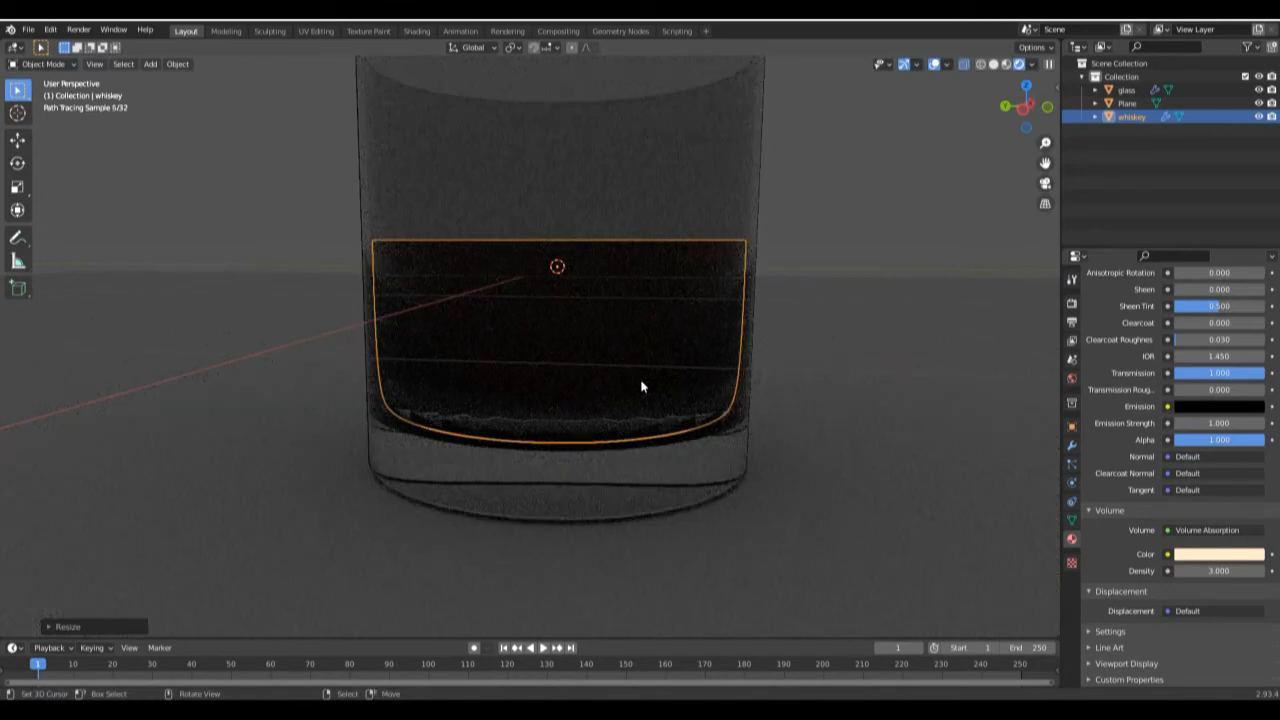
Turn off viewport display of the glass's Subdivision modifier, then reselect the whiskey and check it inside the glass
click(644, 195)
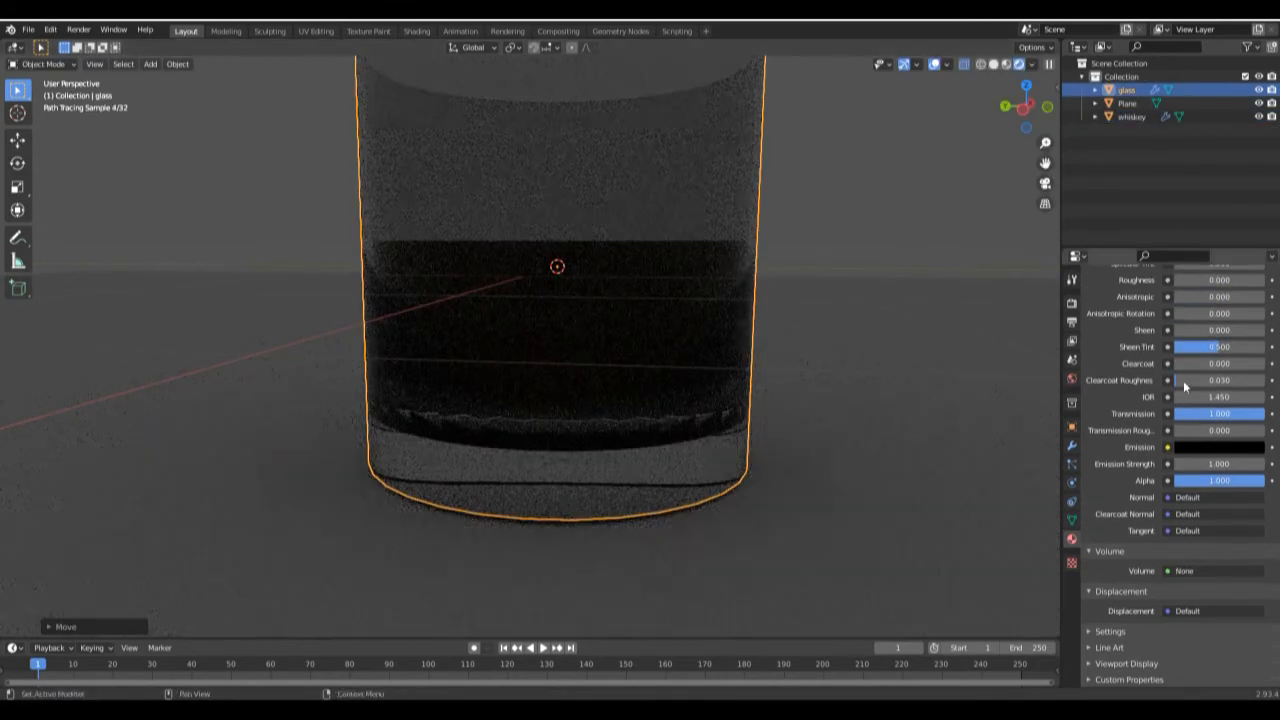
click(1071, 447)
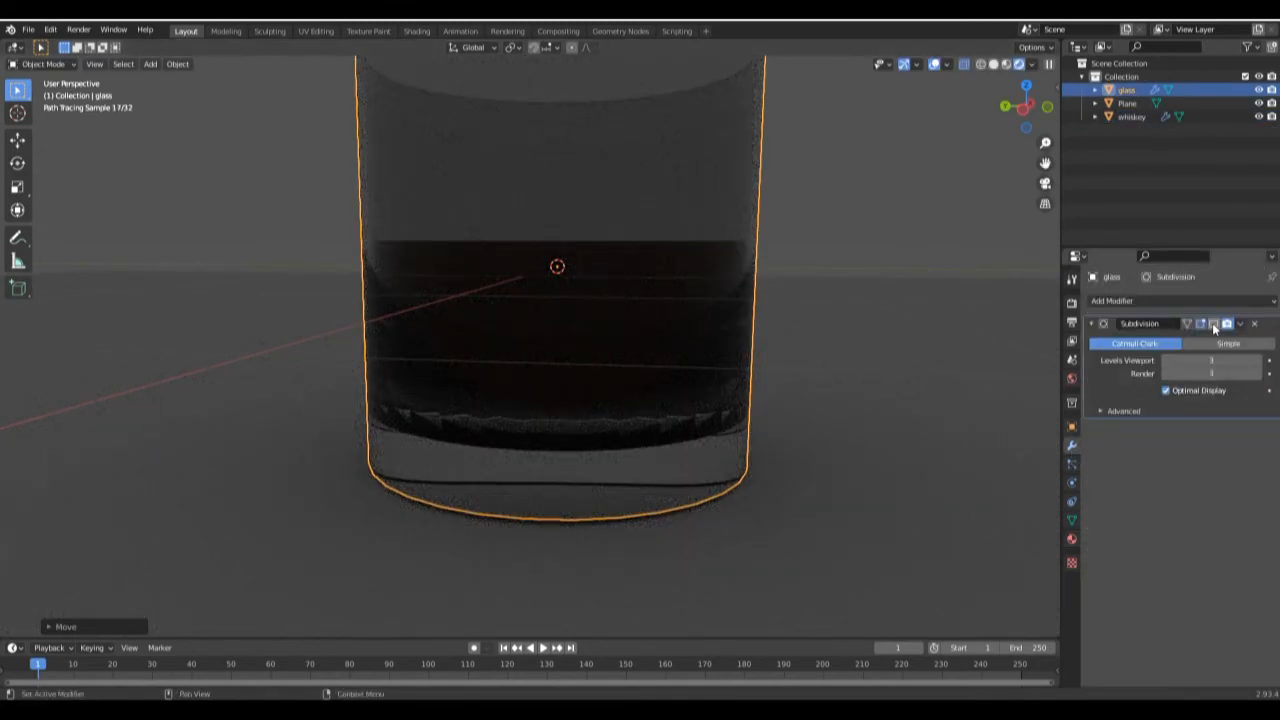
click(1214, 323)
click(625, 366)
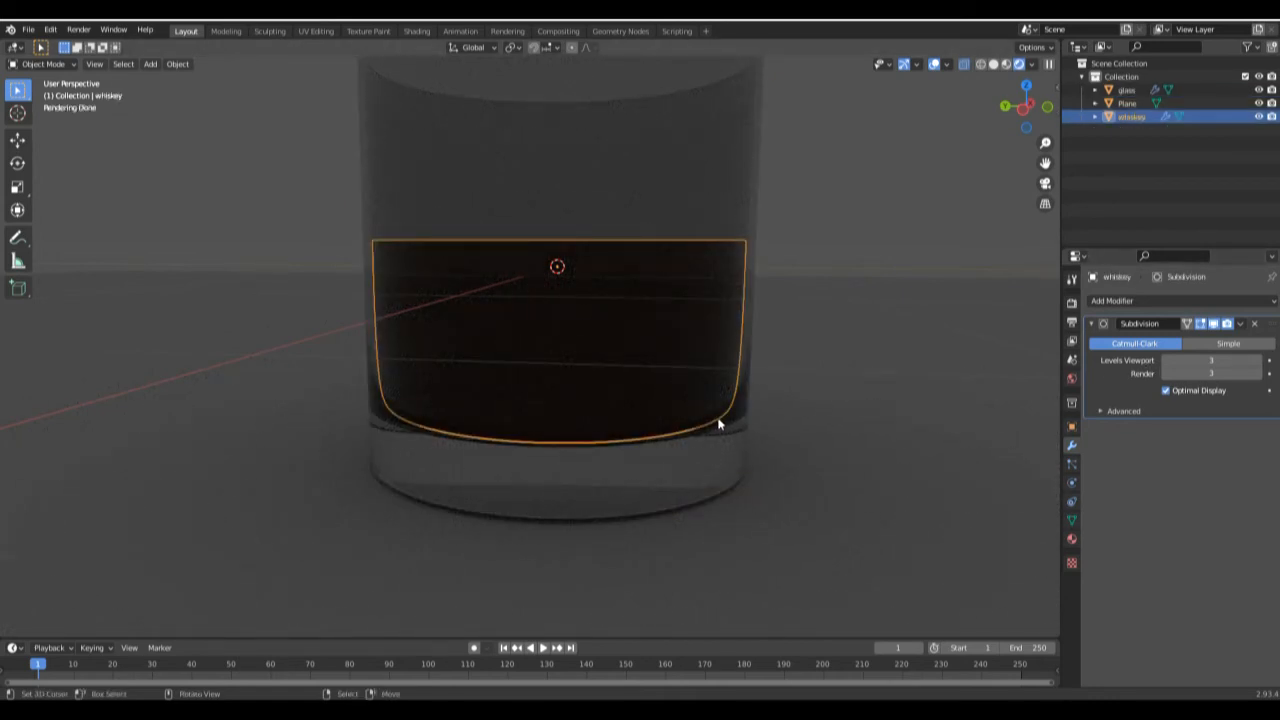
middle_drag(718, 380, 703, 414)
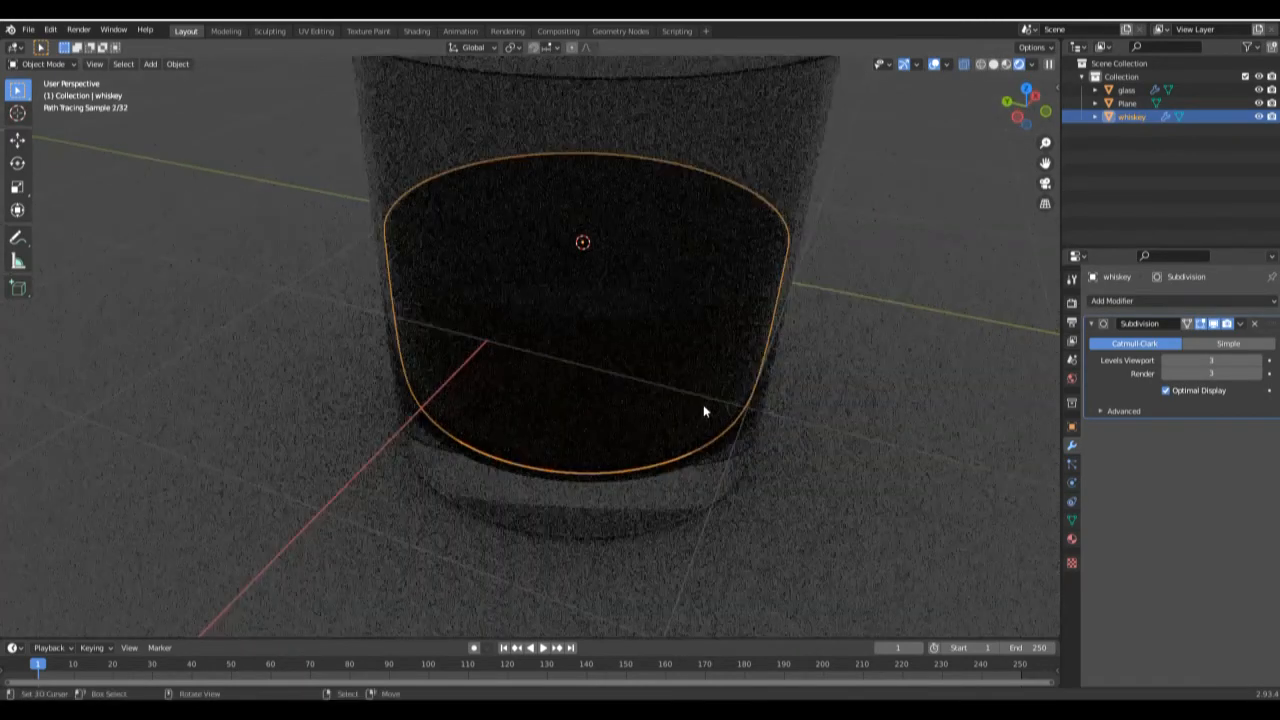
scroll(712, 388, down, 5)
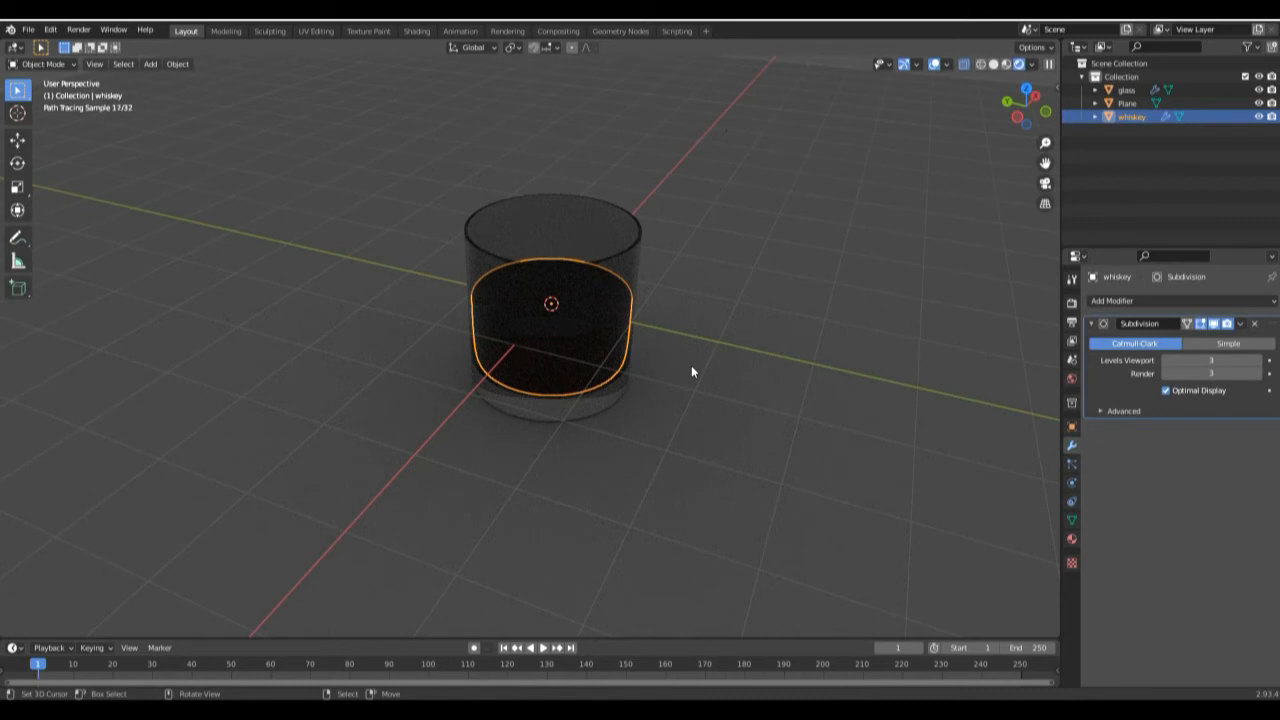
Lighten the World background color to a brighter grey
click(1071, 379)
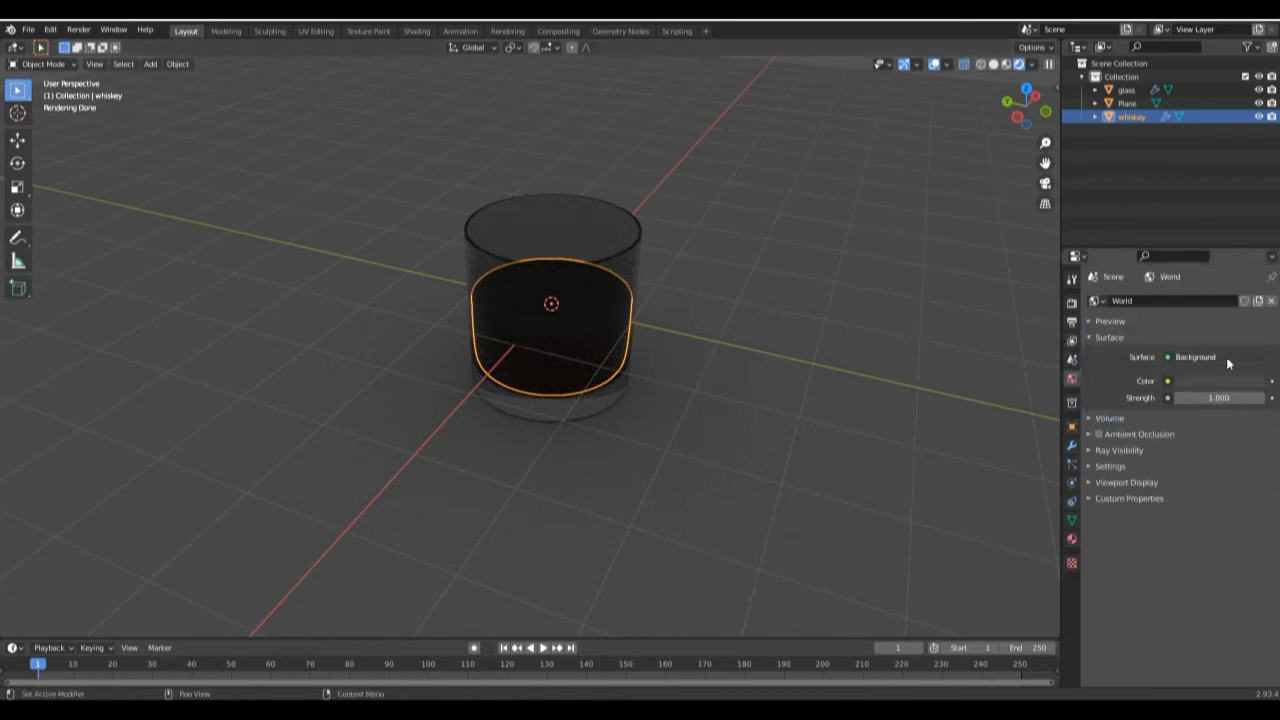
click(1237, 382)
drag(1254, 262, 1254, 250)
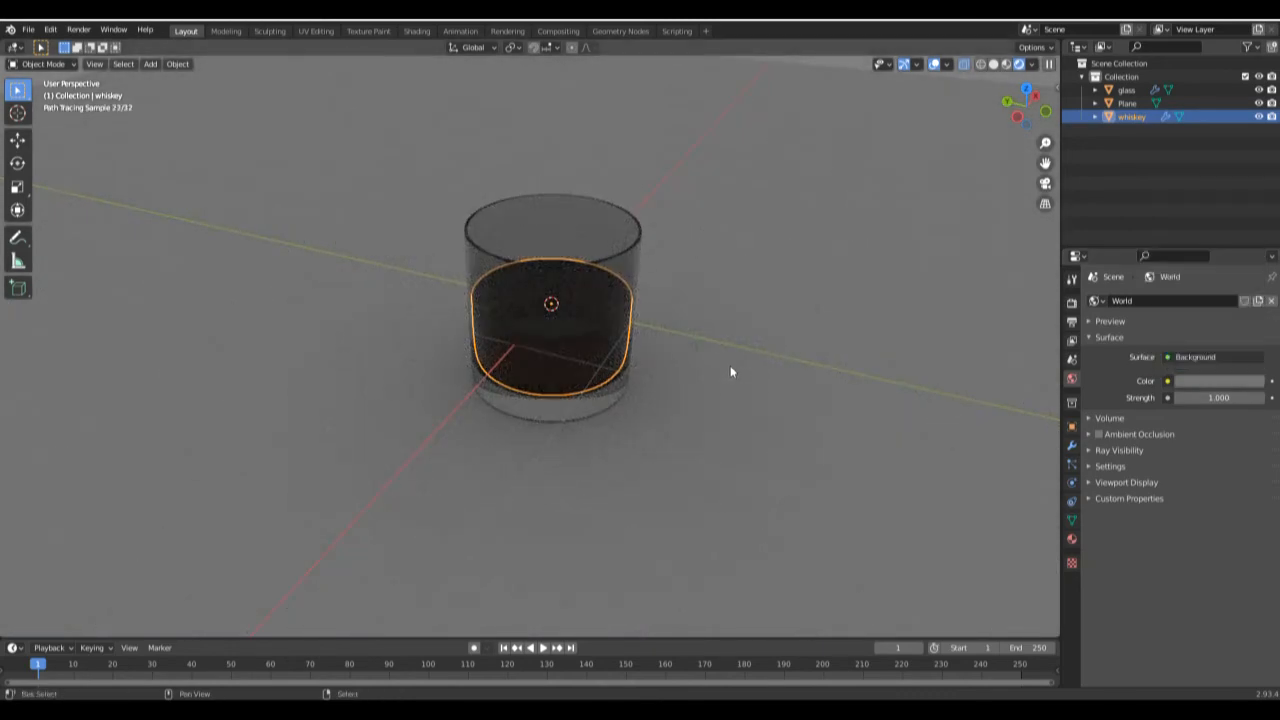
Add a camera aligned to the current view and shift it so the whole glass is centred in its frame
key(shift+a)
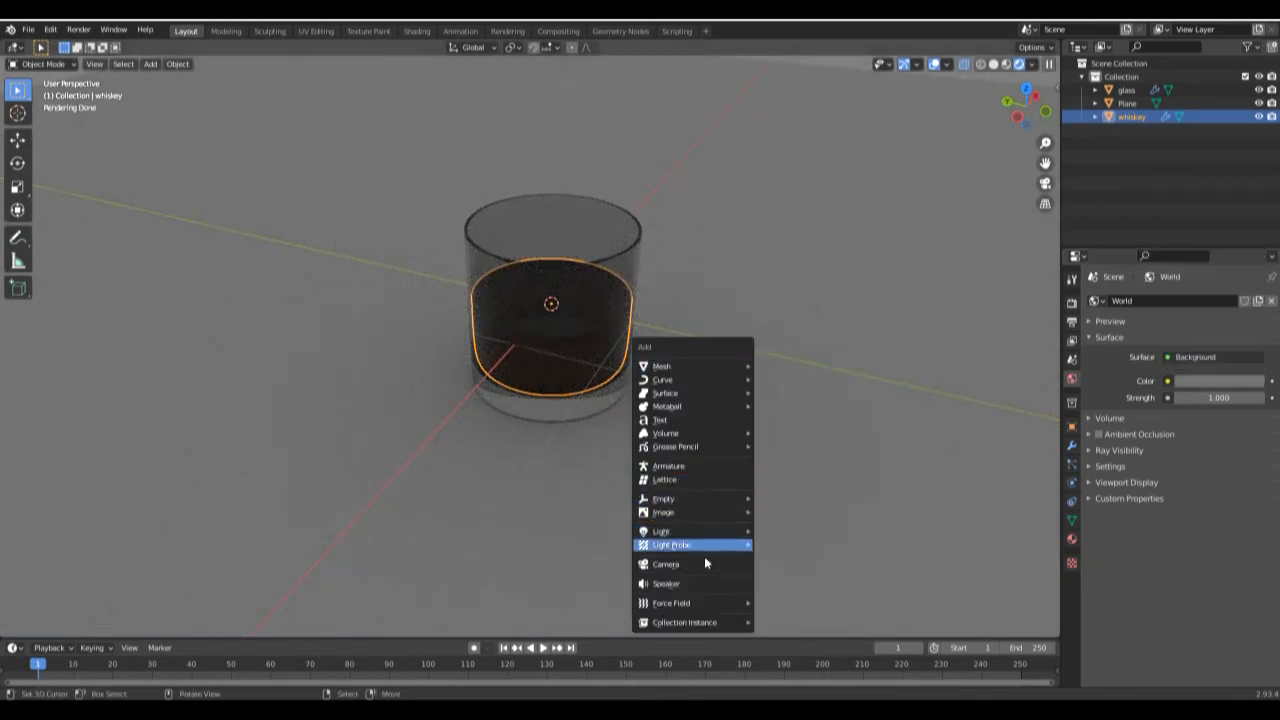
click(702, 565)
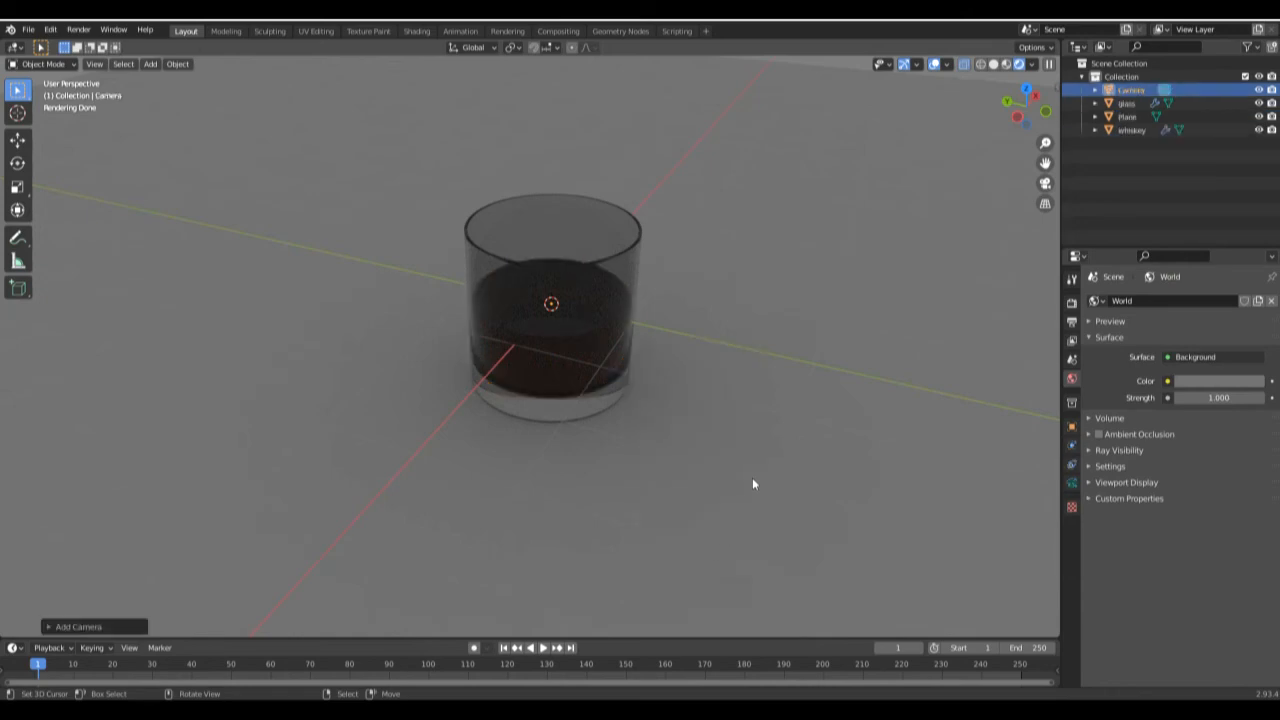
key(ctrl+KP_0)
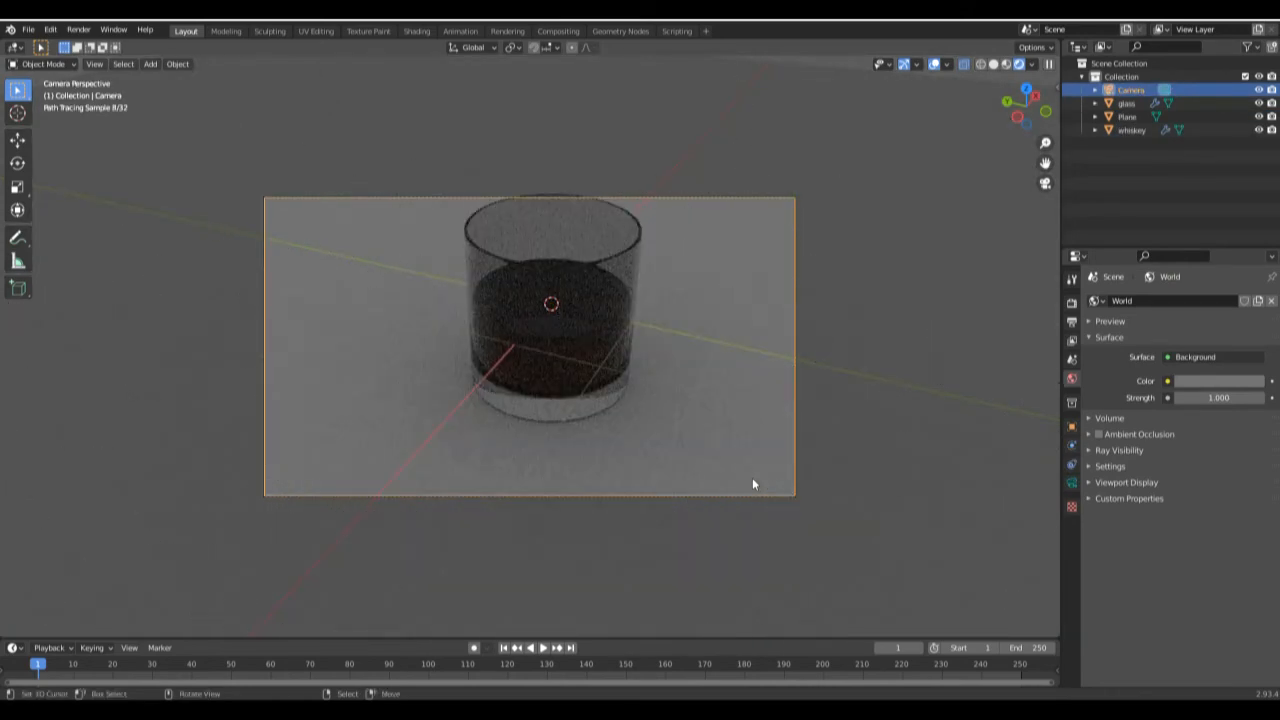
key(g)
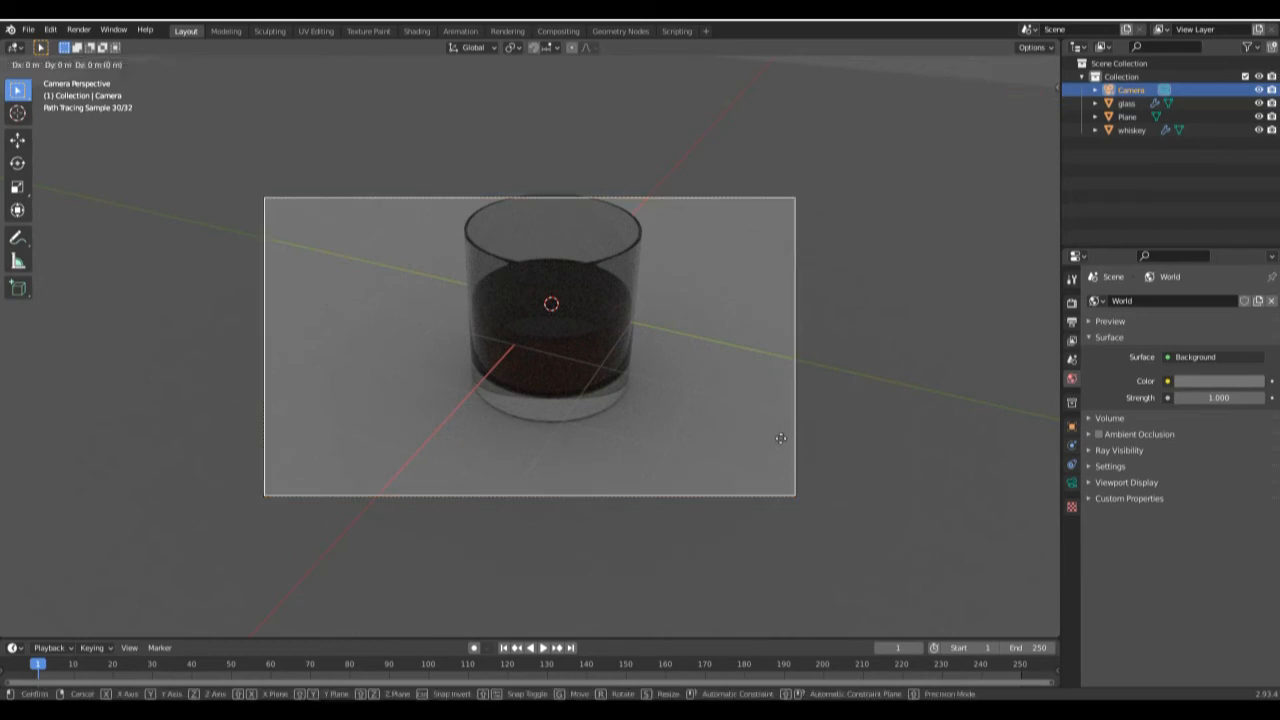
click(782, 441)
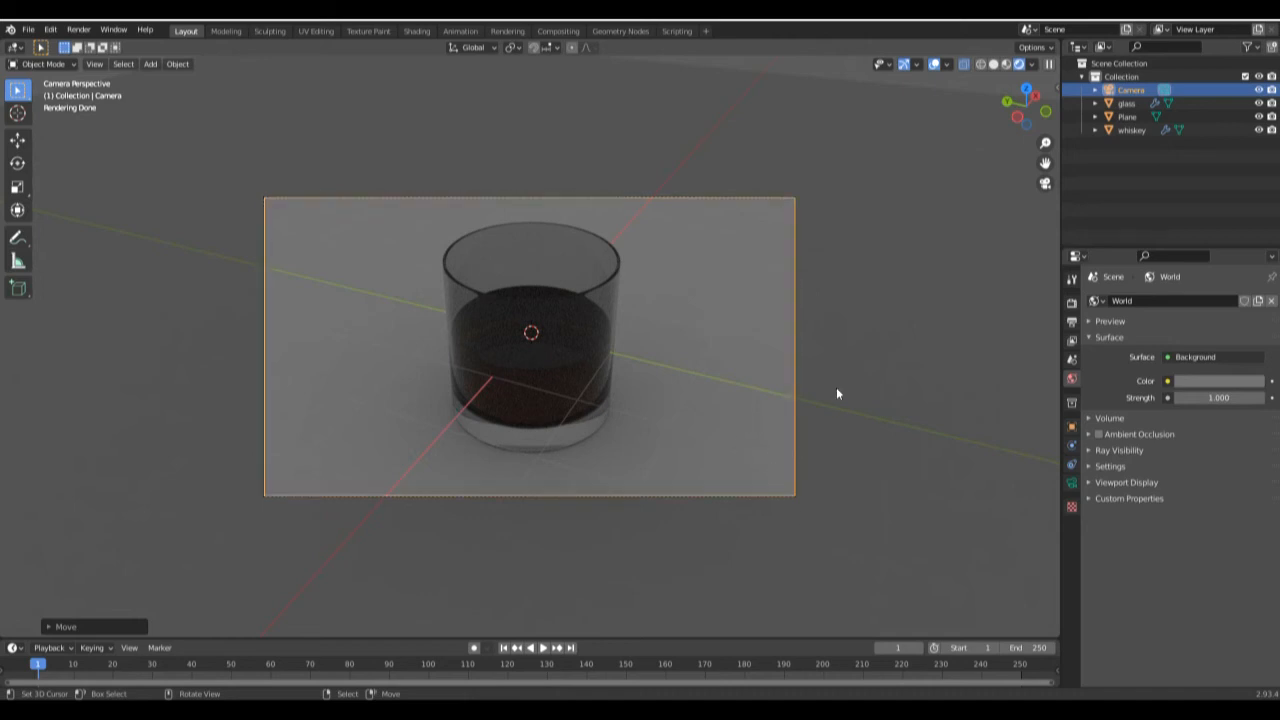
Create a new material named "background" for the ground plane in the Shading workspace and return to Layout
click(888, 392)
scroll(657, 263, down, 2)
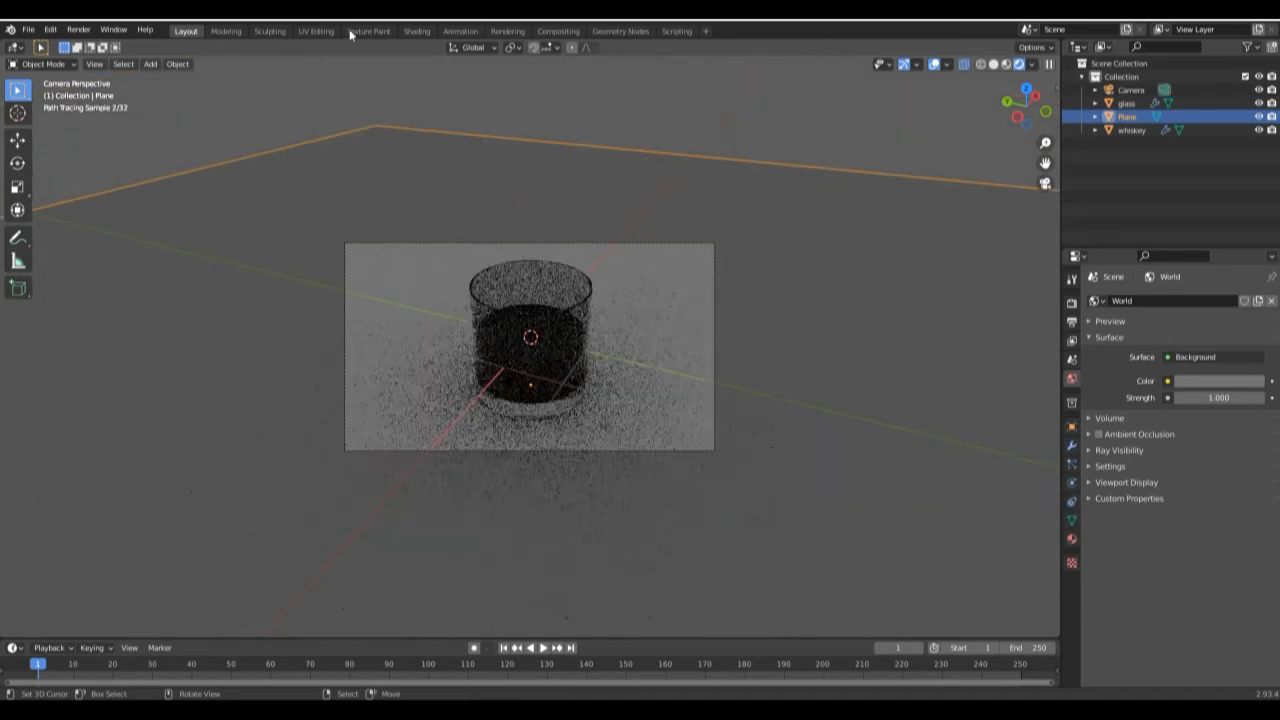
click(413, 31)
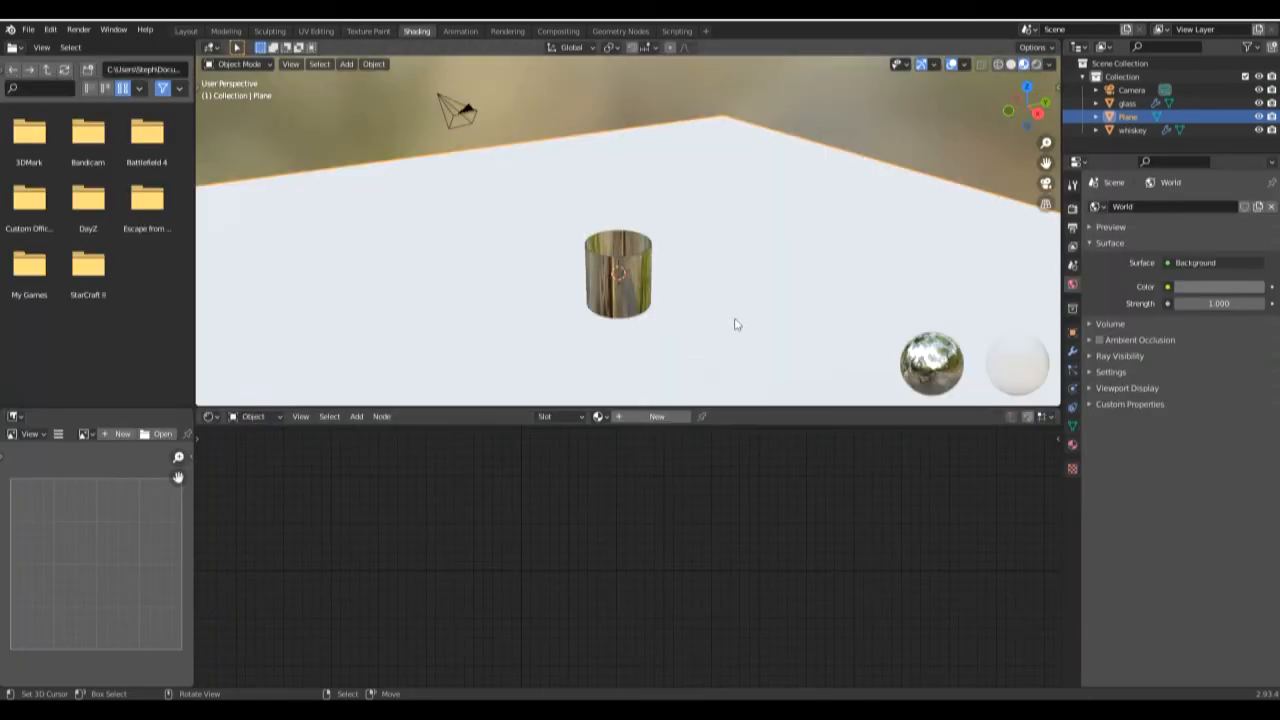
click(656, 416)
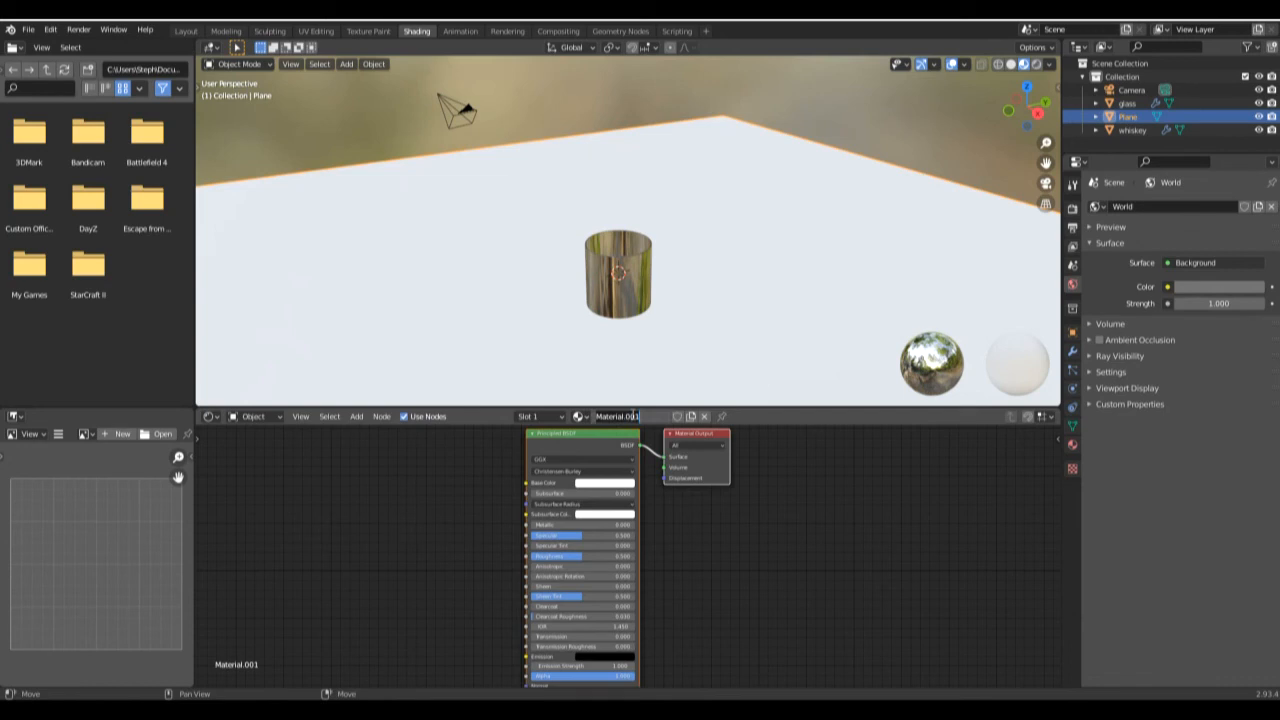
text(background)
key(Return)
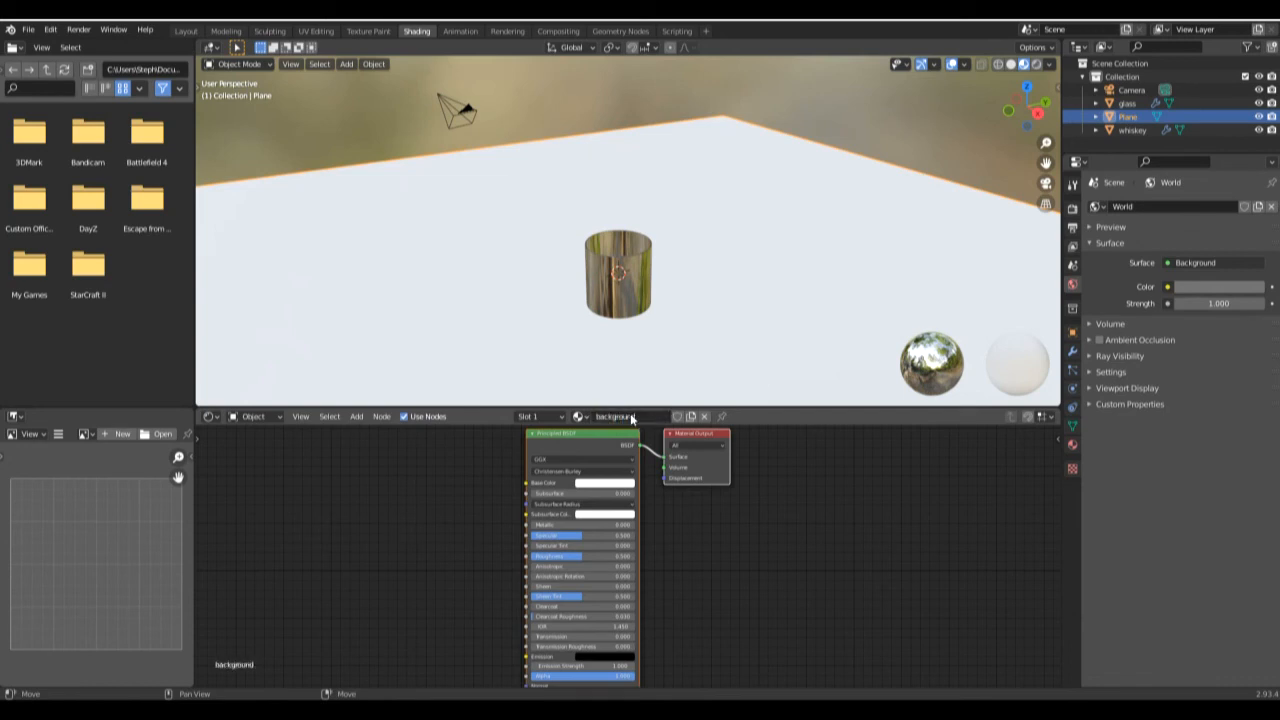
click(186, 30)
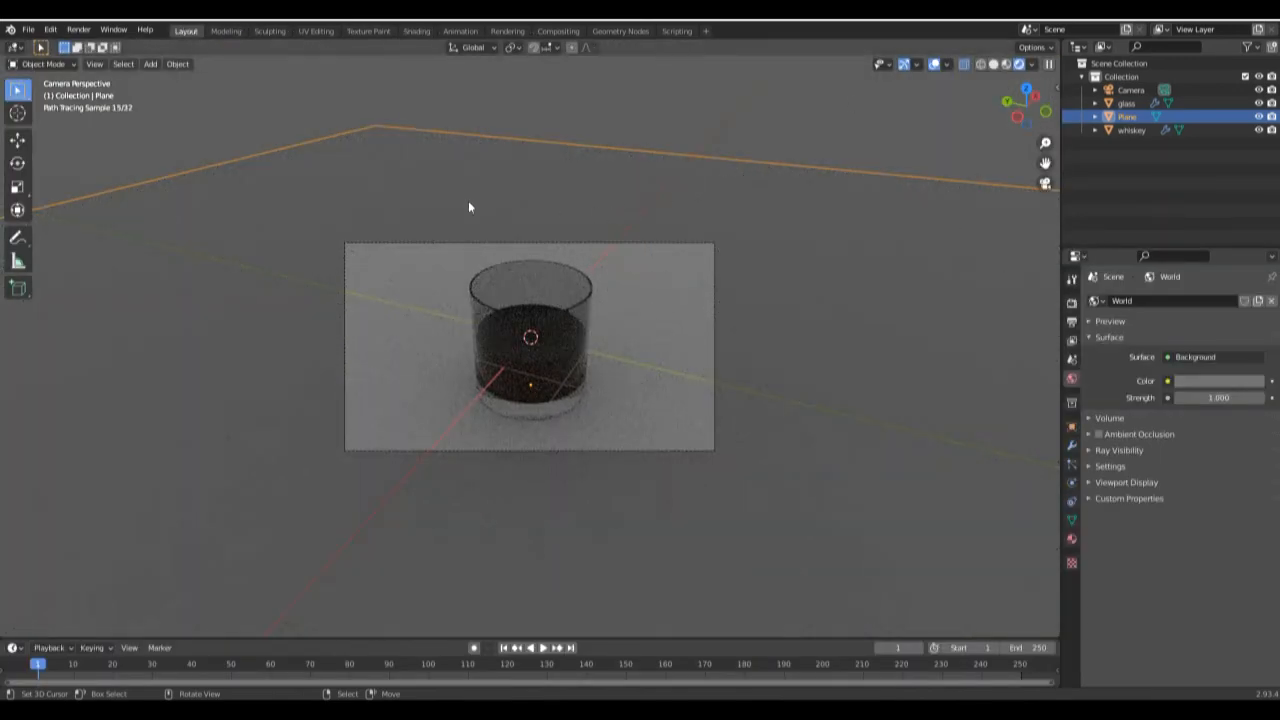
Add a Sun light and raise it more than 4 m along Z, directly above the glass
scroll(718, 324, down, 1)
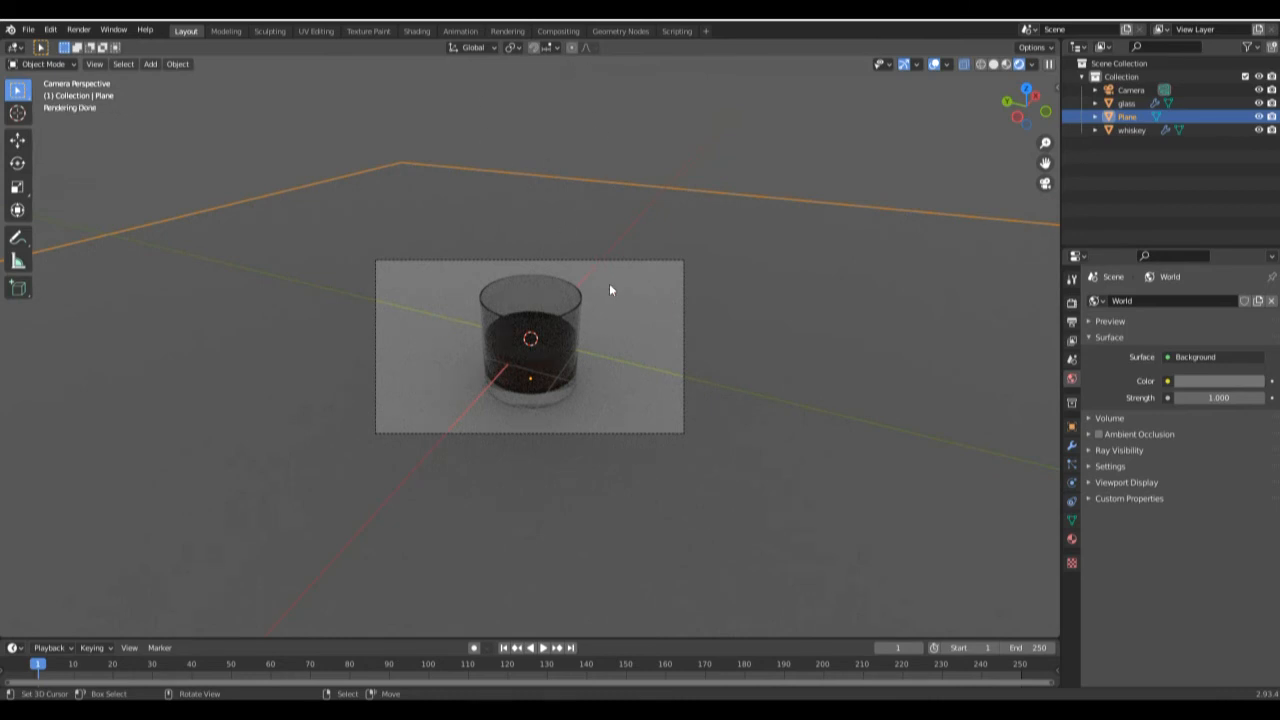
key(shift+a)
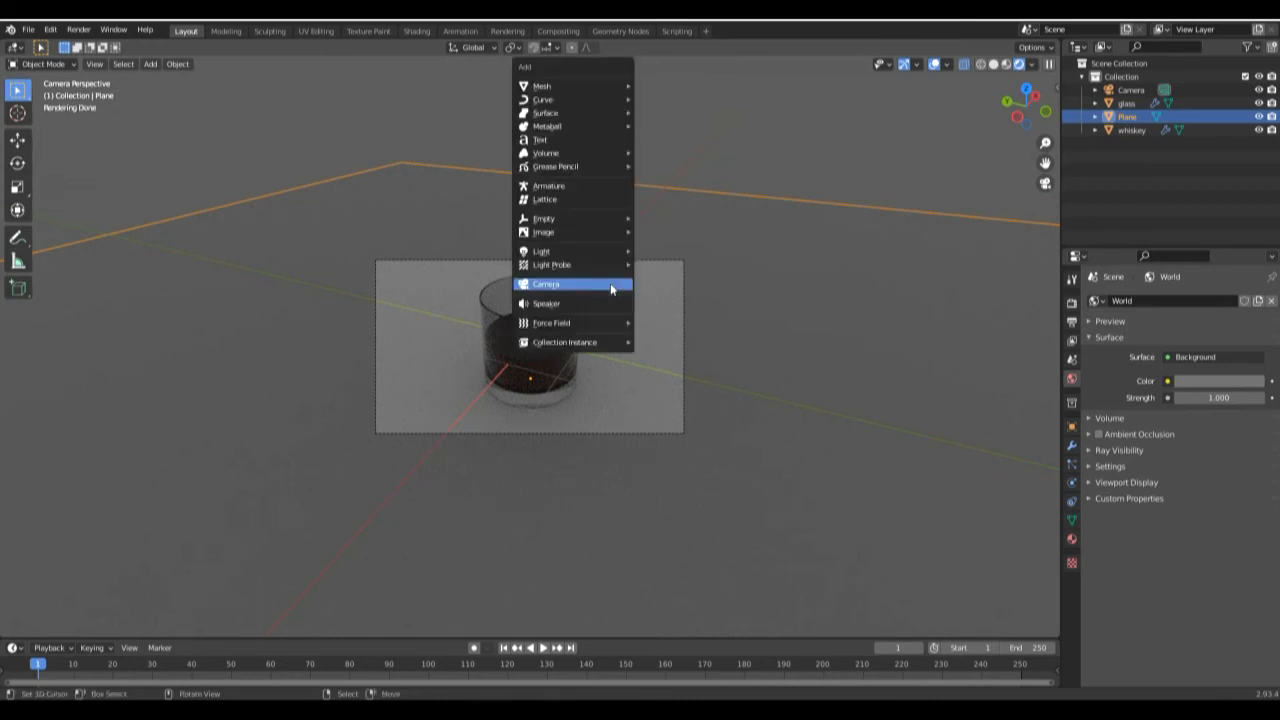
mouse_move(606, 248)
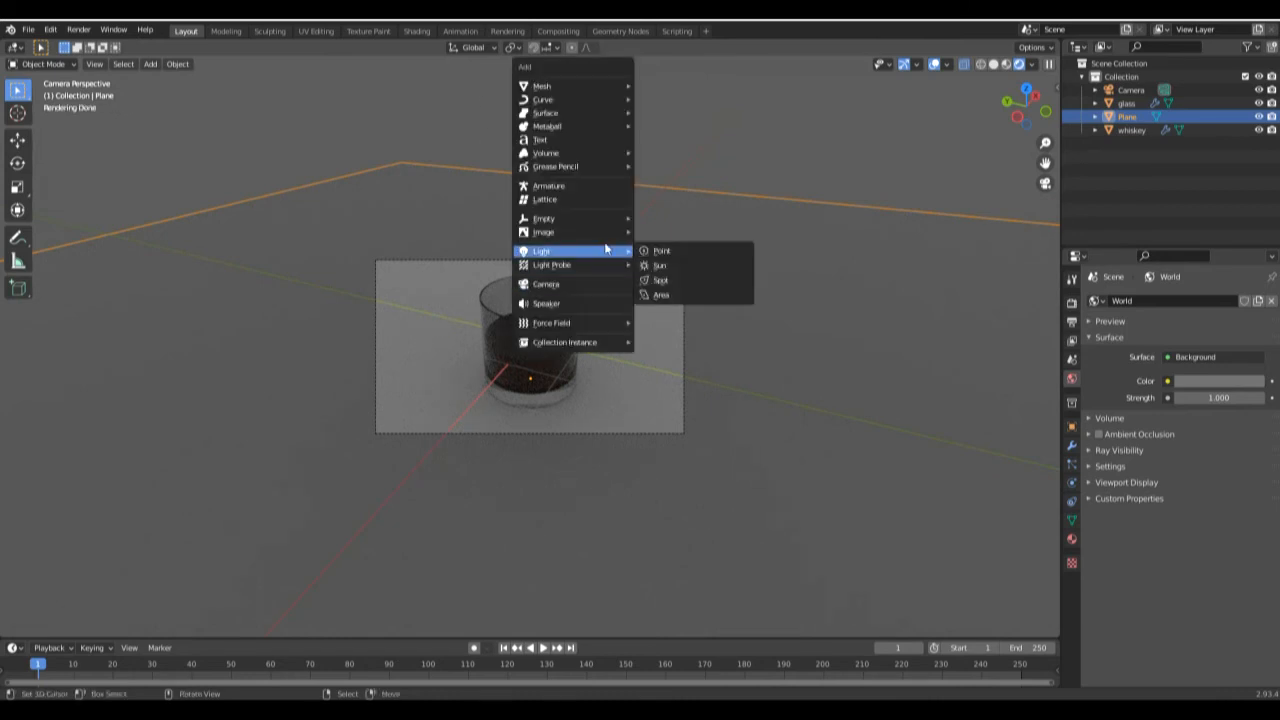
click(686, 265)
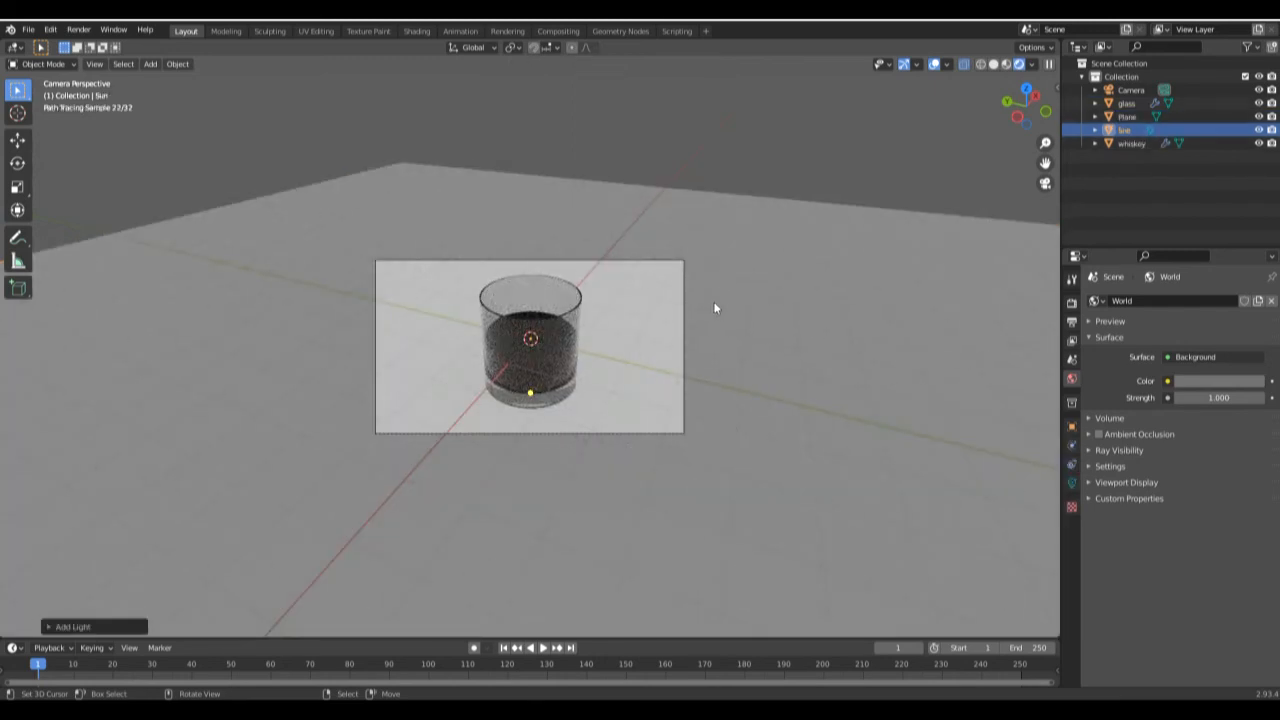
key(g)
key(z)
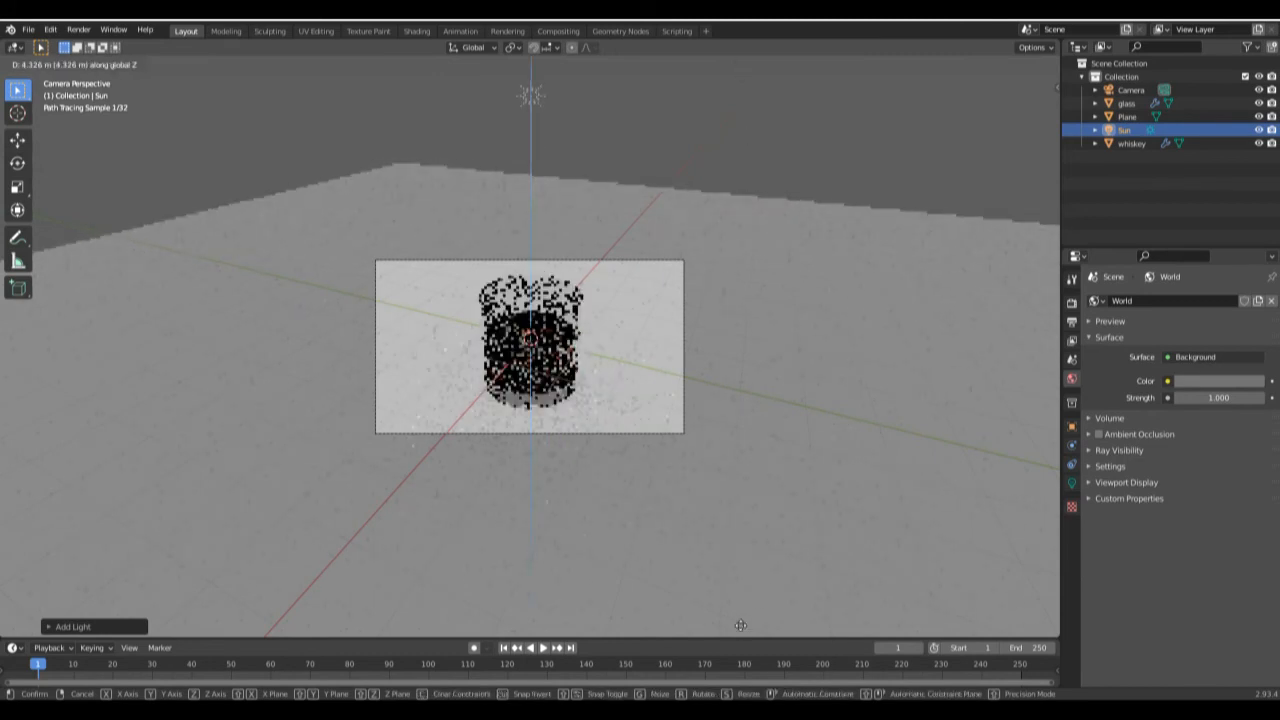
click(740, 626)
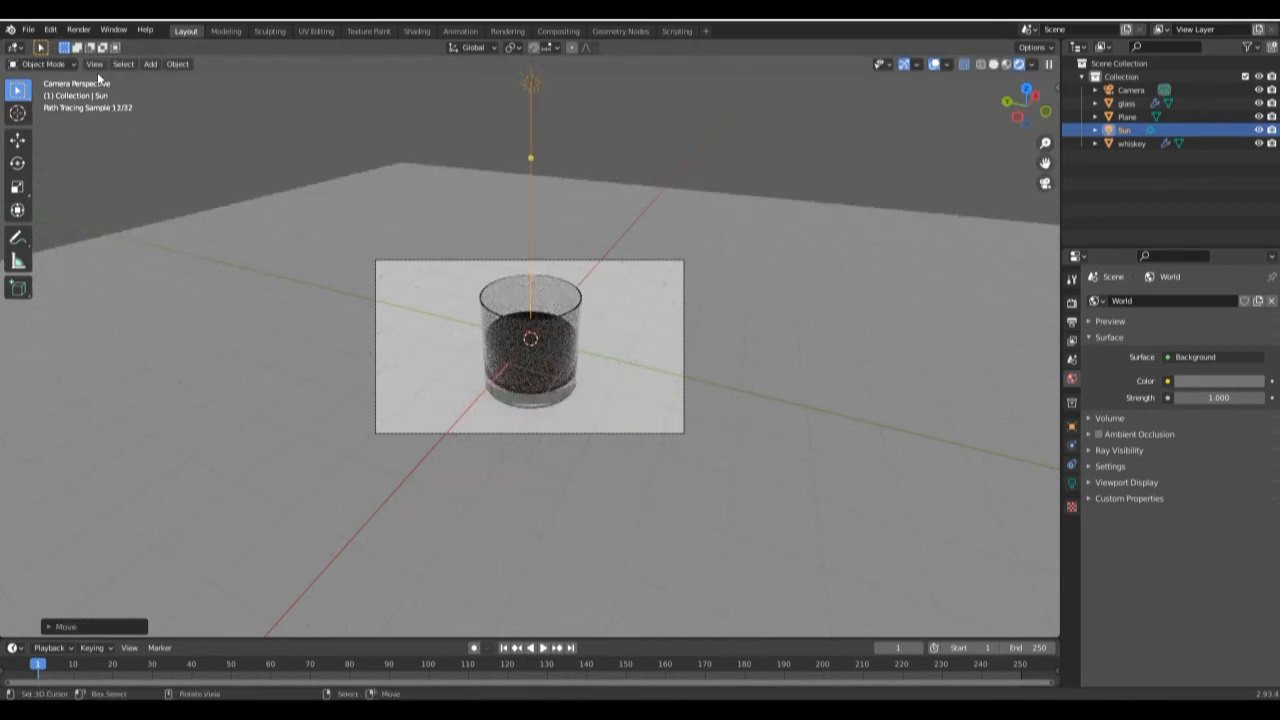
Render the camera view as a still image, review the glass and whiskey, and close the render window
click(77, 30)
click(90, 42)
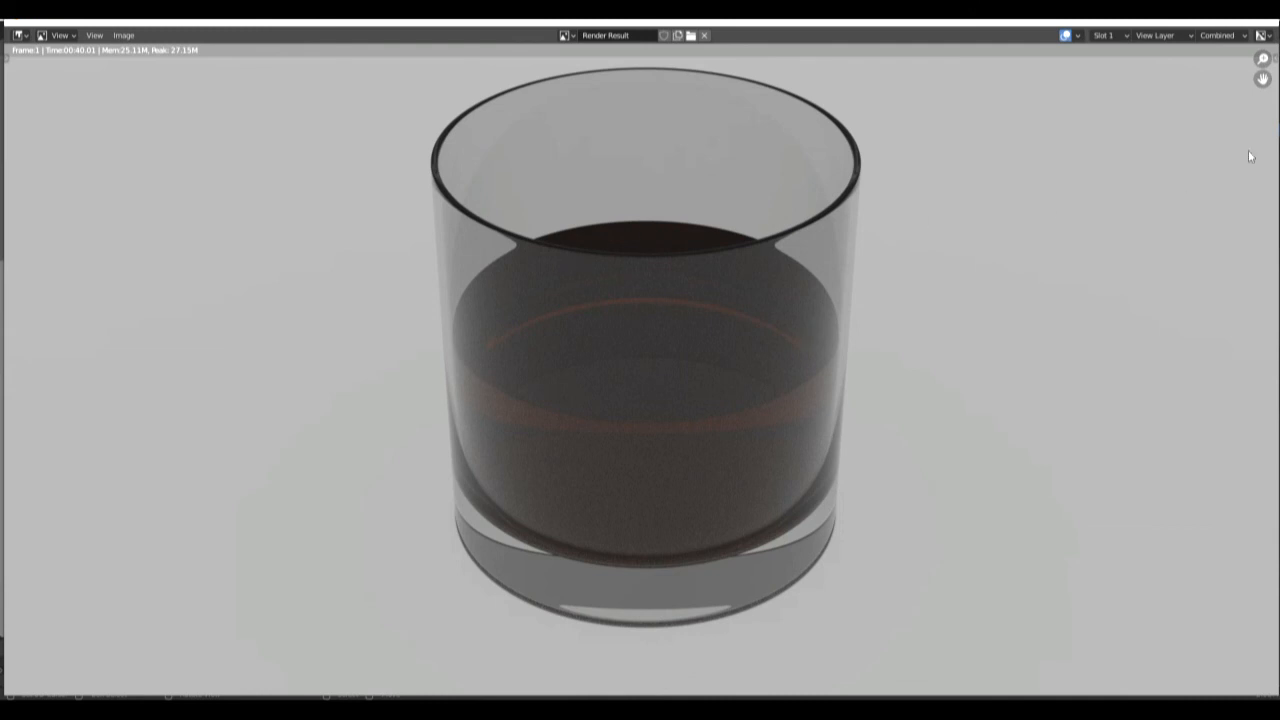
click(1267, 23)
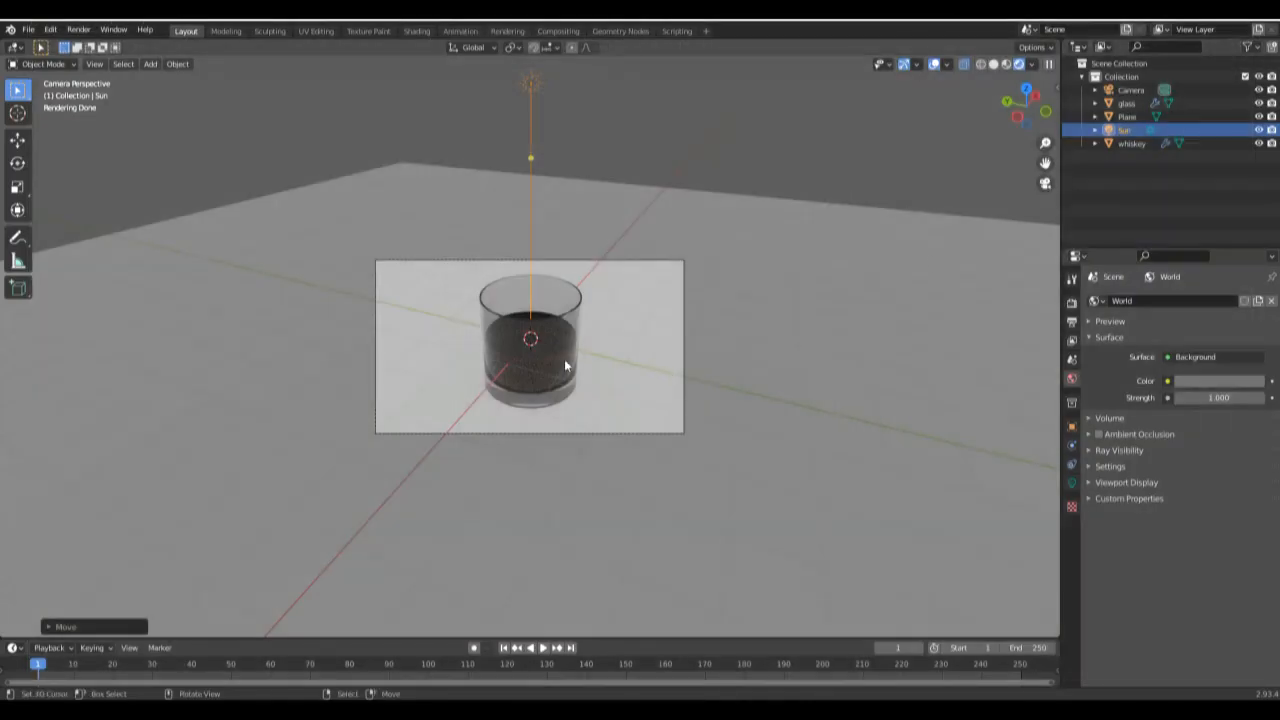
Examine the rendered glass and whiskey under the sun light from several angles and distances
middle_drag(564, 359, 631, 375)
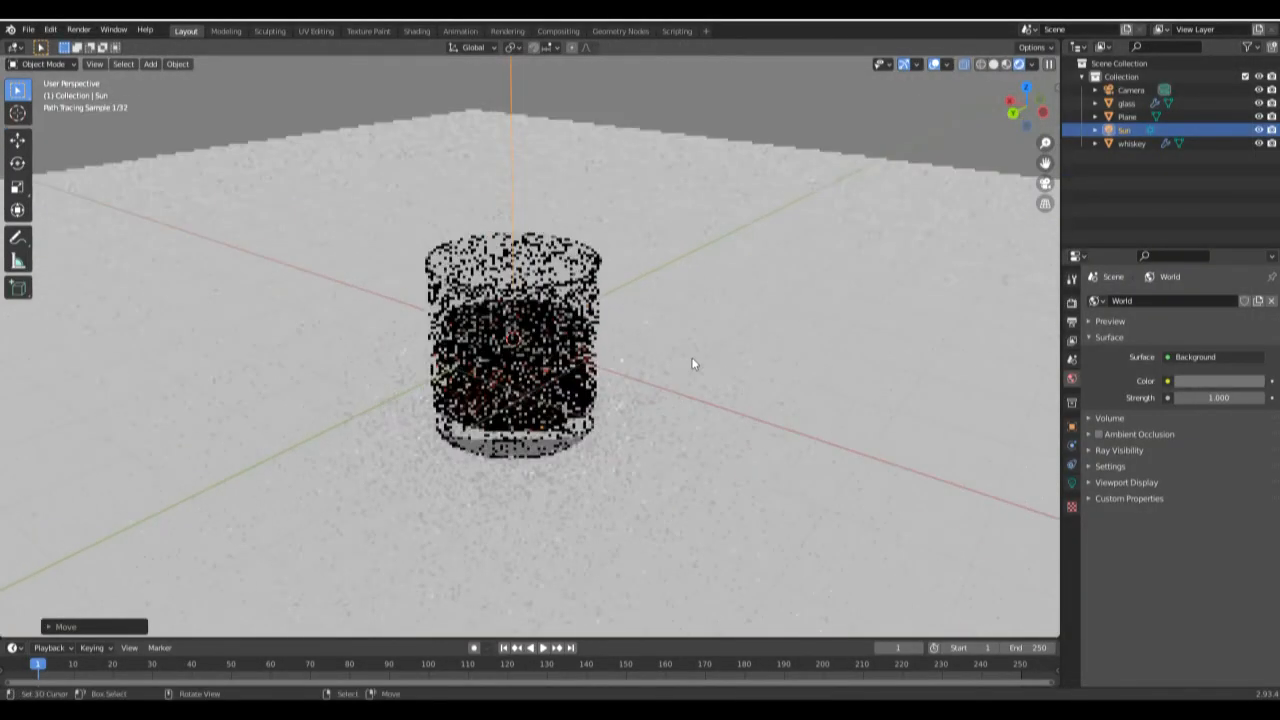
scroll(631, 352, up, 5)
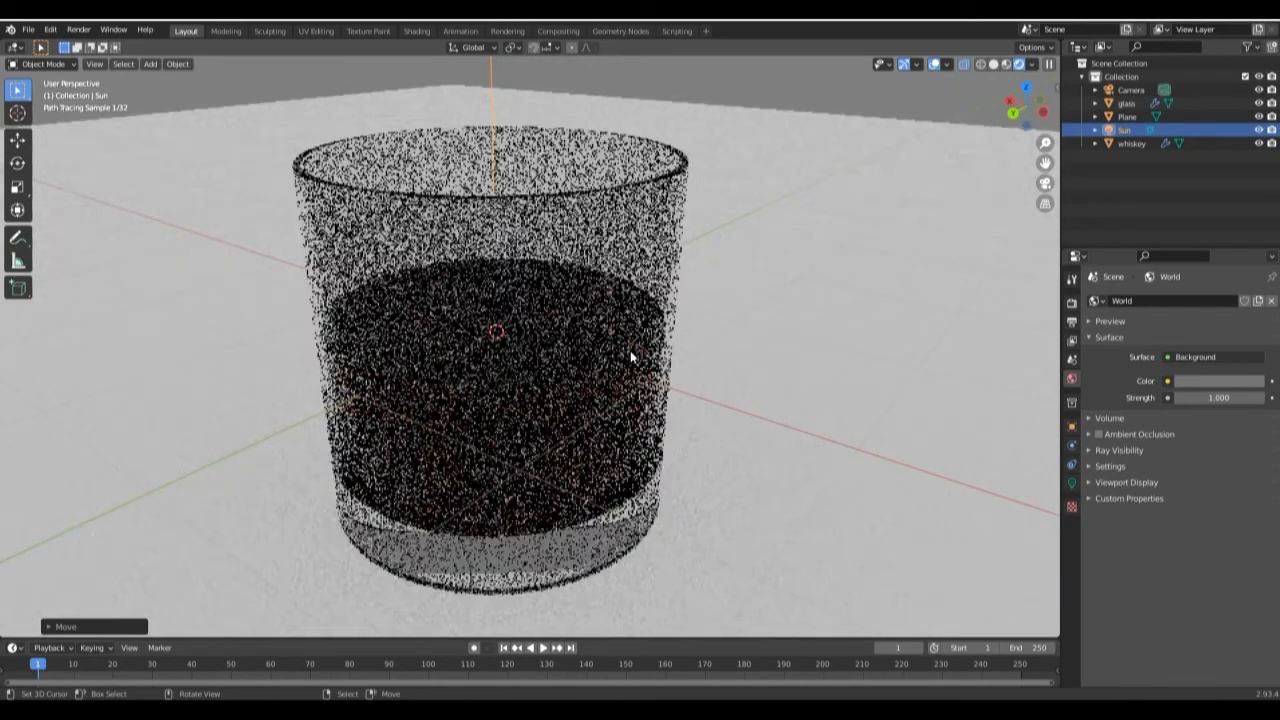
scroll(631, 357, down, 2)
mouse_move(685, 353)
middle_down()
mouse_move(636, 375)
mouse_move(550, 362)
middle_up()
scroll(640, 378, down, 2)
scroll(590, 359, down, 3)
scroll(580, 354, down, 1)
scroll(583, 354, up, 2)
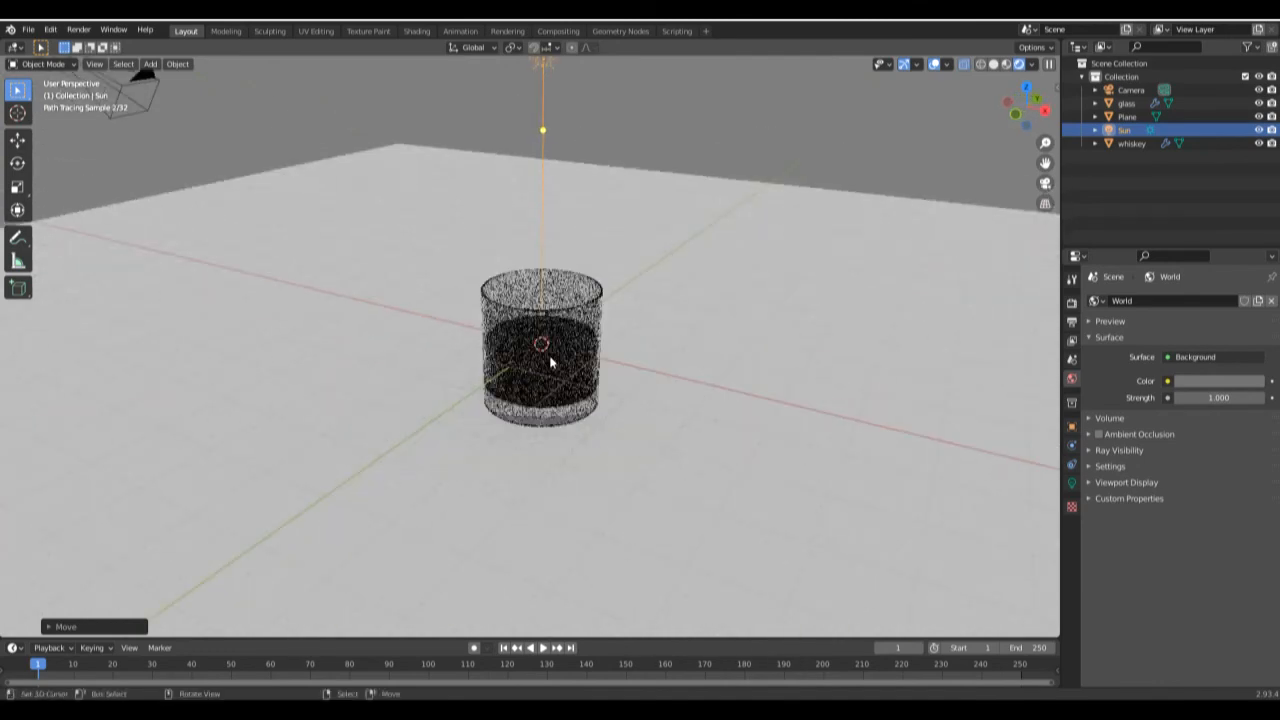
scroll(550, 362, up, 1)
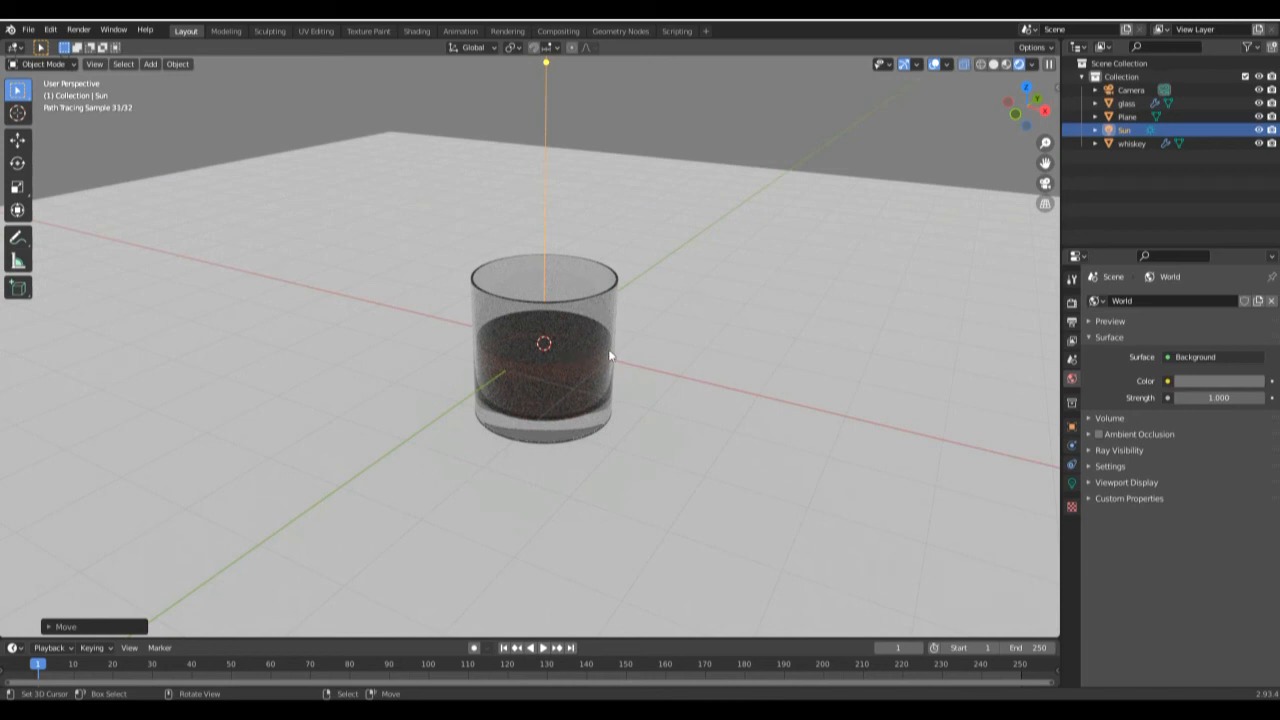
middle_drag(584, 386, 627, 388)
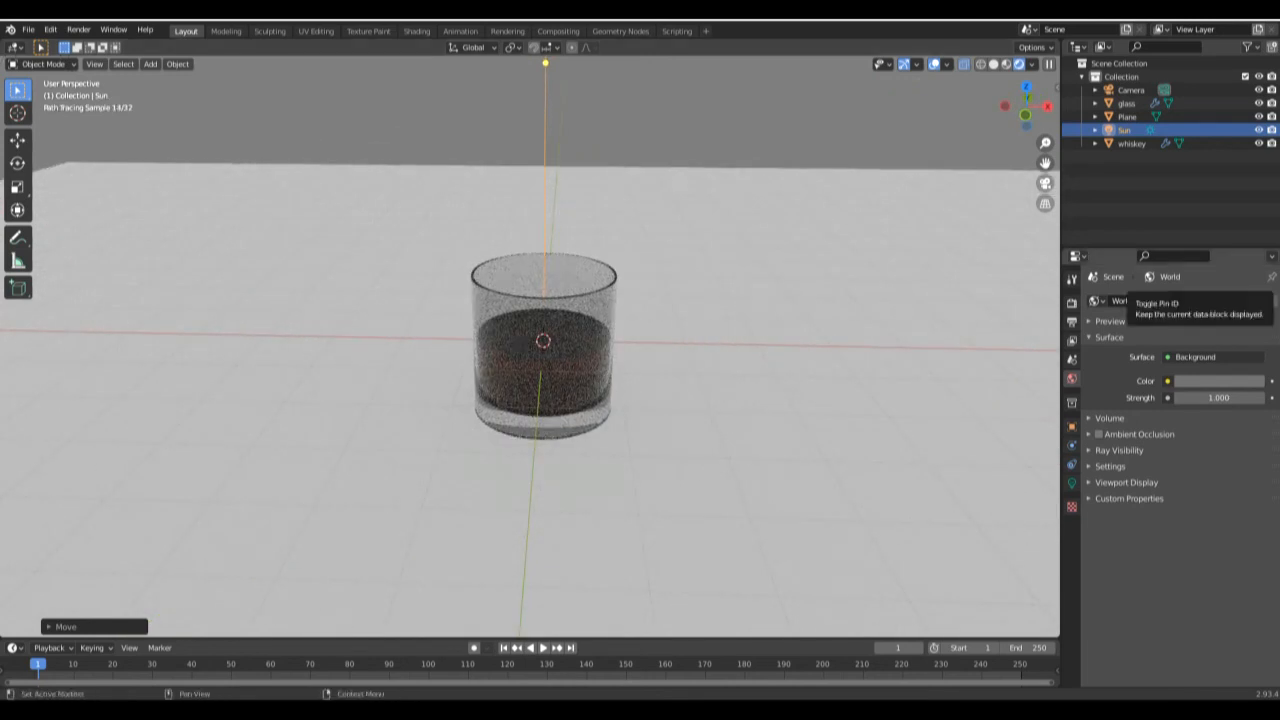